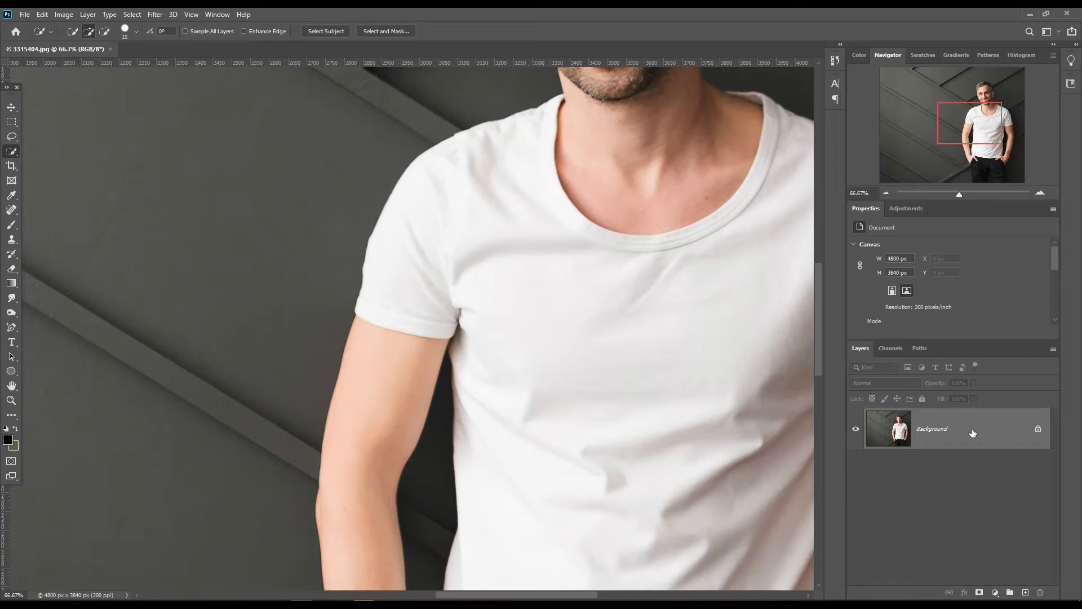
Step: Duplicate the Background layer and select the white T-shirt's shoulder, sleeve and body on the copy with the Quick Selection tool
drag(972, 431, 1025, 592)
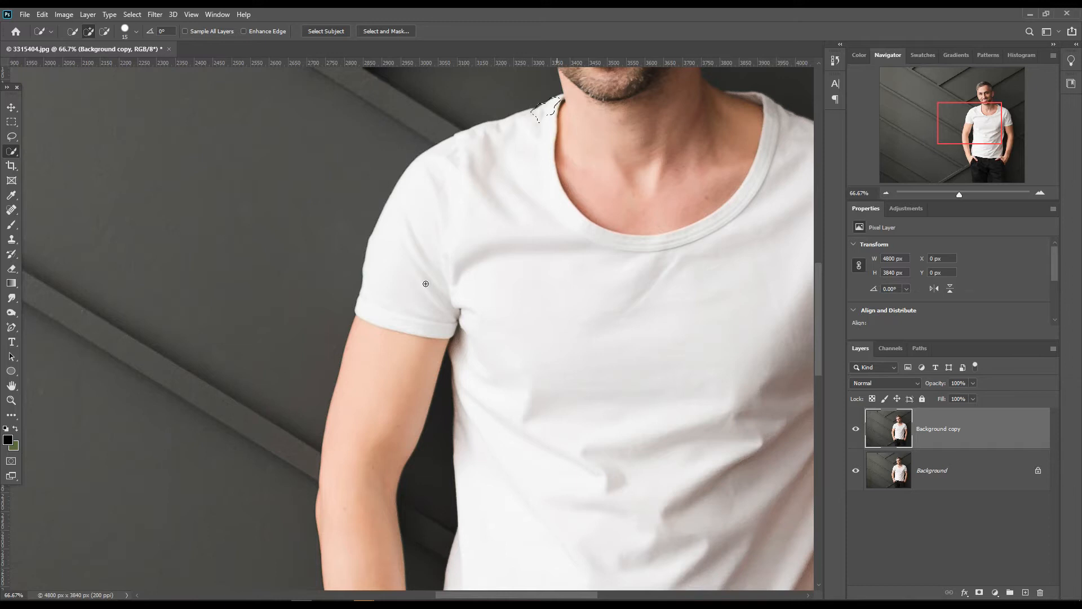
click(421, 285)
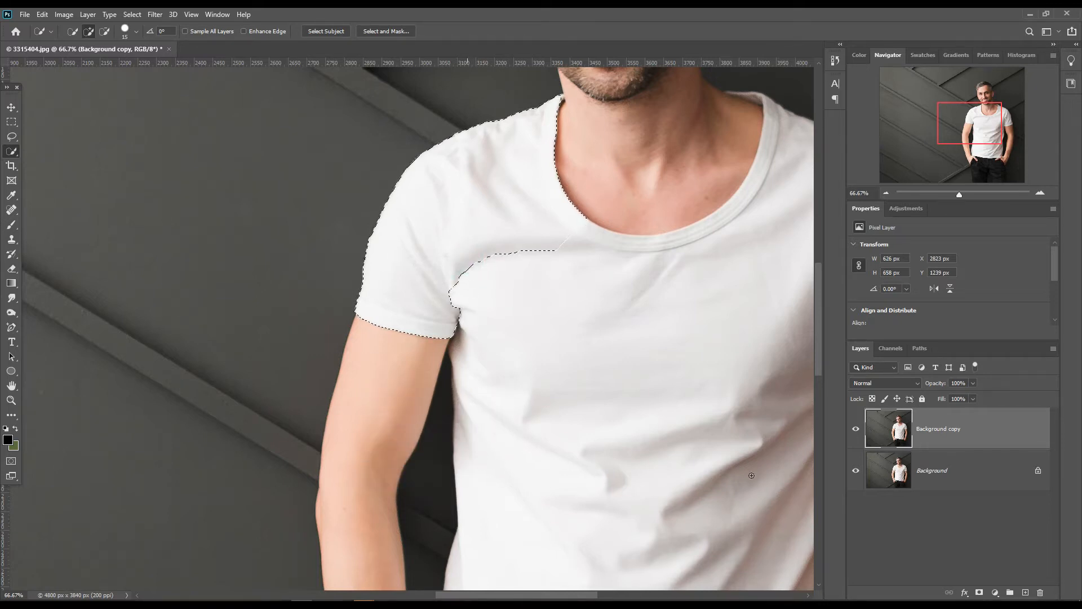
click(769, 405)
Step: Add the missed shirt areas near the lower hem and along the side below the armpit to the selection
scroll(534, 389, down, 1)
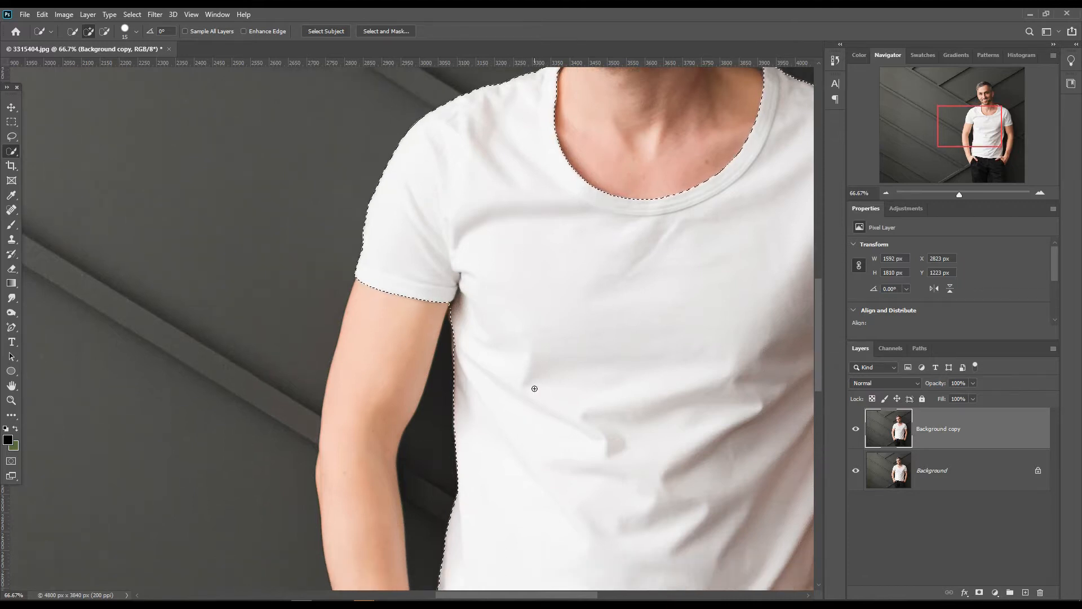
scroll(535, 389, down, 2)
scroll(533, 391, down, 1)
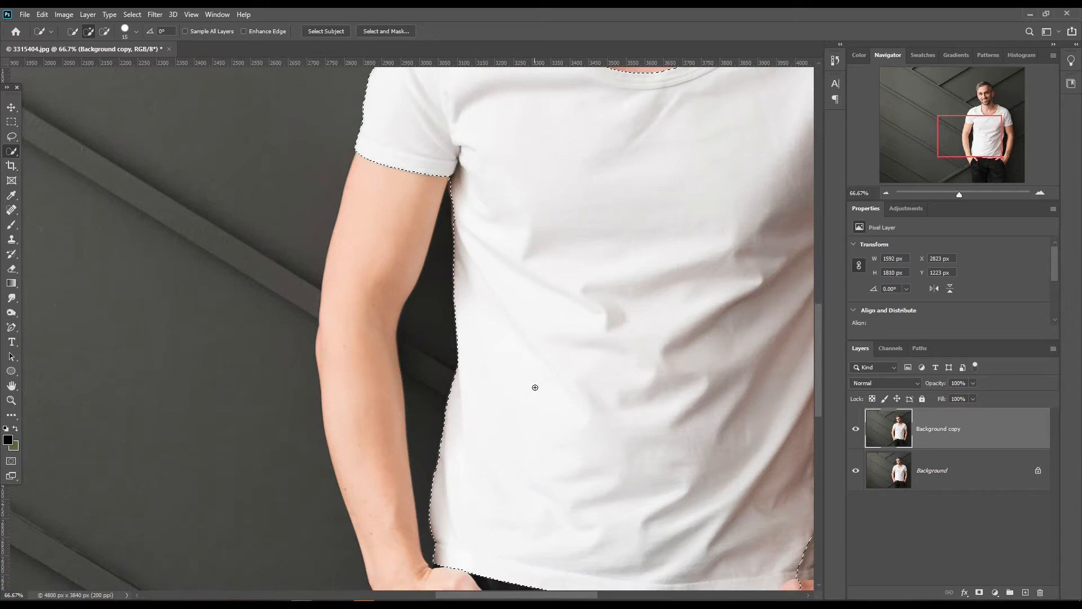
scroll(563, 406, down, 1)
drag(542, 596, 612, 596)
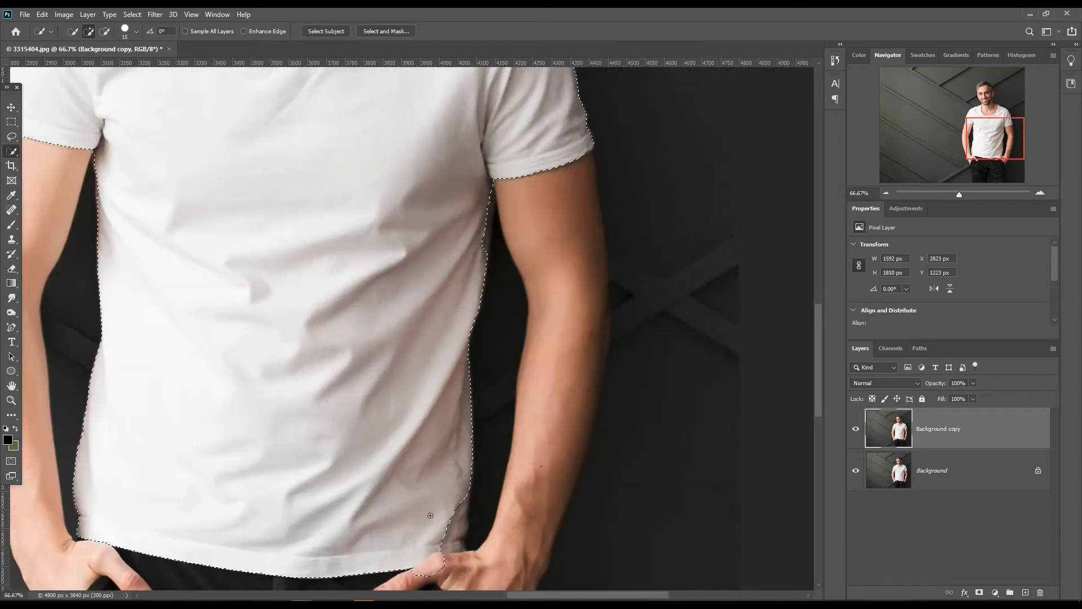
drag(458, 546, 458, 523)
click(484, 231)
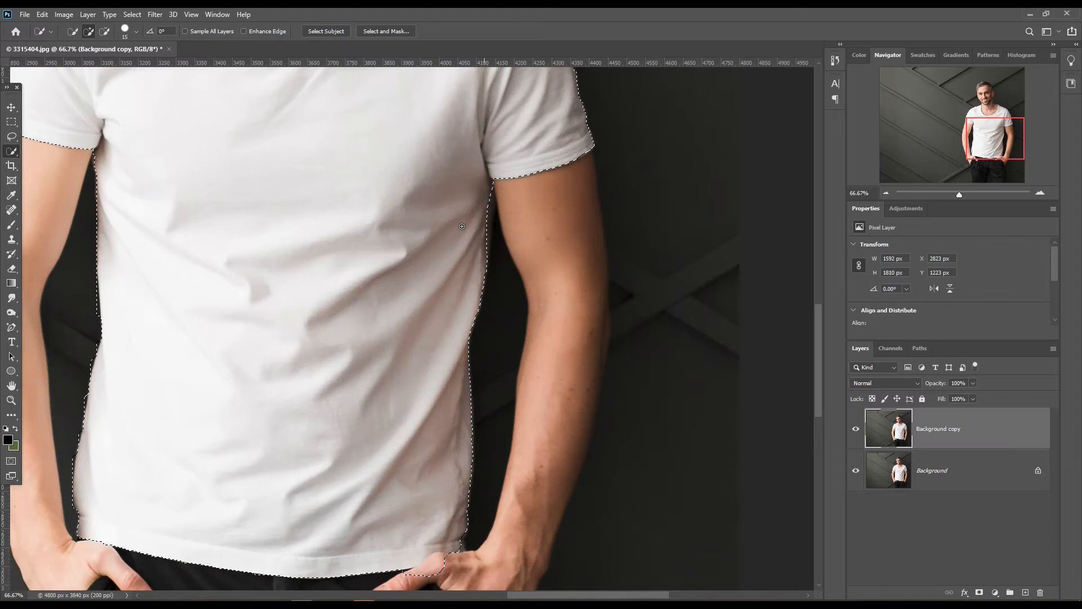
scroll(462, 226, down, 2)
Step: Add a red Solid Color fill layer over the selected shirt and set its blend mode to Multiply
click(995, 592)
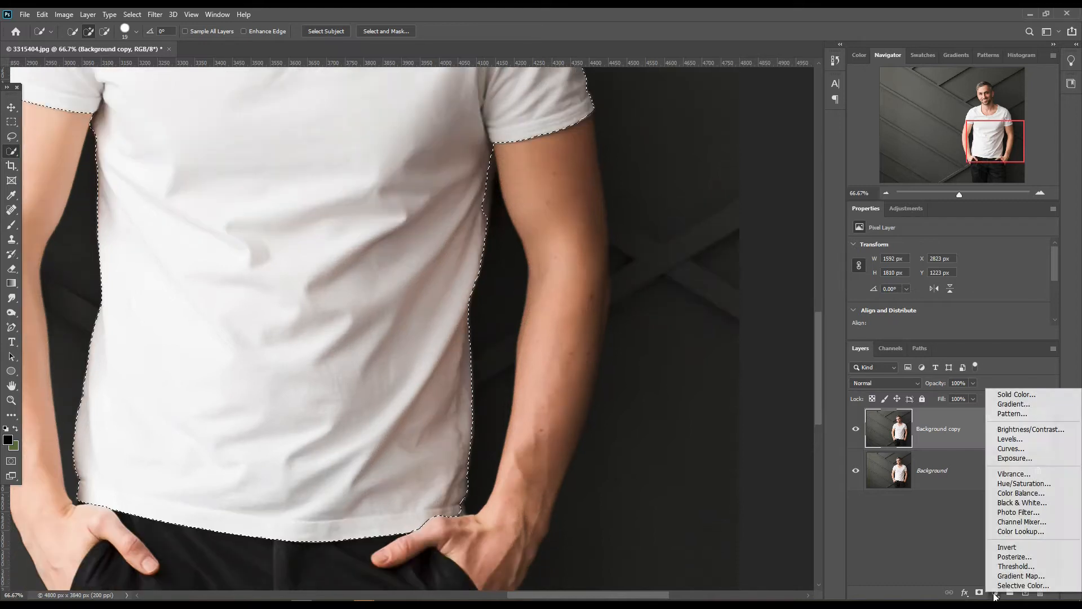
click(1006, 396)
key(alt+BackSpace)
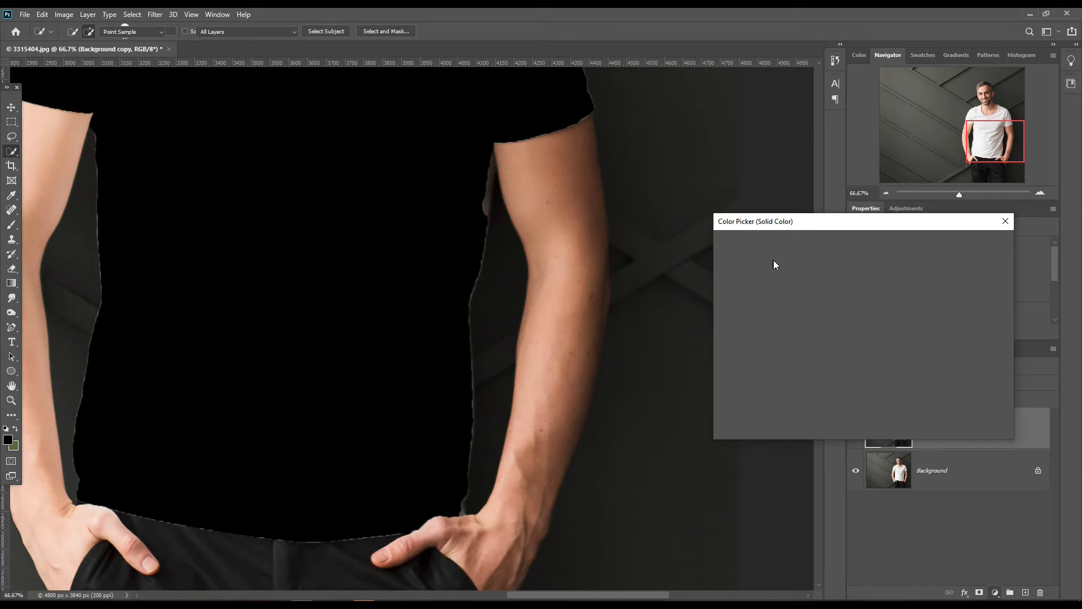
click(840, 258)
click(979, 243)
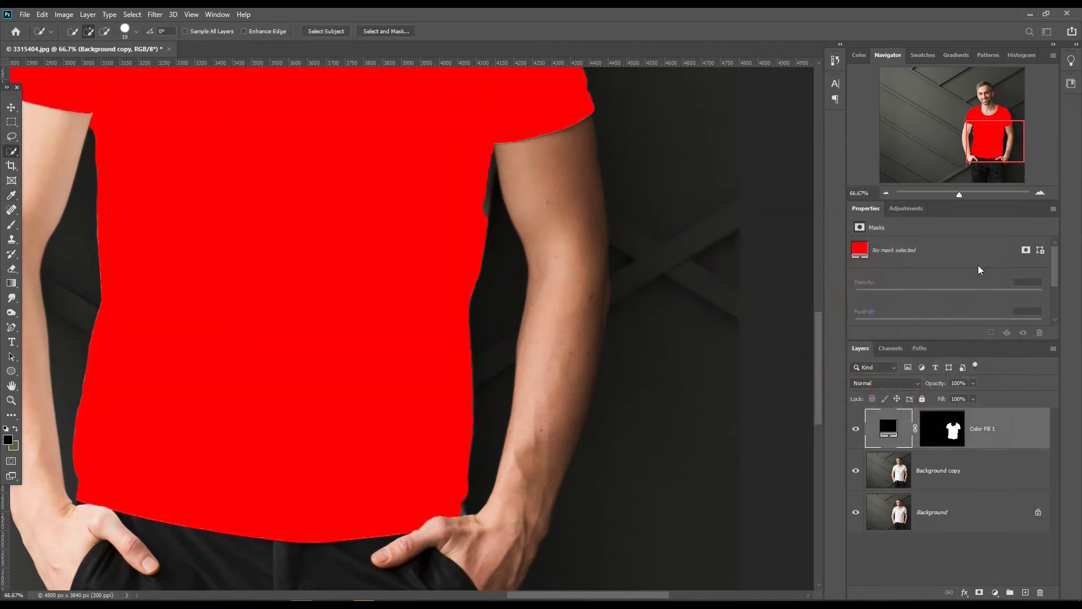
click(907, 384)
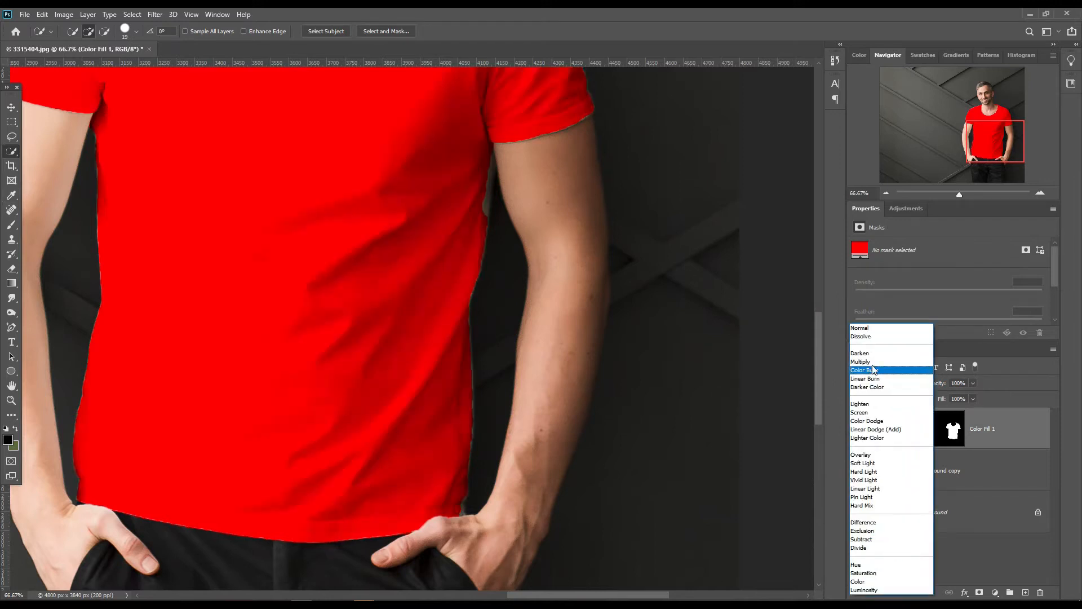
click(873, 367)
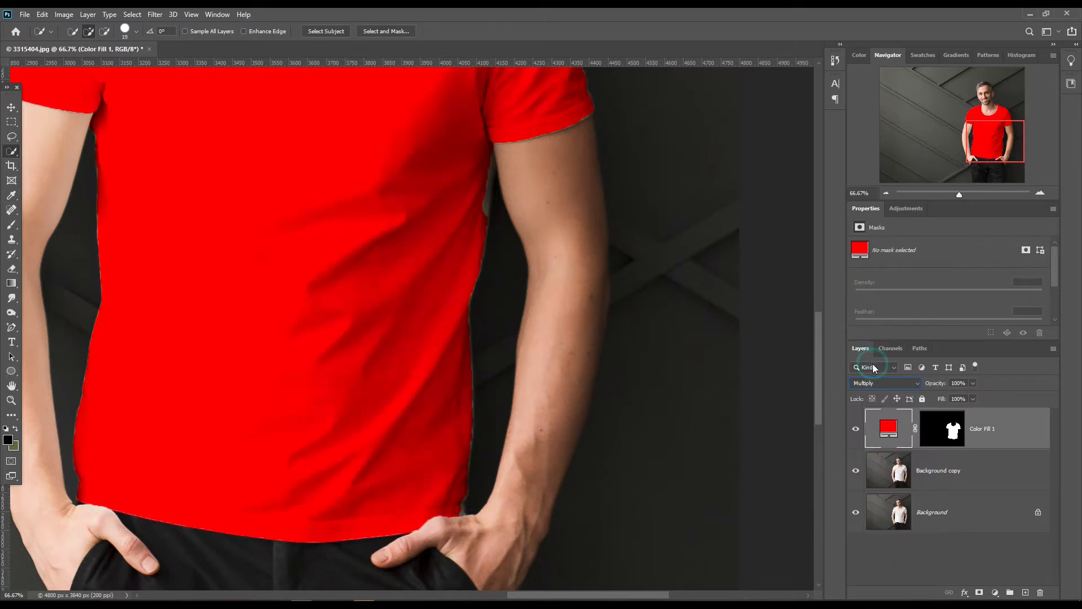
Step: Paint white on the color fill's layer mask with the Brush to cover the gaps below the armpit and at the hem
click(946, 429)
click(12, 224)
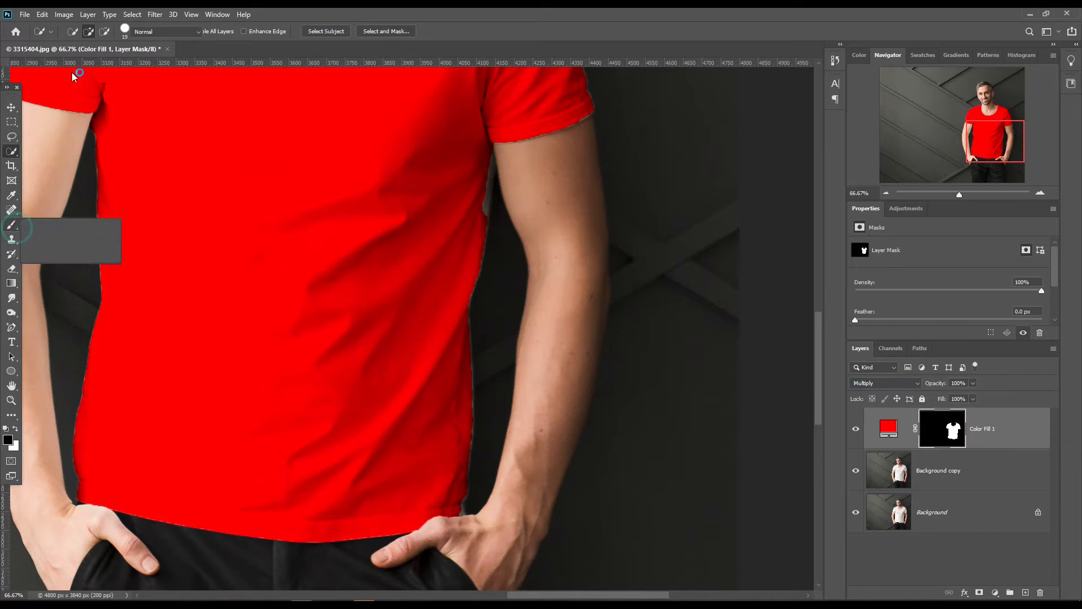
click(310, 14)
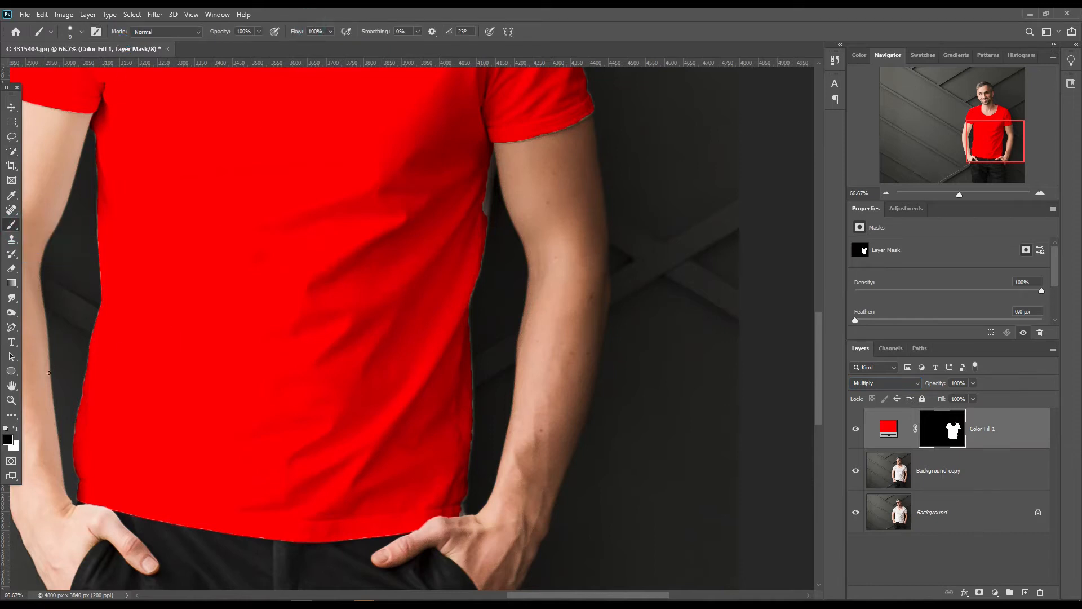
click(15, 429)
click(8, 439)
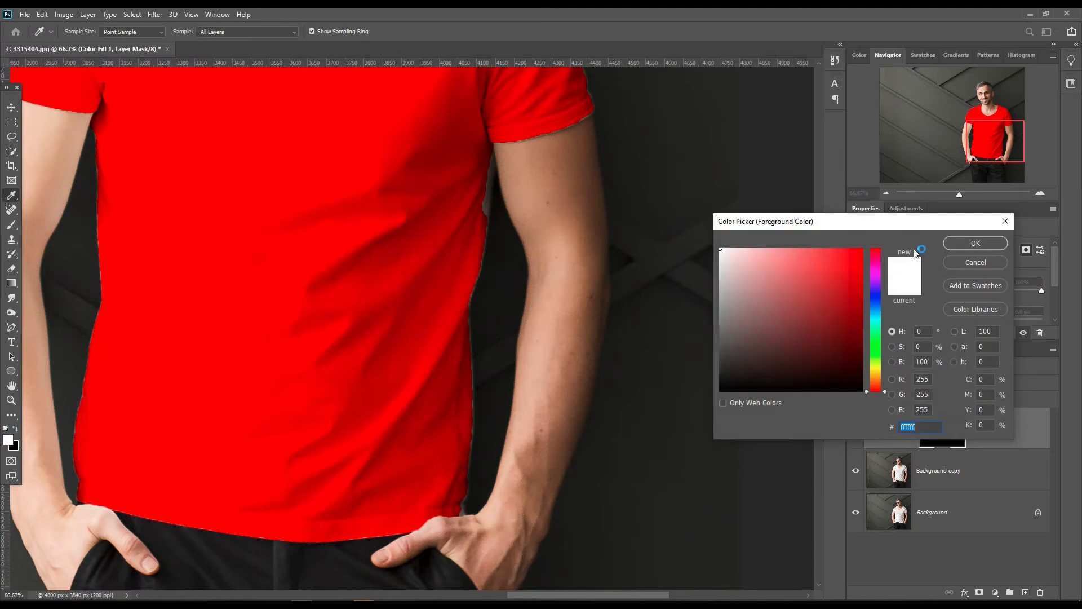
click(968, 248)
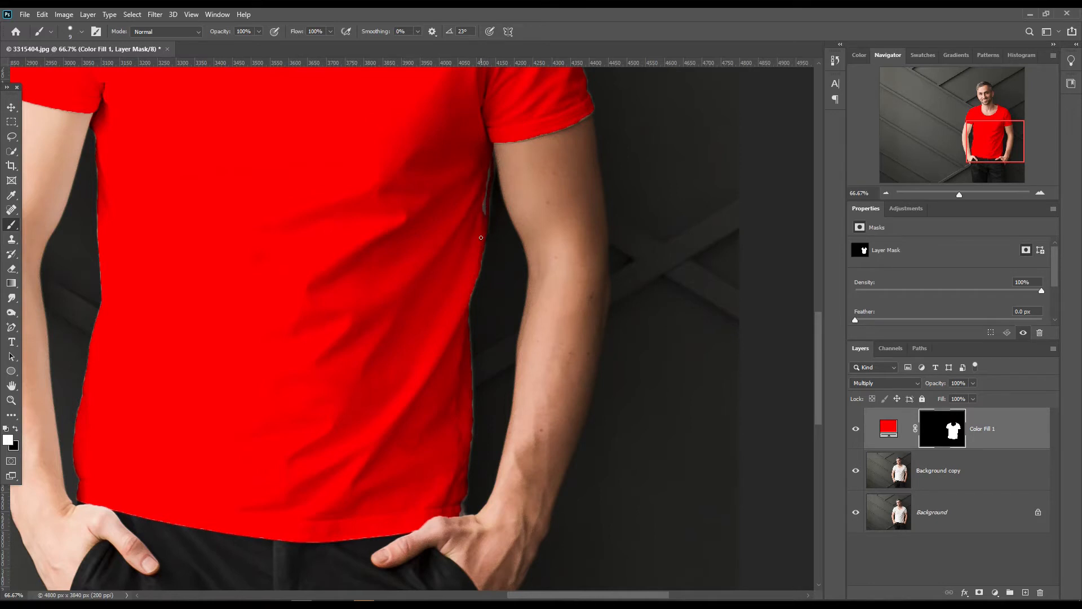
drag(486, 178, 485, 213)
click(462, 513)
Step: Set up a softer white brush with size 20 and 68% opacity for touching up the shirt's mask edge
drag(959, 194, 966, 194)
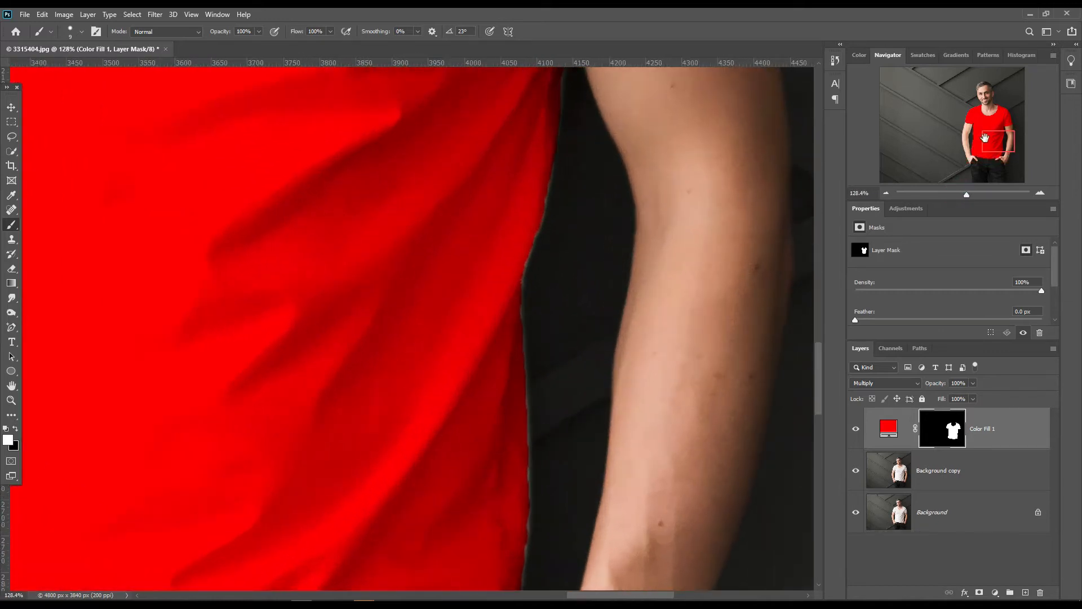
drag(1006, 142, 1004, 159)
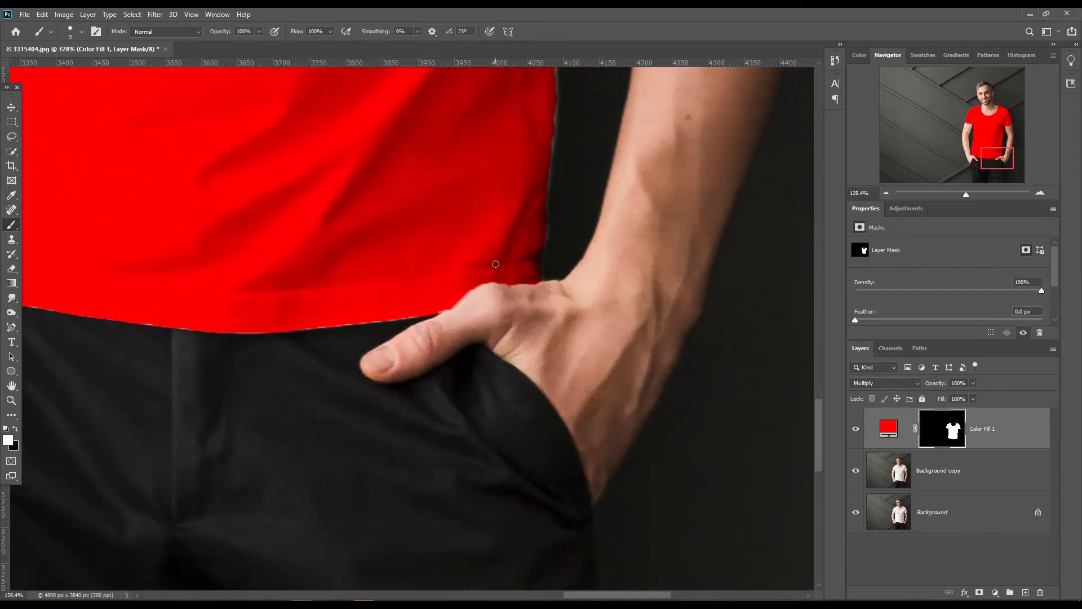
key(x)
scroll(226, 378, up, 5)
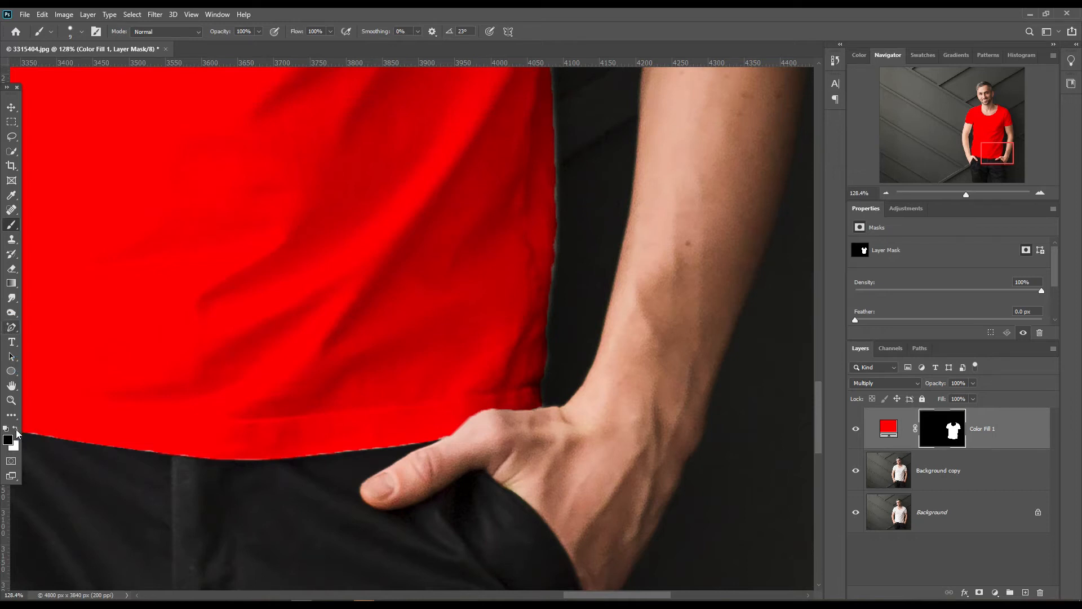
click(15, 429)
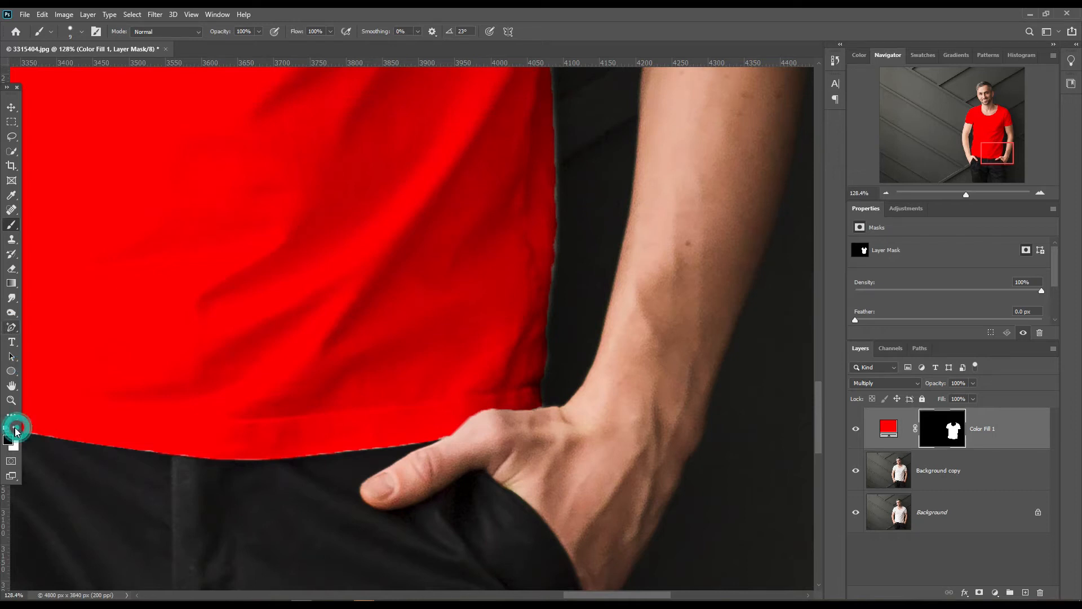
click(17, 428)
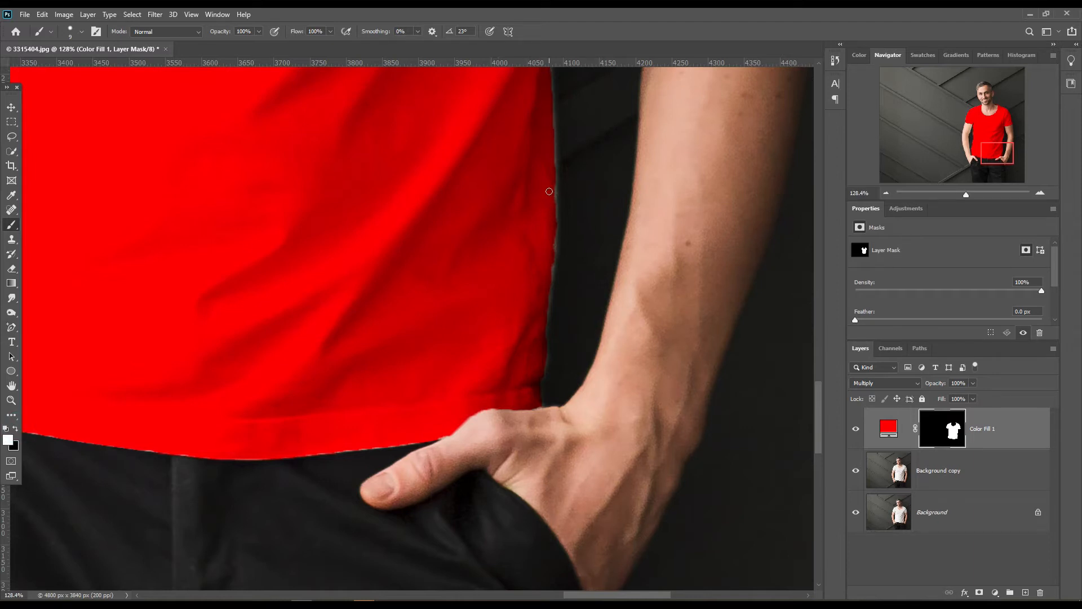
key(bracketright)
key(bracketright)
key(bracketright)
drag(224, 32, 205, 35)
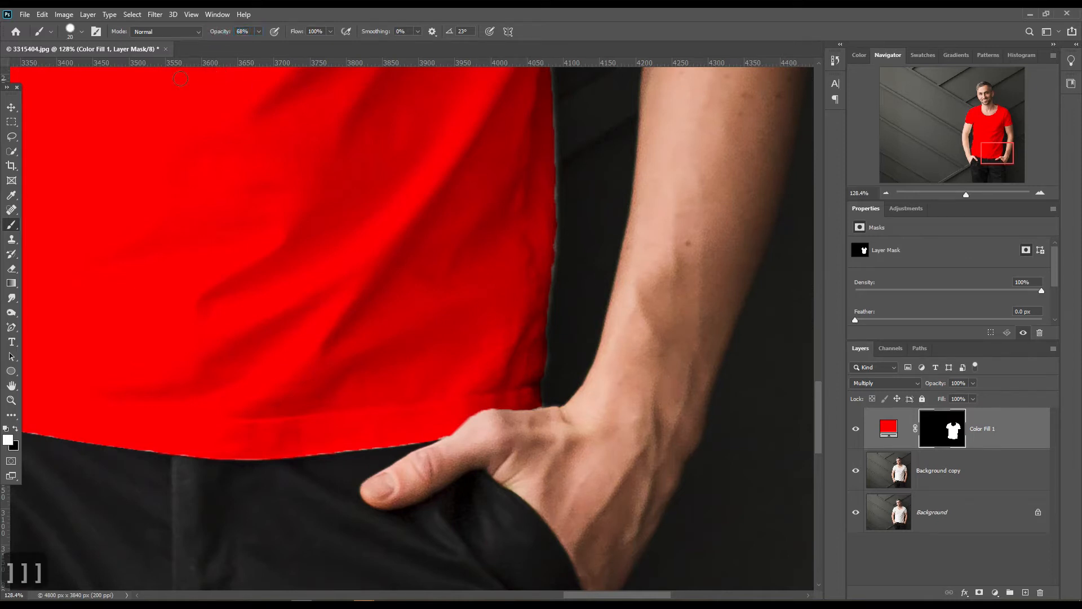
click(81, 32)
drag(108, 93, 47, 95)
click(314, 22)
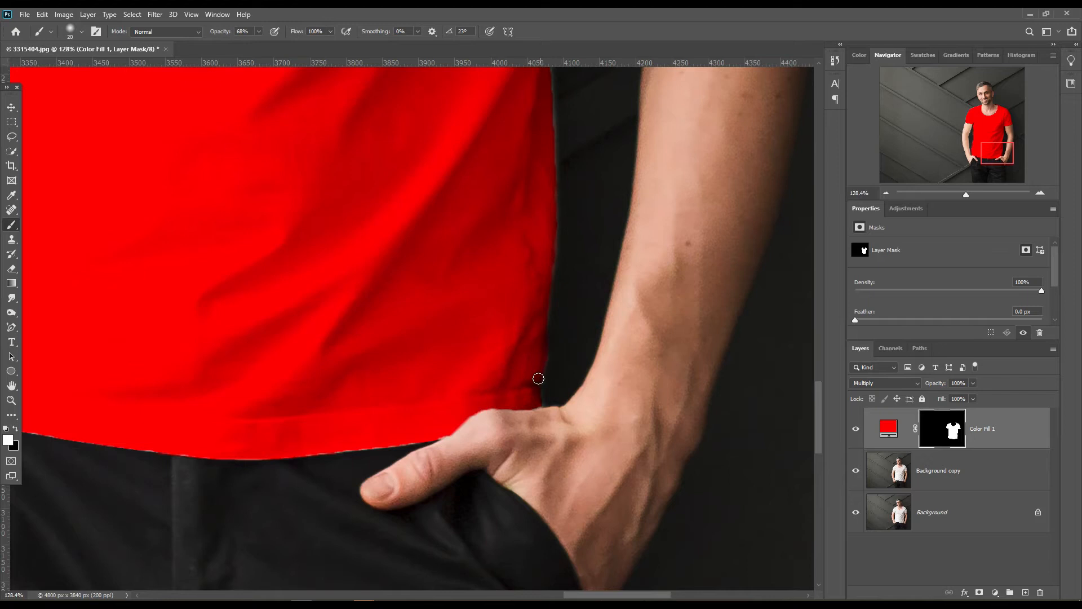
Step: Paint the mask white along the shirt's side edge from the hem by the hand up to the armpit
scroll(456, 254, up, 3)
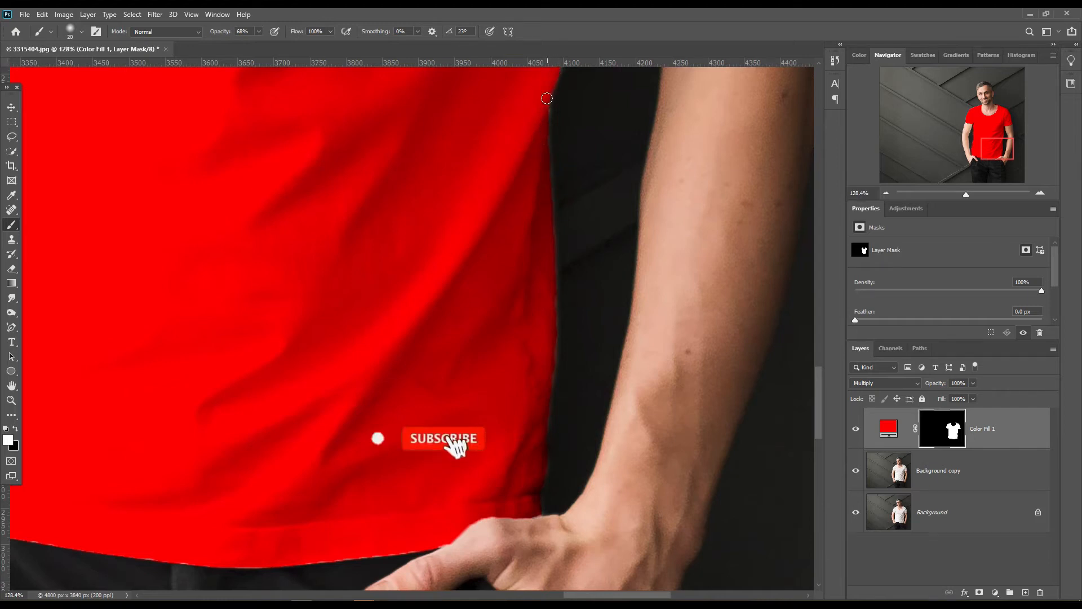
scroll(505, 232, up, 5)
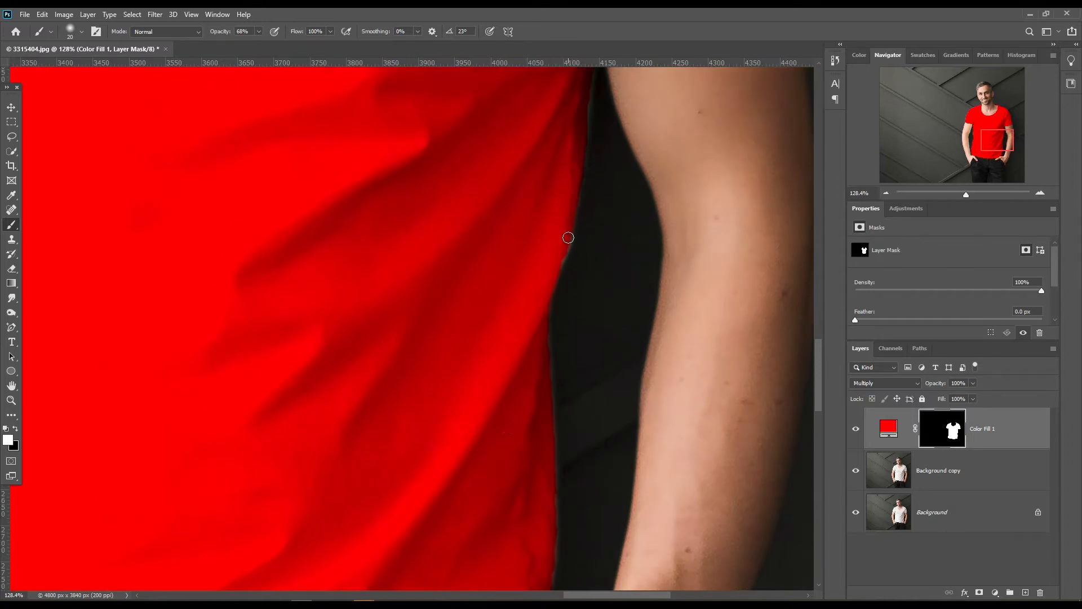
scroll(515, 285, up, 3)
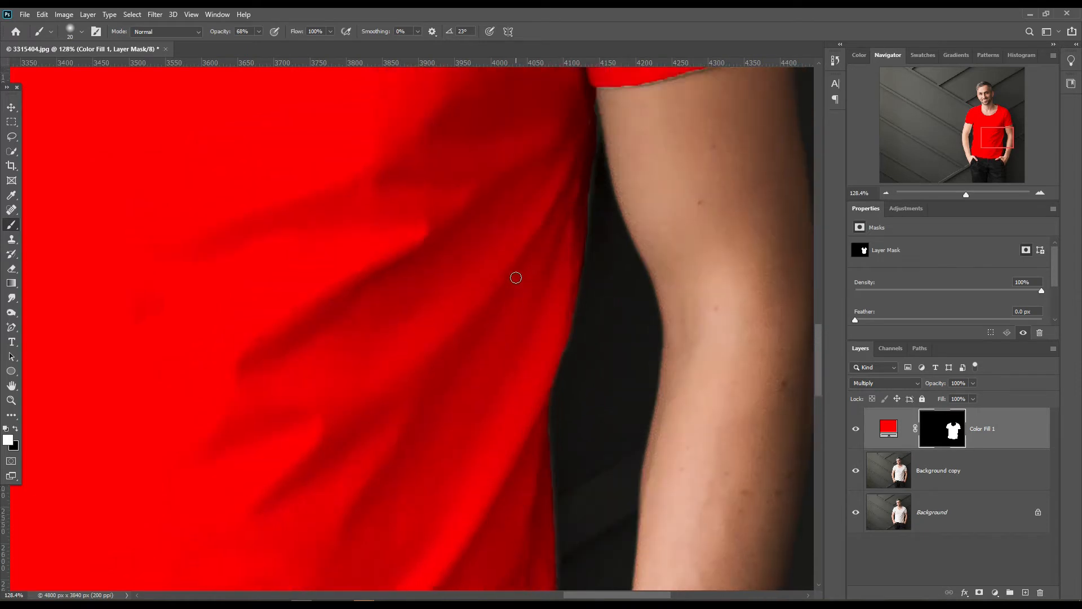
scroll(516, 277, up, 3)
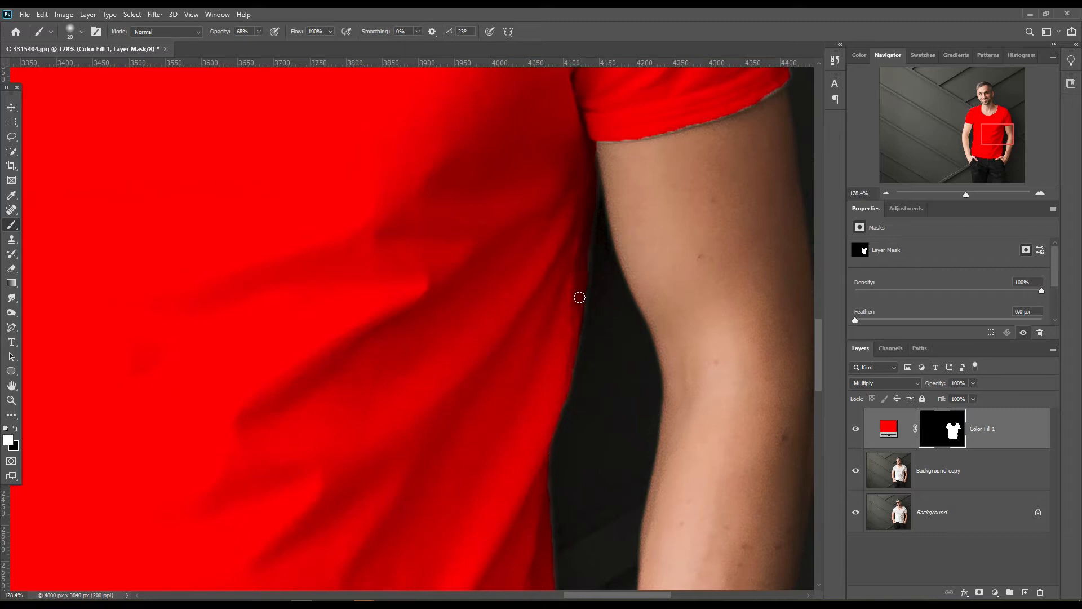
scroll(526, 234, up, 4)
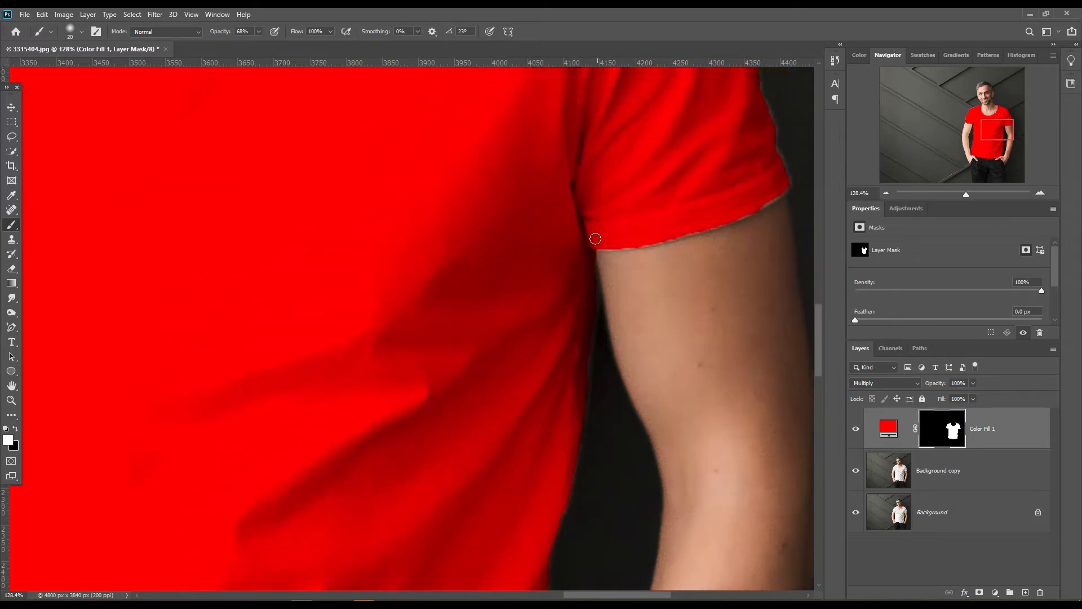
Step: Paint the mask white along the sleeve's lower hem from the armpit to its outer corner
click(599, 243)
mouse_move(640, 242)
mouse_down()
mouse_move(622, 243)
mouse_move(704, 226)
mouse_up()
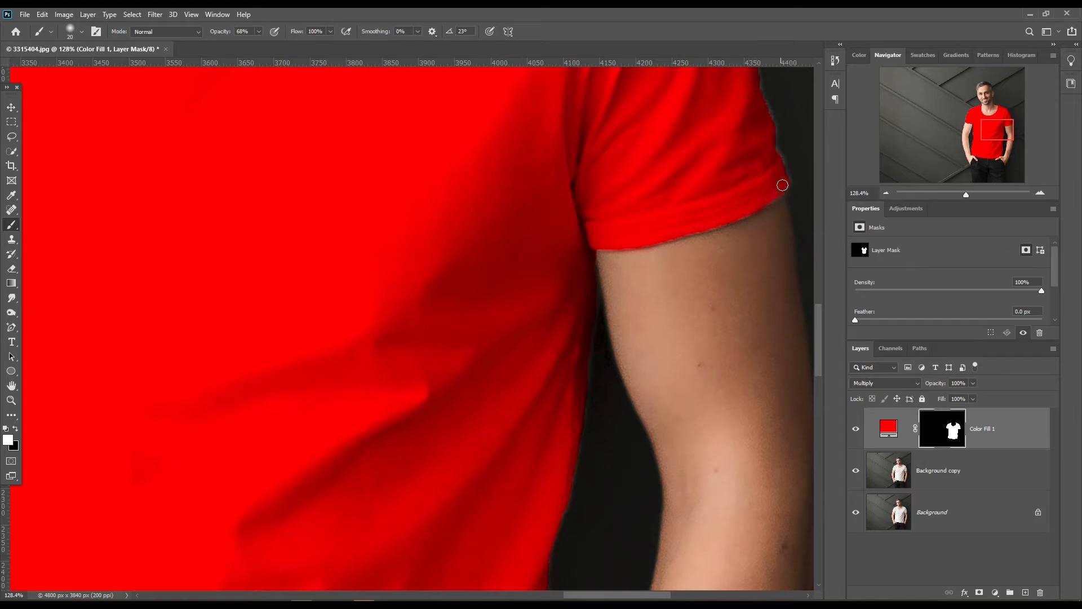
mouse_move(783, 183)
mouse_down()
mouse_move(771, 146)
mouse_move(787, 178)
mouse_up()
Step: Paint the mask white along the sleeve's outer edge, the shoulder and the collar beside the neck
scroll(810, 324, up, 3)
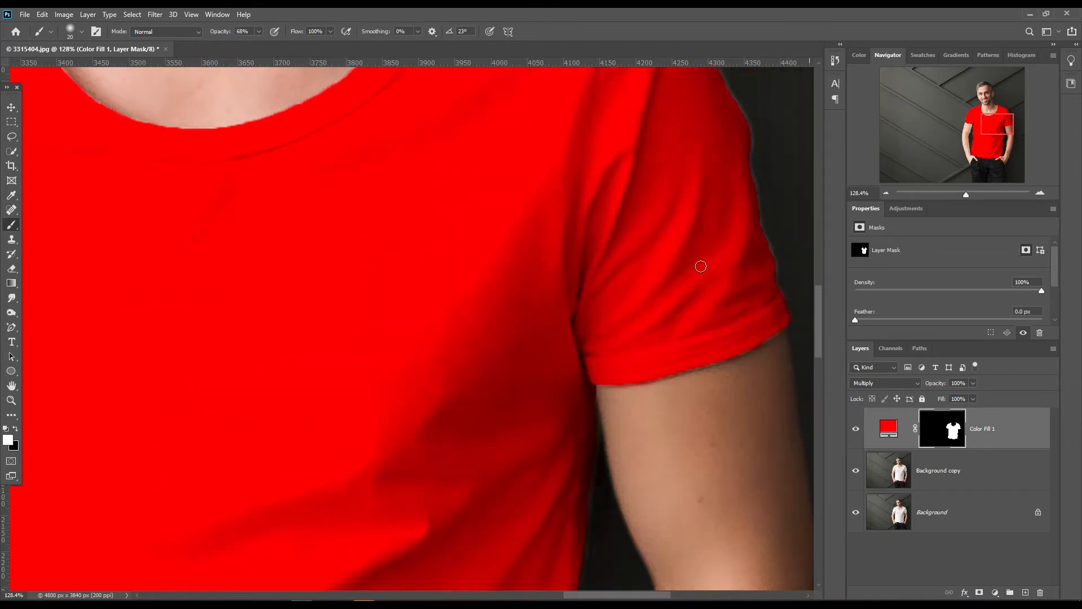
scroll(701, 266, up, 1)
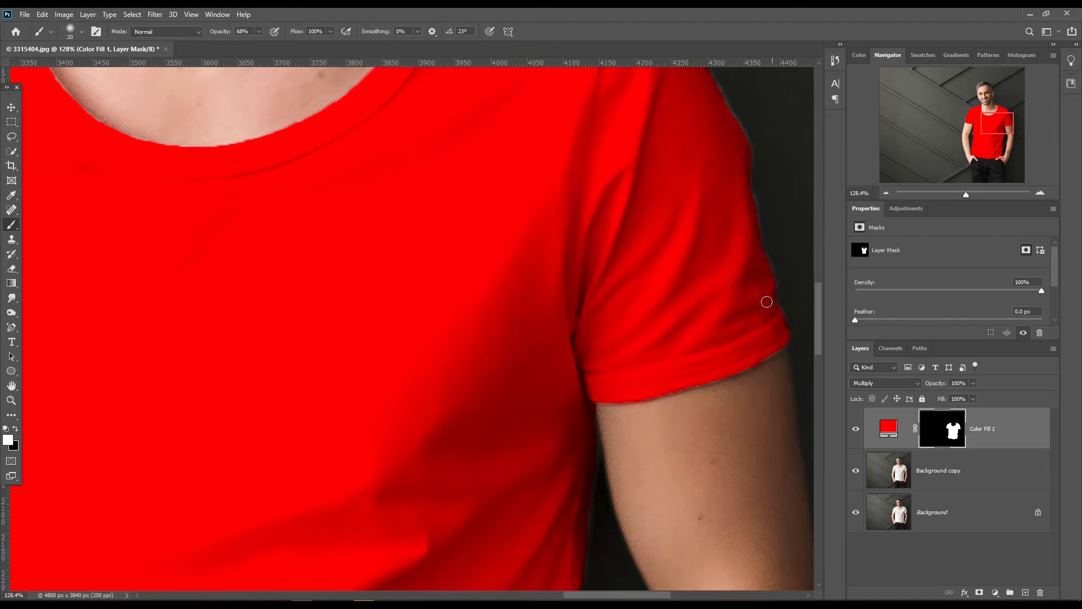
scroll(705, 234, up, 10)
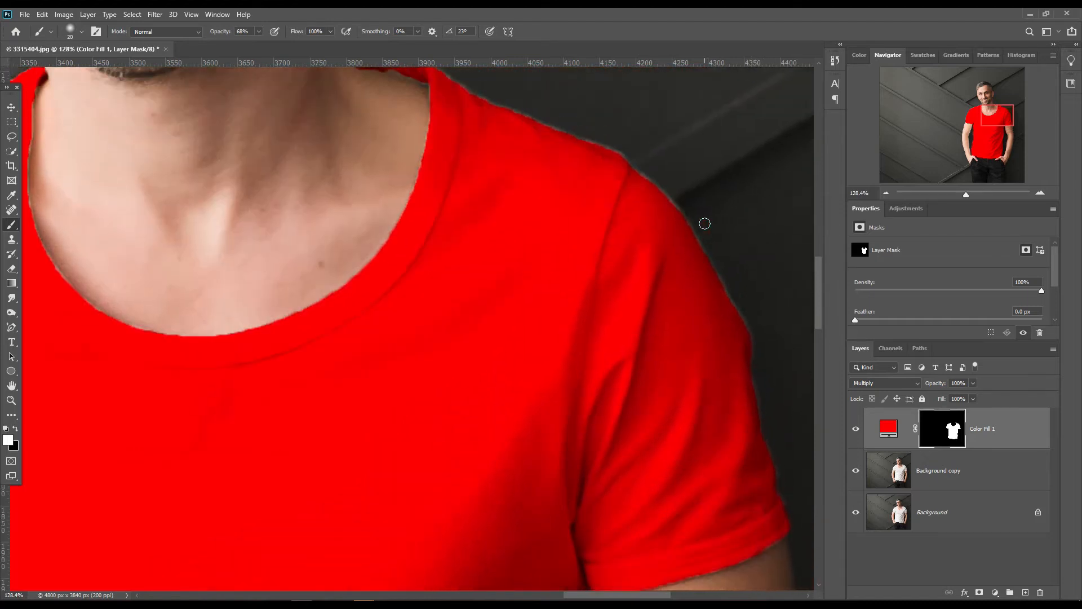
drag(424, 94, 447, 109)
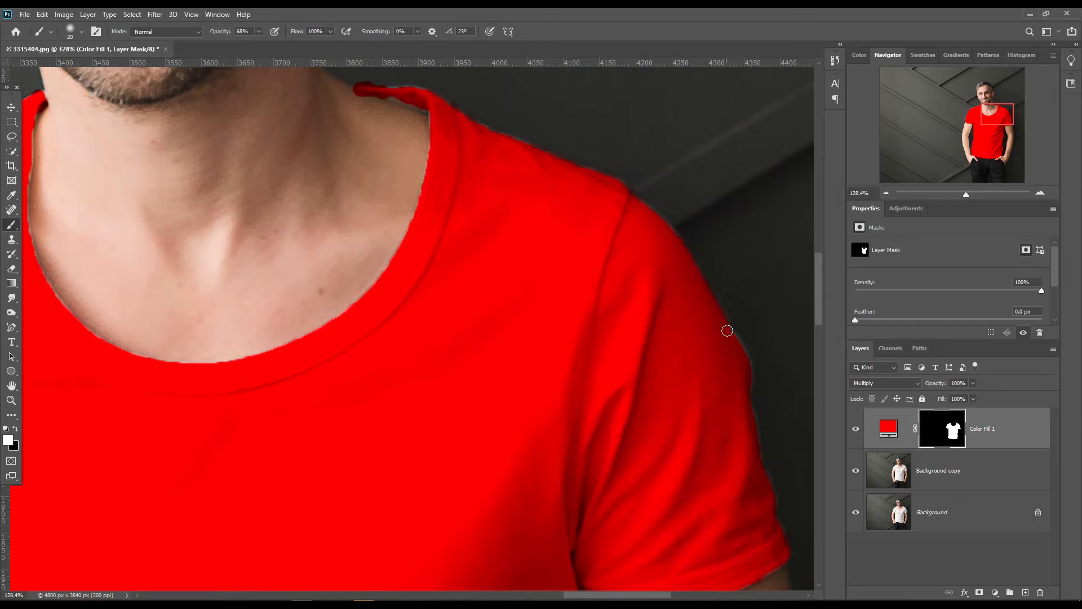
mouse_move(390, 94)
mouse_down()
mouse_move(435, 107)
mouse_move(427, 183)
mouse_up()
Step: Paint black on the mask to remove the red spill from the neck around the collar's tip at the shoulder
scroll(452, 138, up, 4)
click(16, 428)
click(347, 170)
click(349, 168)
click(351, 166)
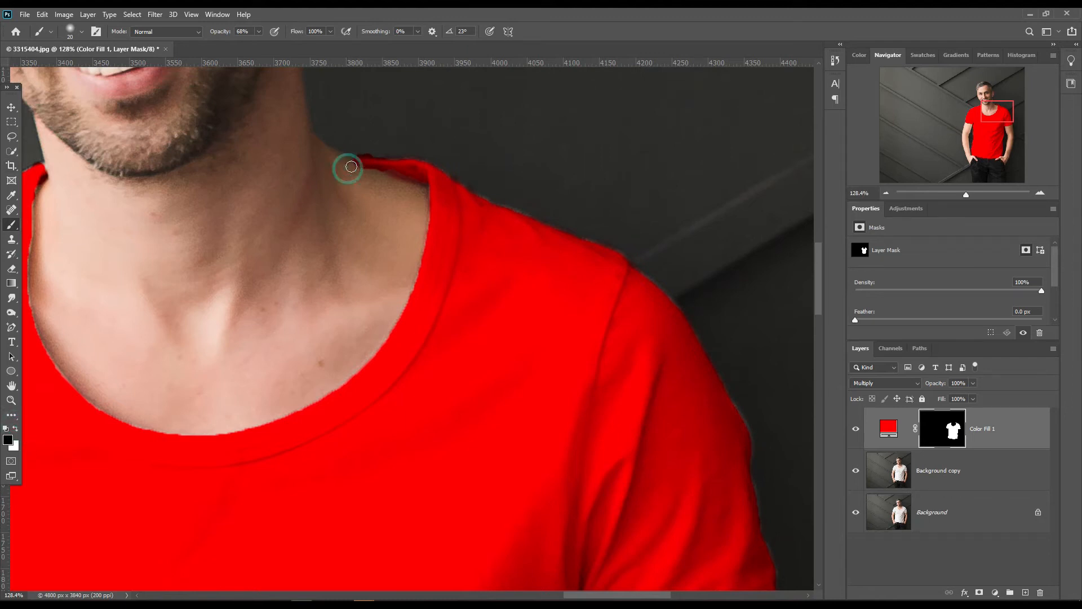
click(347, 167)
click(350, 168)
click(354, 168)
click(353, 168)
click(352, 167)
click(410, 189)
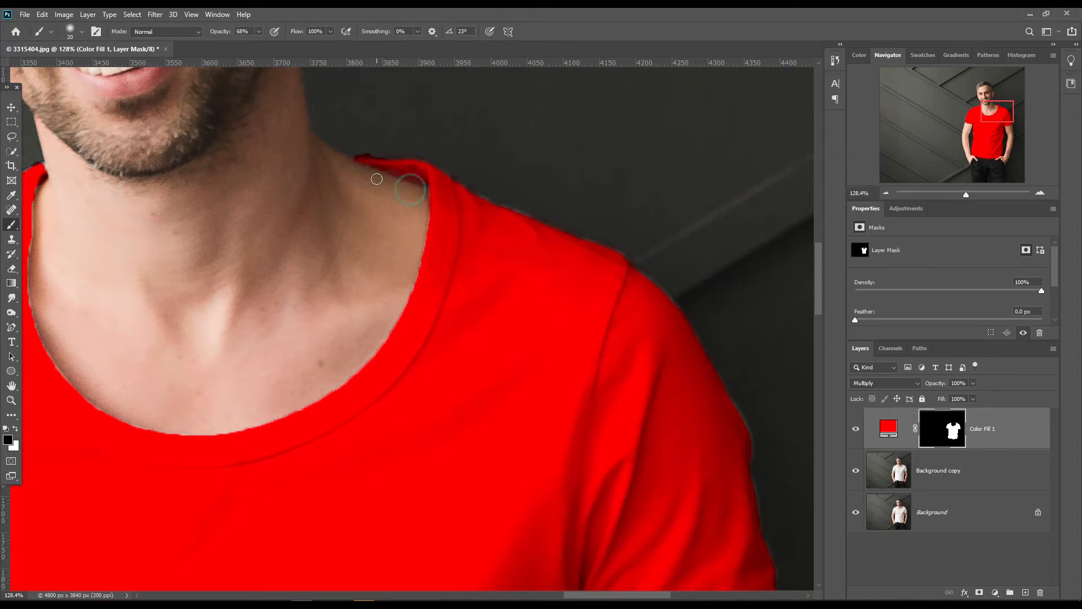
click(355, 148)
click(362, 151)
click(349, 149)
drag(653, 597, 609, 597)
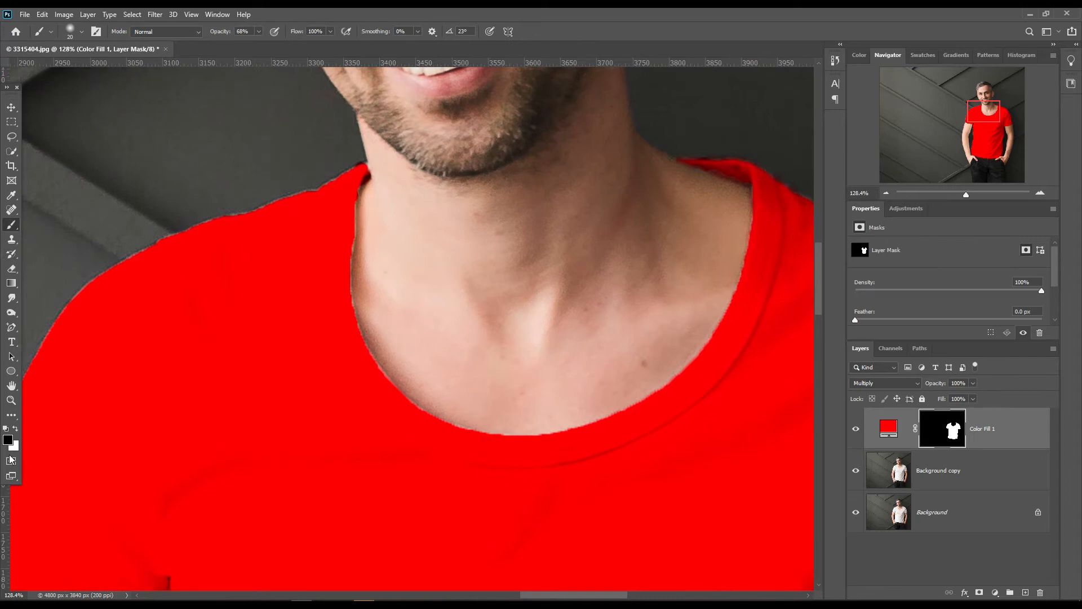
Step: Paint the mask white to restore the red on the collar's tip where it meets the neck
click(363, 168)
click(15, 428)
click(363, 171)
click(358, 174)
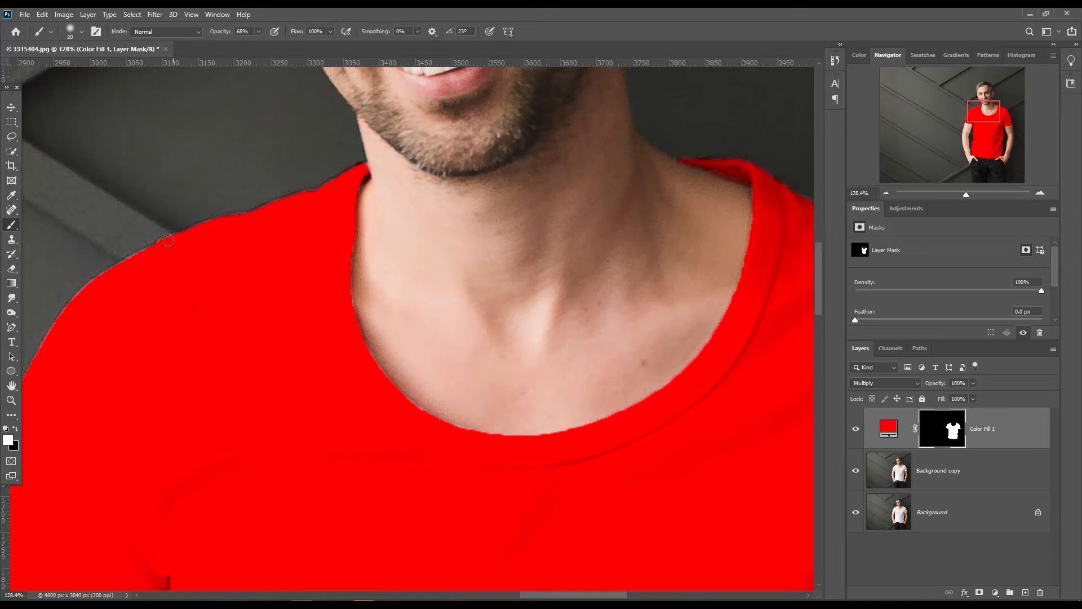
Step: Paint the mask white along the shoulder edge and down the shirt's side edge, undoing the stray stroke above the hem
scroll(663, 415, down, 5)
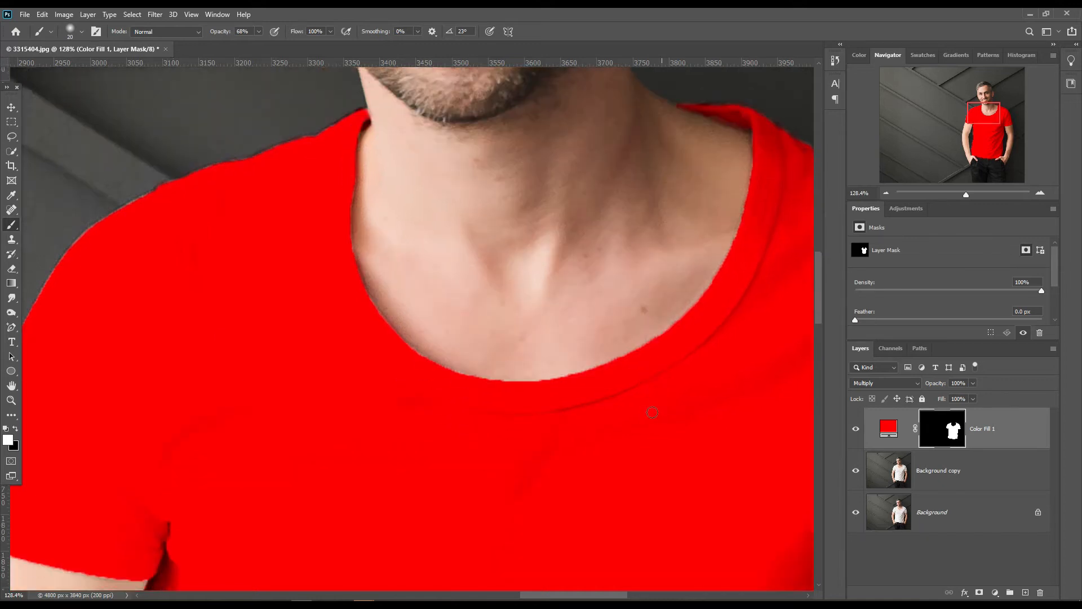
scroll(162, 482, down, 2)
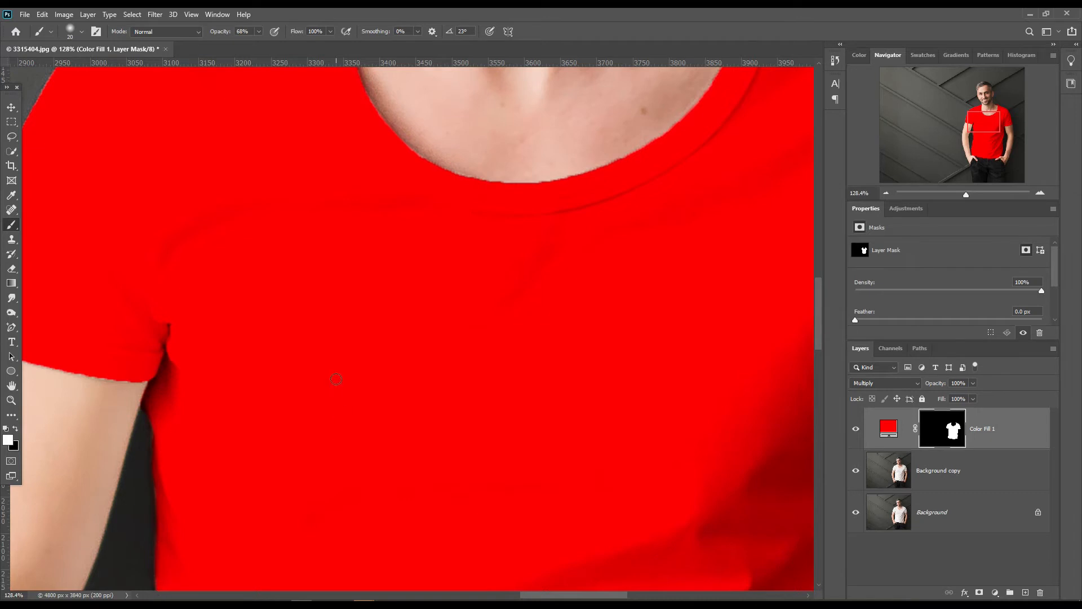
scroll(336, 379, down, 5)
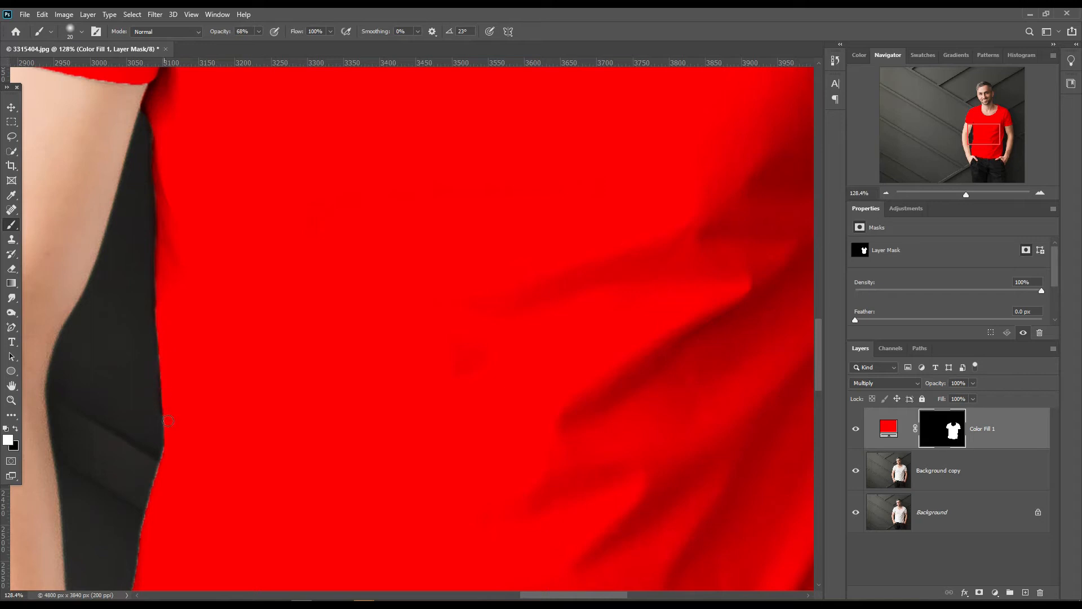
scroll(194, 386, down, 6)
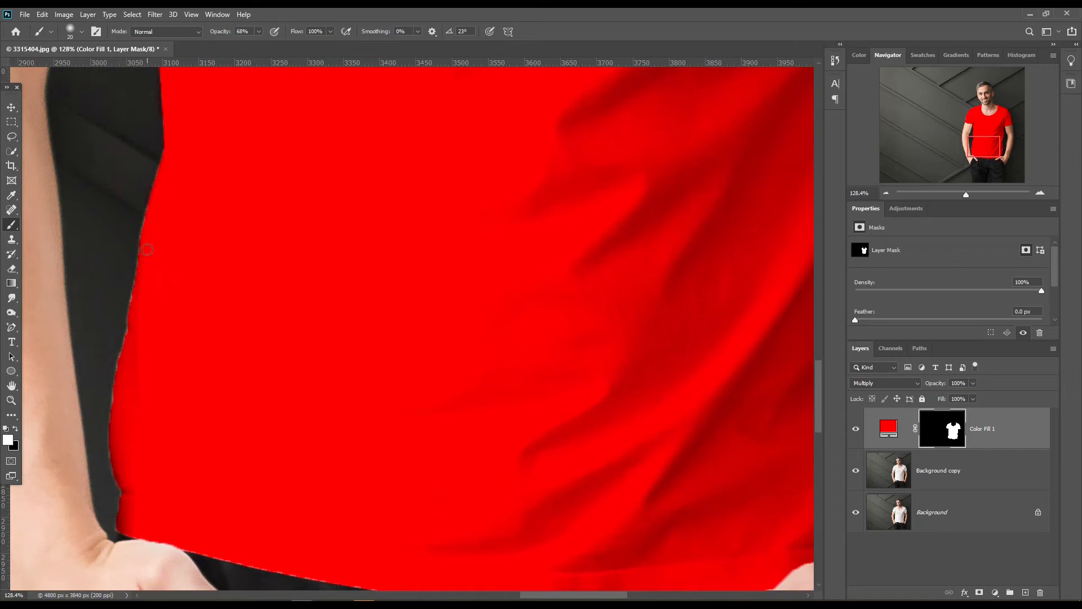
drag(145, 230, 137, 265)
key(ctrl+z)
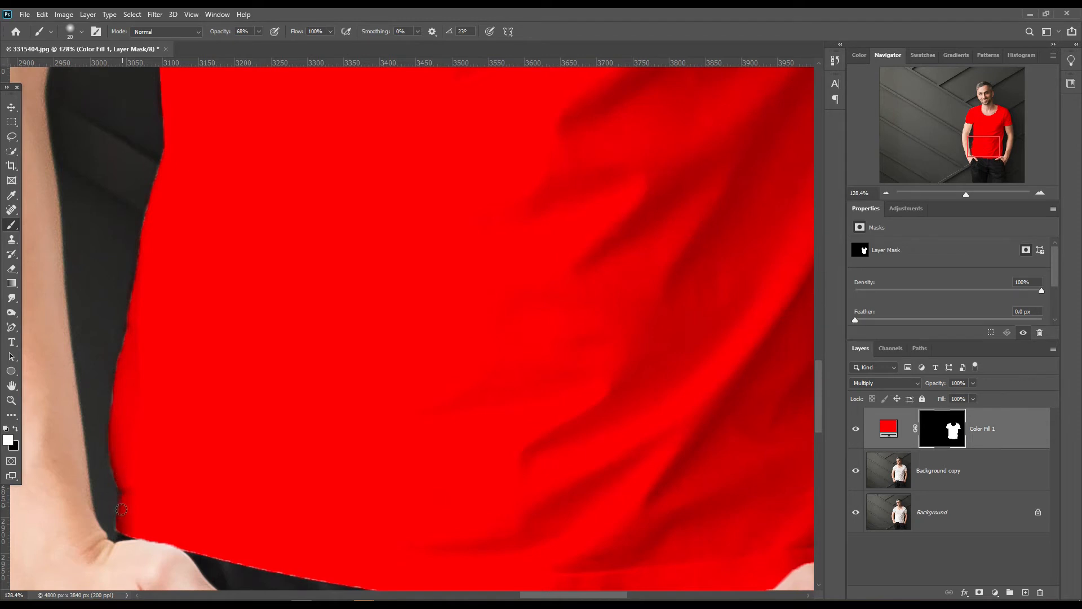
Step: Paint the mask white along the shirt's bottom hem between the two hands
scroll(246, 430, down, 3)
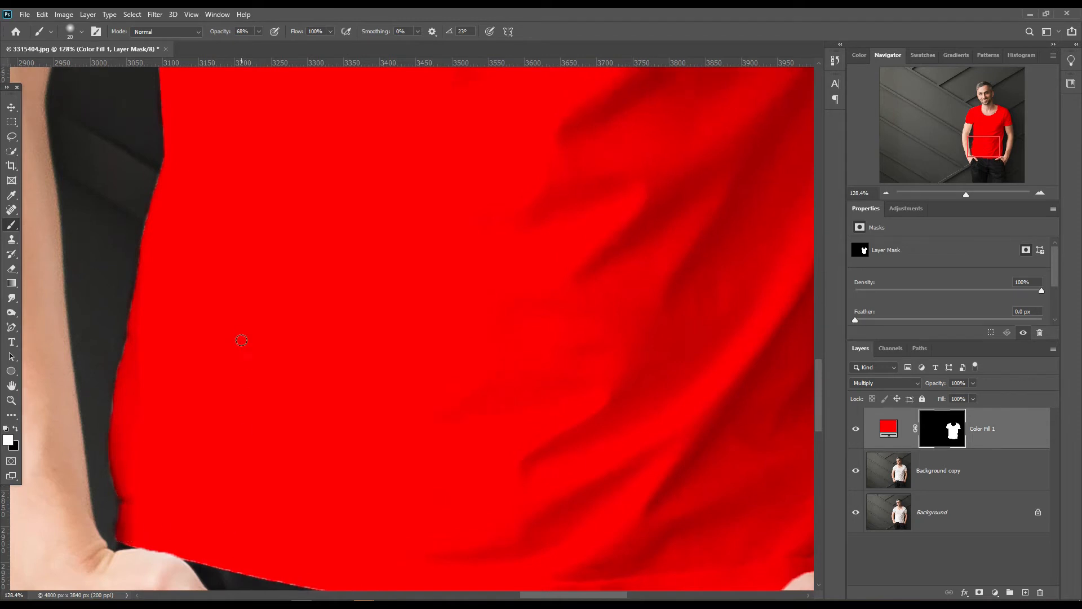
scroll(269, 399, down, 1)
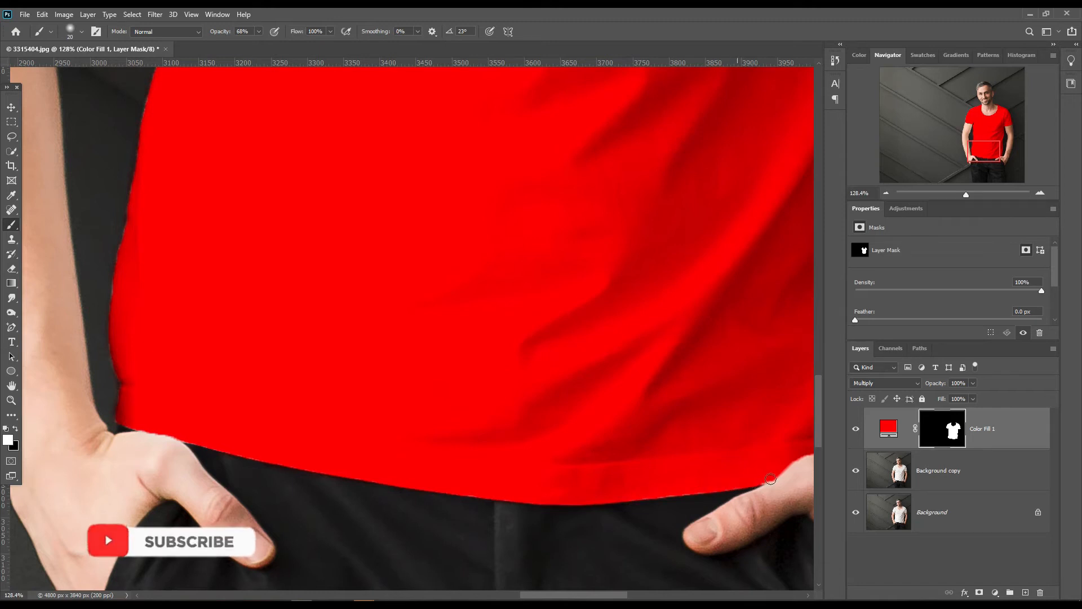
Step: Switch to the Blur tool and set its brush size to 114 px
scroll(249, 164, up, 4)
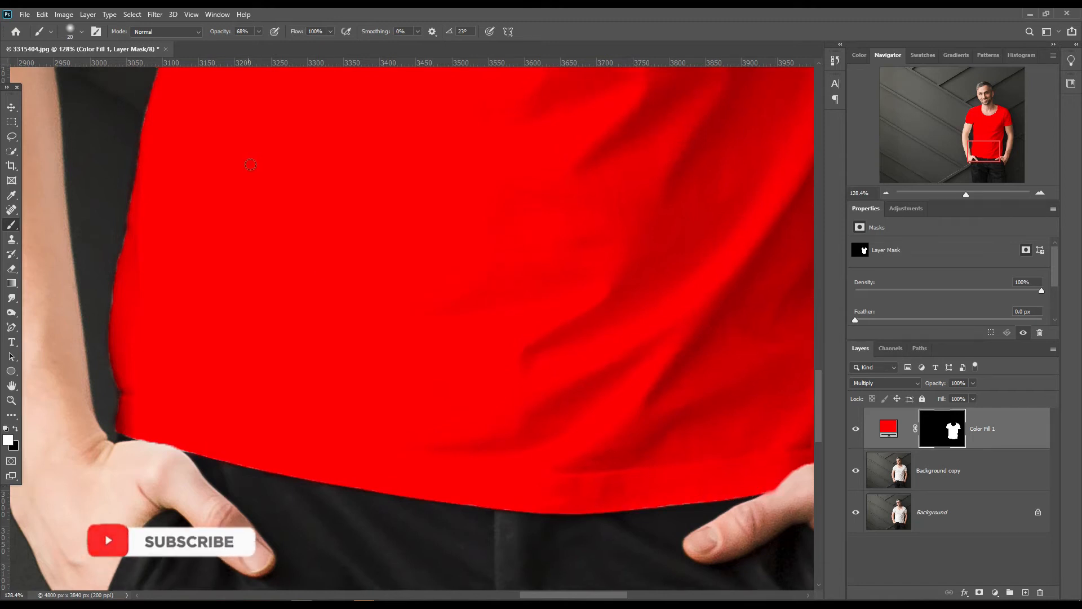
scroll(253, 186, up, 12)
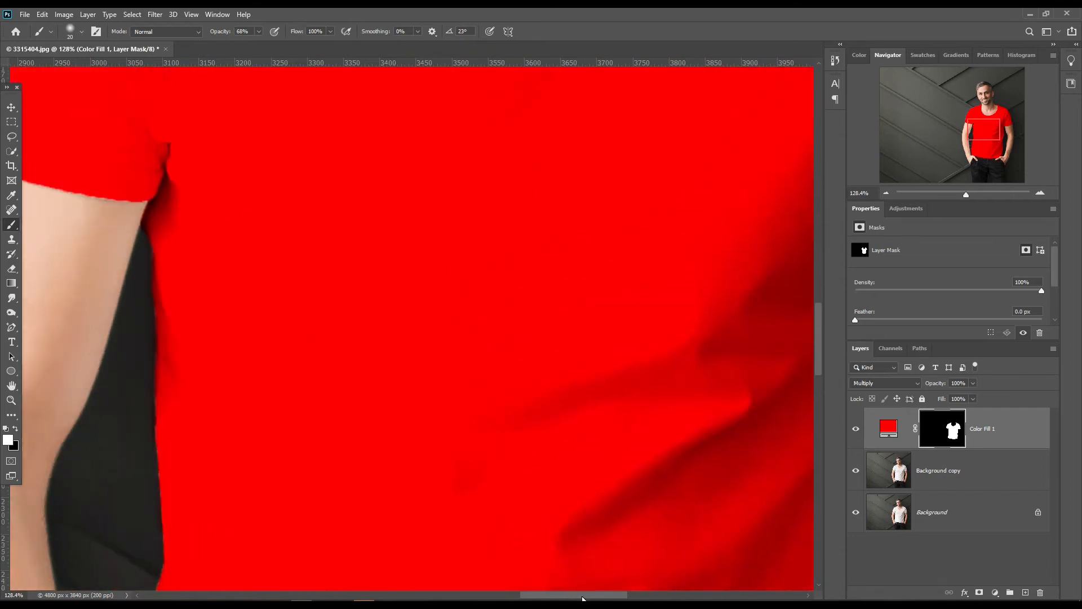
drag(583, 597, 568, 597)
scroll(324, 389, up, 4)
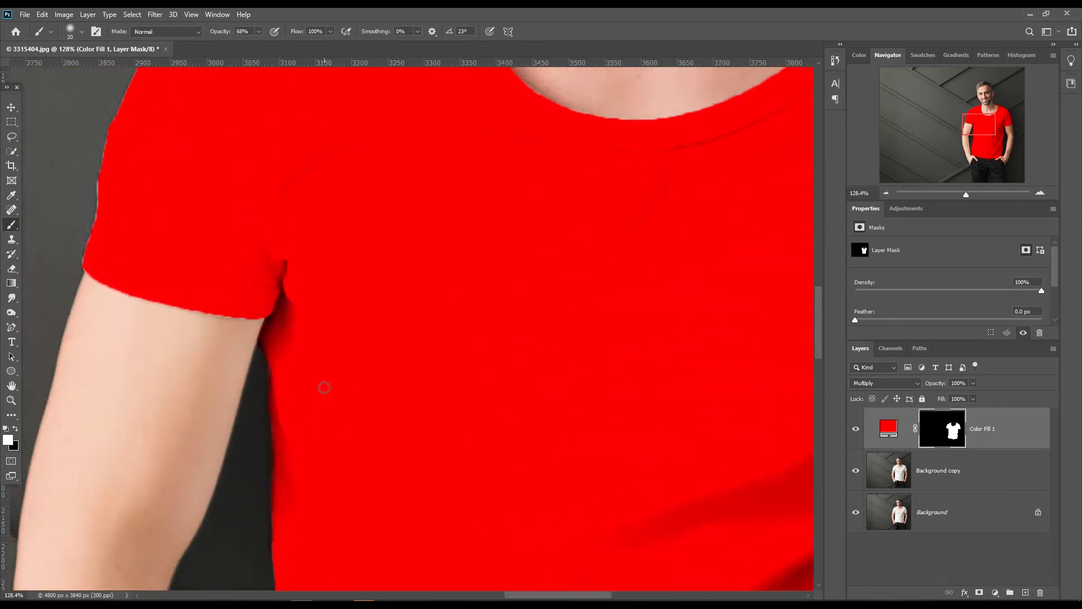
scroll(324, 387, up, 2)
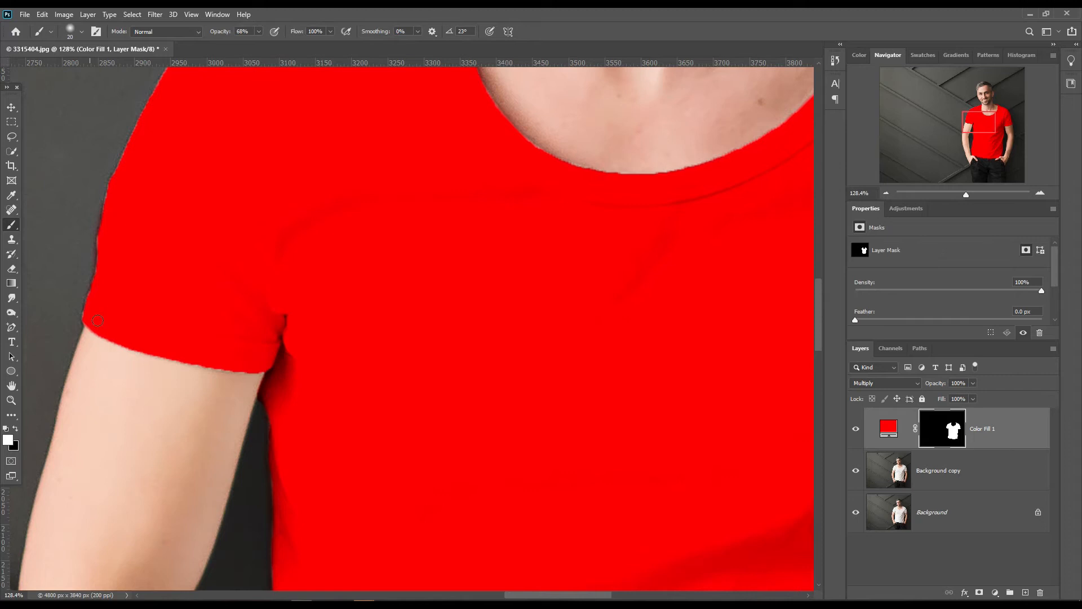
scroll(98, 320, up, 6)
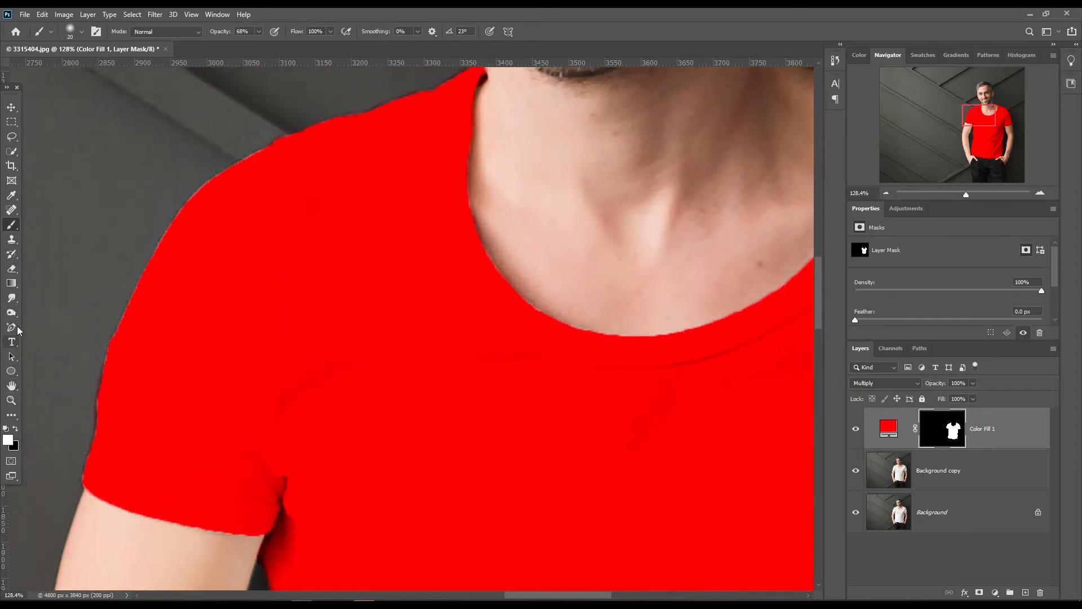
click(11, 300)
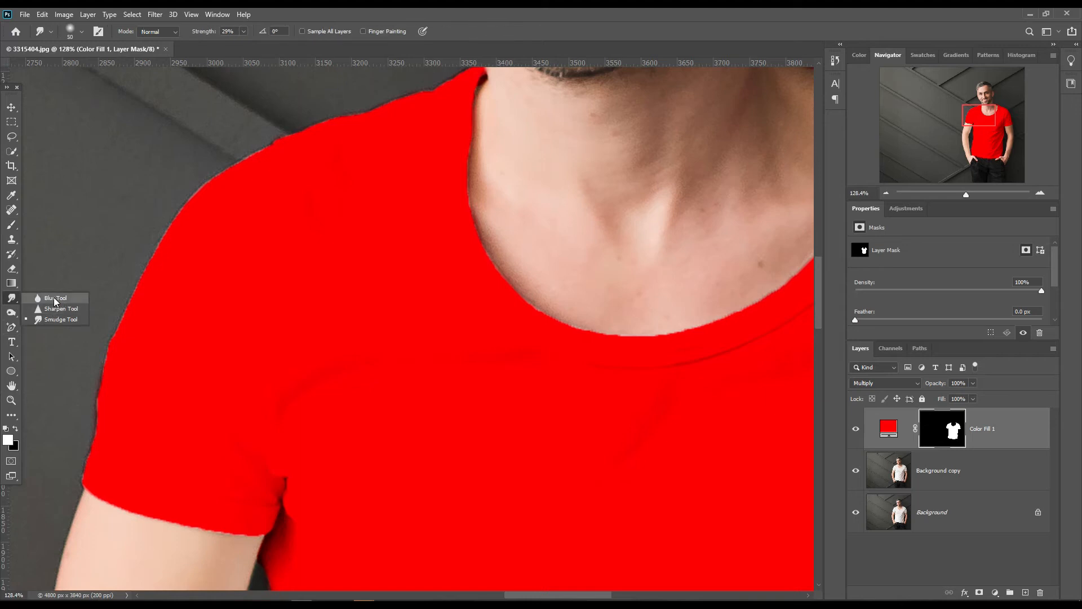
key(shift+r)
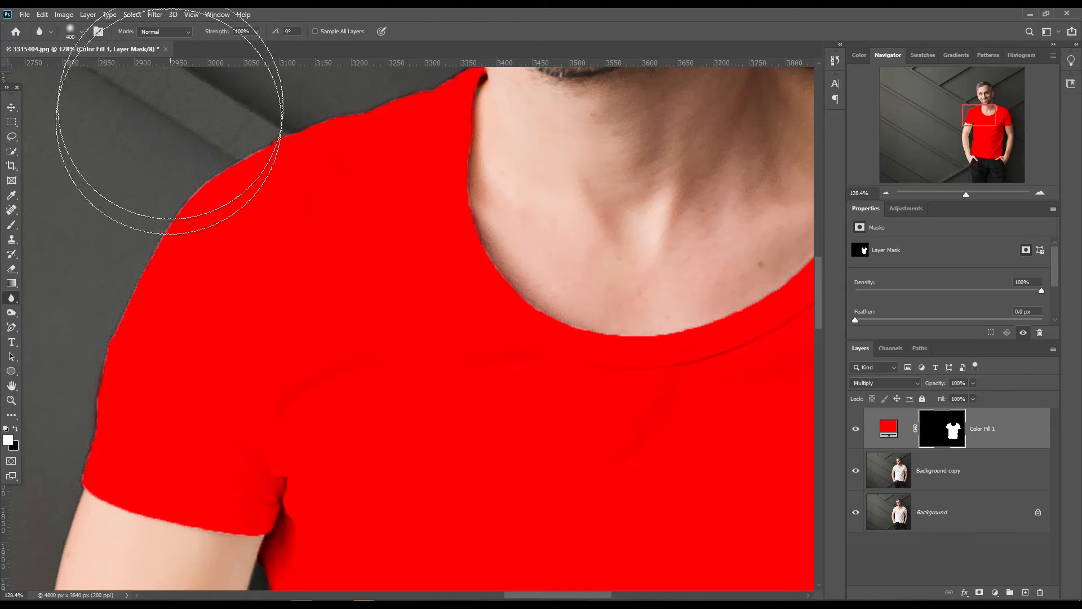
click(72, 28)
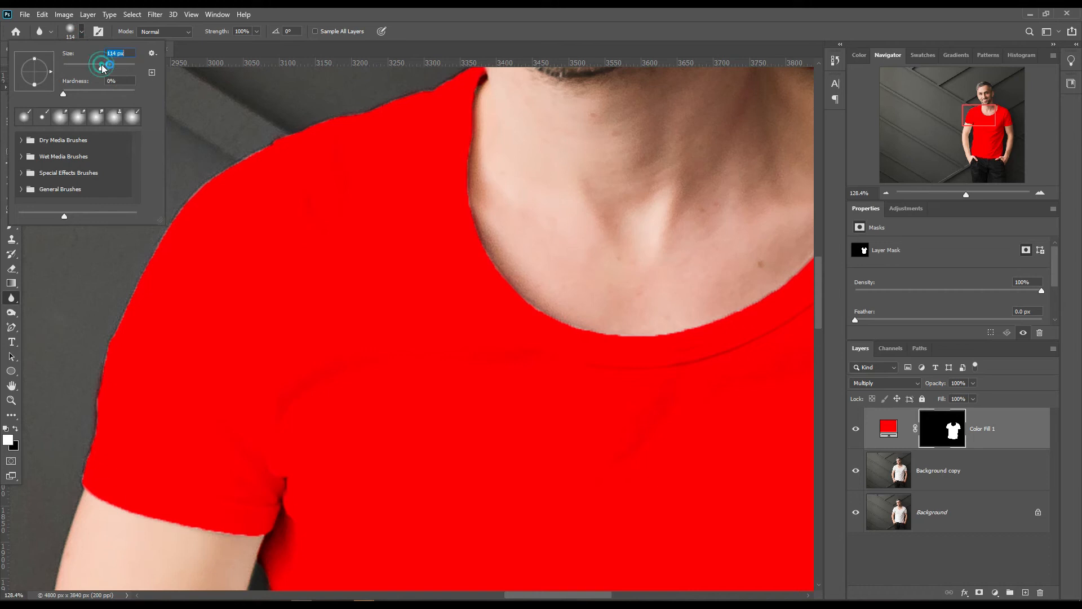
click(276, 31)
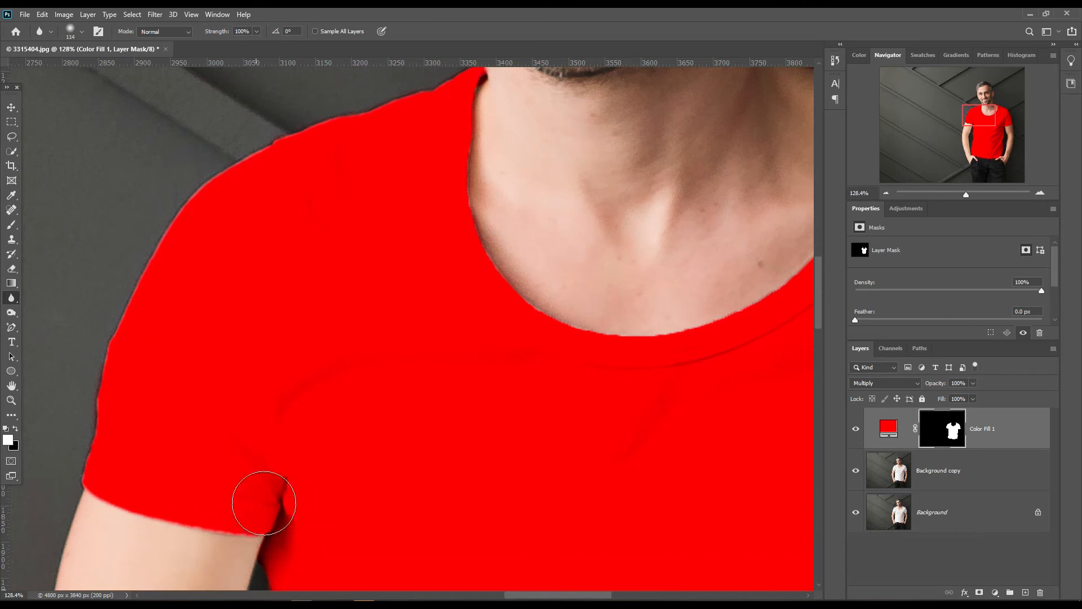
Step: Blur the mask edge around the neckline and the collar's far tip at the shoulder
mouse_move(493, 111)
mouse_down()
mouse_move(485, 269)
mouse_move(546, 328)
mouse_move(738, 314)
mouse_up()
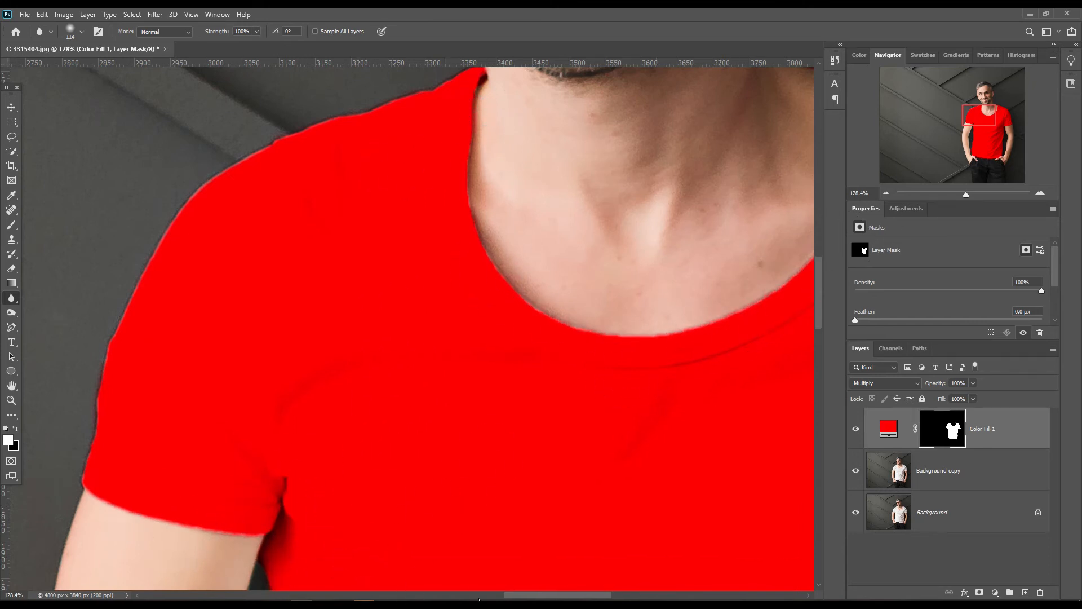
drag(532, 598, 588, 598)
drag(451, 125, 429, 165)
scroll(524, 363, up, 3)
drag(371, 142, 384, 152)
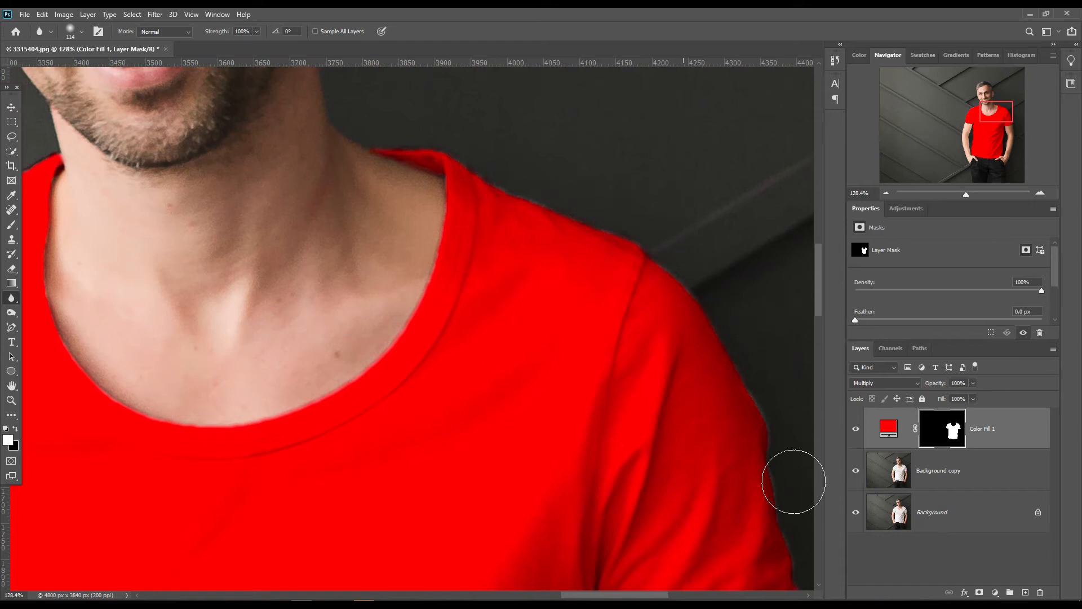
Step: Blur the mask edge along the second sleeve's outer side and lower hem
scroll(733, 381, down, 4)
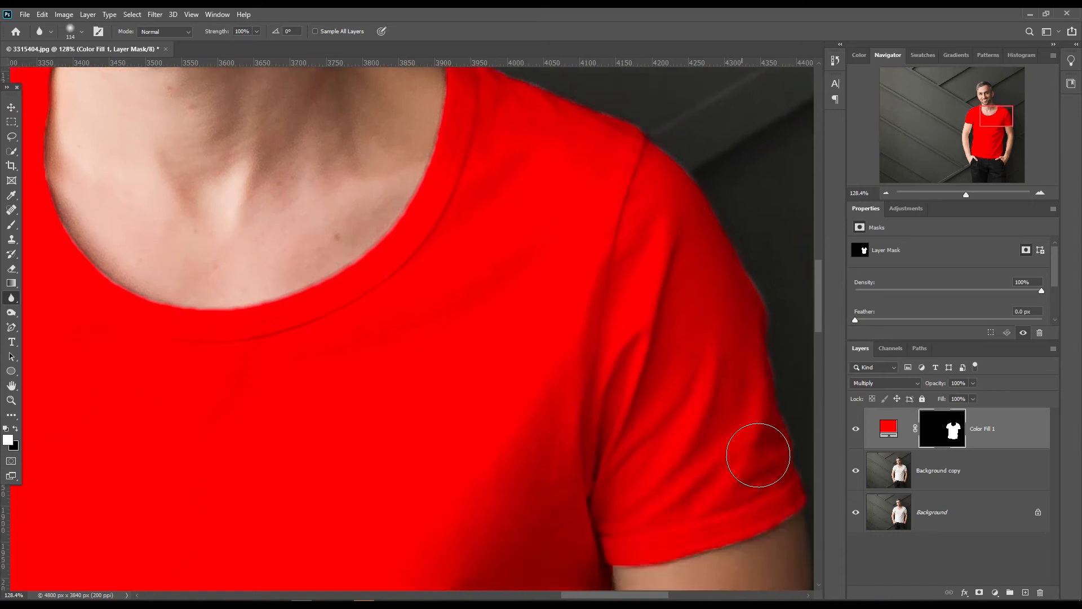
drag(788, 404, 788, 444)
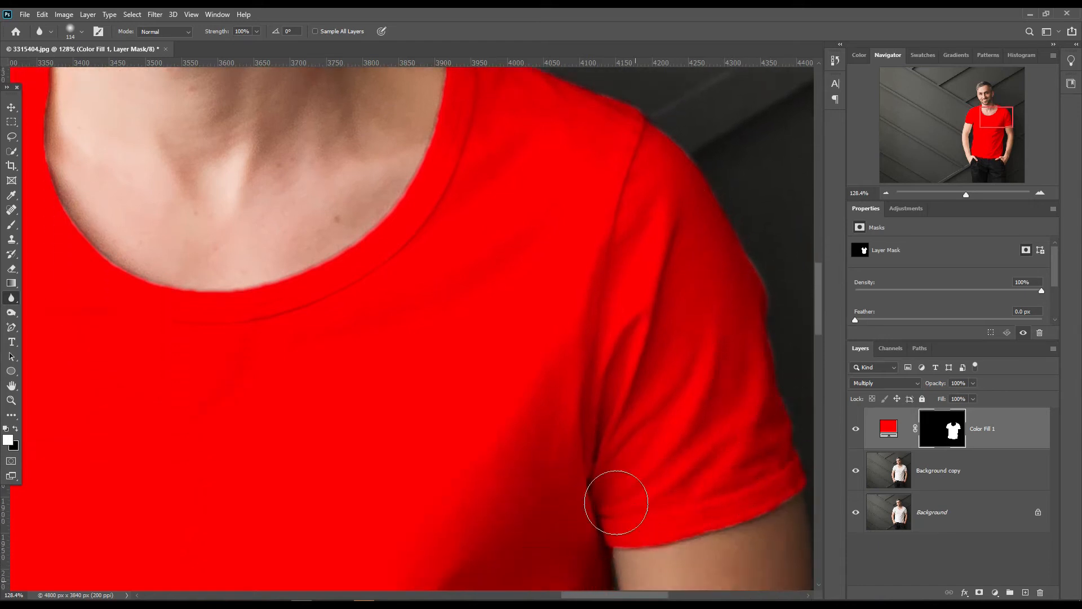
scroll(571, 390, down, 2)
Step: Blur the mask edge down the shirt's side below the second sleeve, from the armpit to the hand
scroll(572, 390, down, 6)
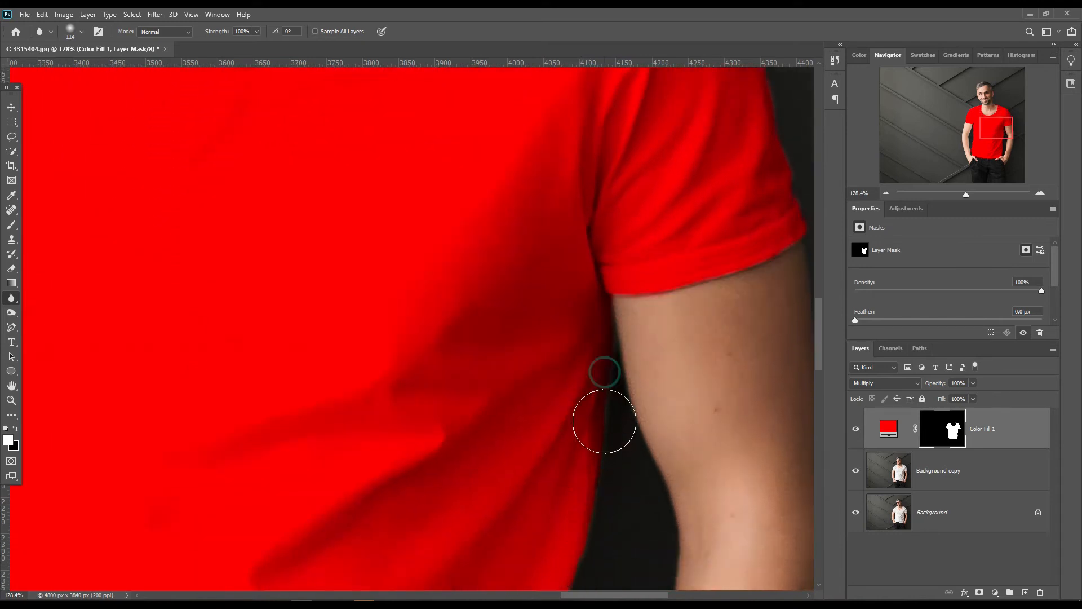
scroll(642, 362, down, 7)
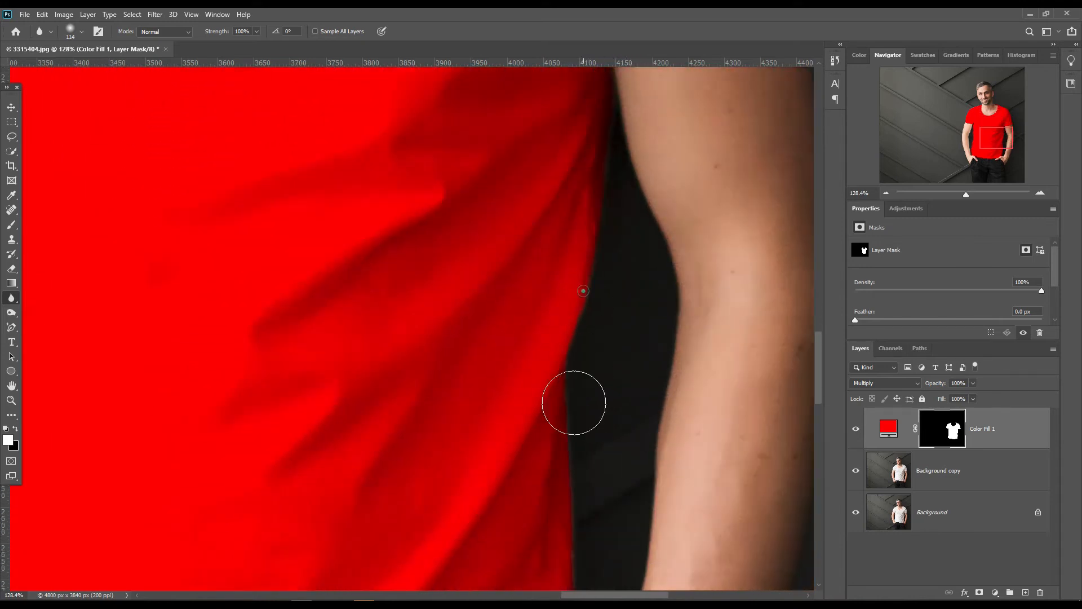
scroll(589, 405, down, 8)
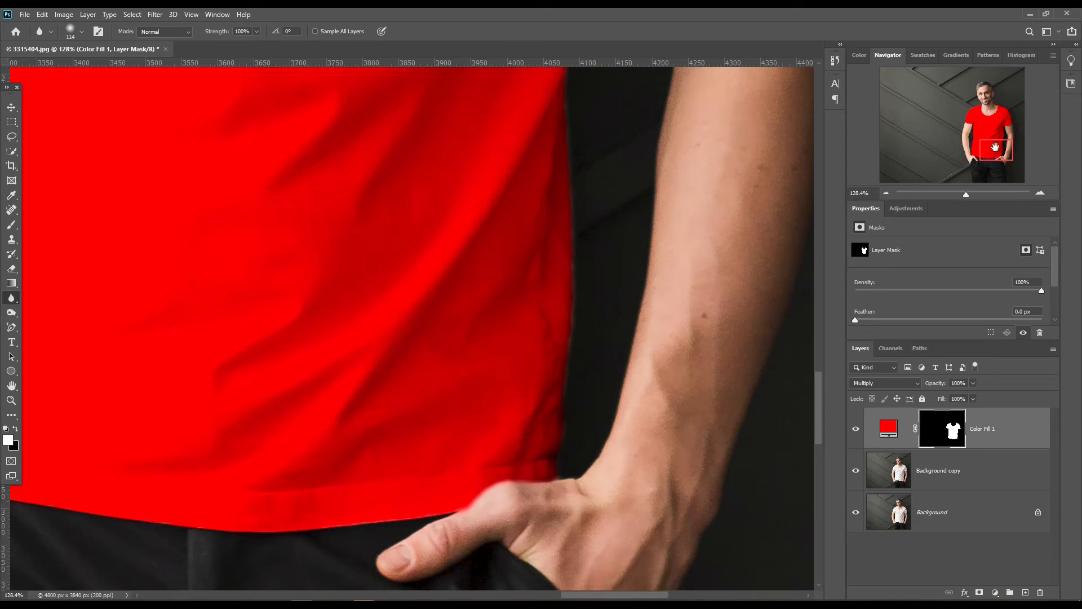
Step: Blur the mask edge along the shirt's bottom hem above the trousers
drag(996, 150, 982, 151)
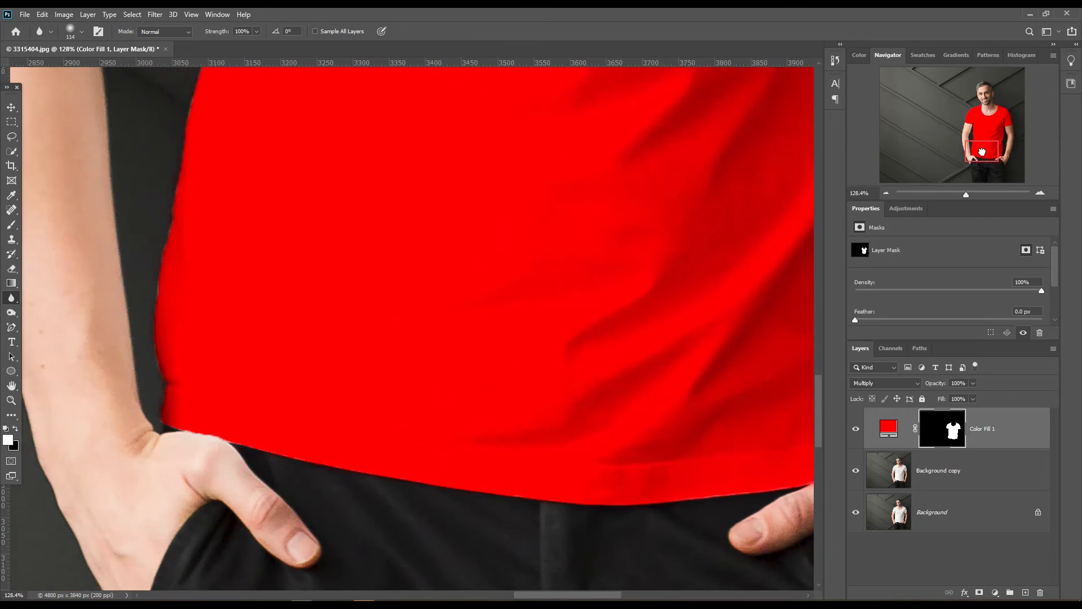
mouse_move(166, 421)
mouse_down()
mouse_move(388, 466)
mouse_move(244, 430)
mouse_up()
mouse_move(369, 464)
mouse_down()
mouse_move(644, 508)
mouse_move(414, 483)
mouse_up()
Step: Blur the mask edge up the shirt's opposite side from the hem to the armpit and along that sleeve's lower hem
drag(162, 406, 143, 390)
drag(203, 152, 169, 309)
drag(190, 77, 158, 321)
mouse_move(196, 115)
mouse_down()
mouse_move(201, 273)
mouse_move(207, 236)
mouse_up()
scroll(236, 235, up, 3)
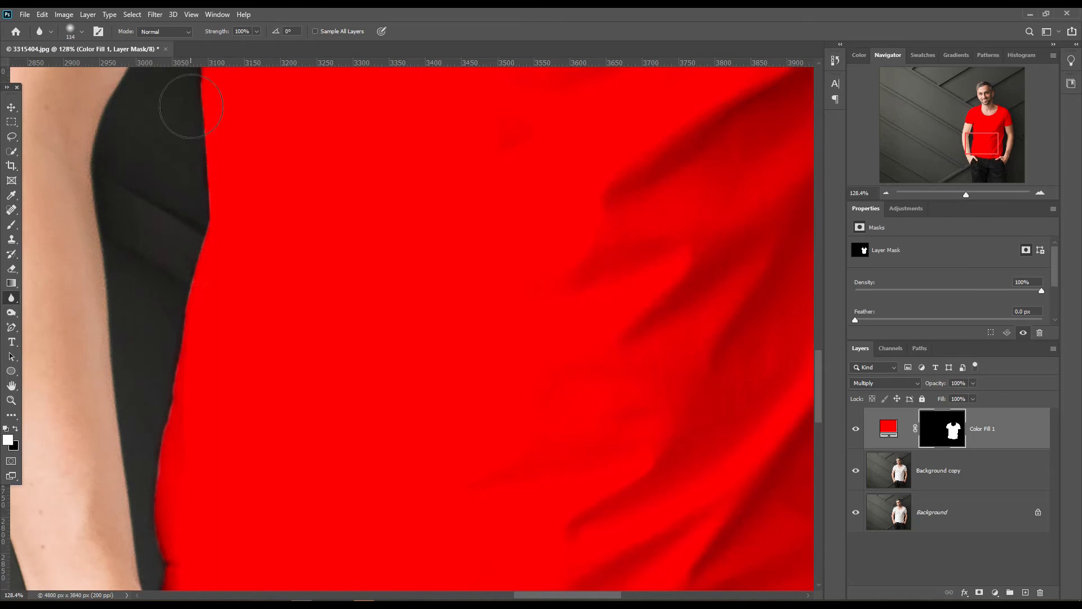
scroll(214, 291, up, 2)
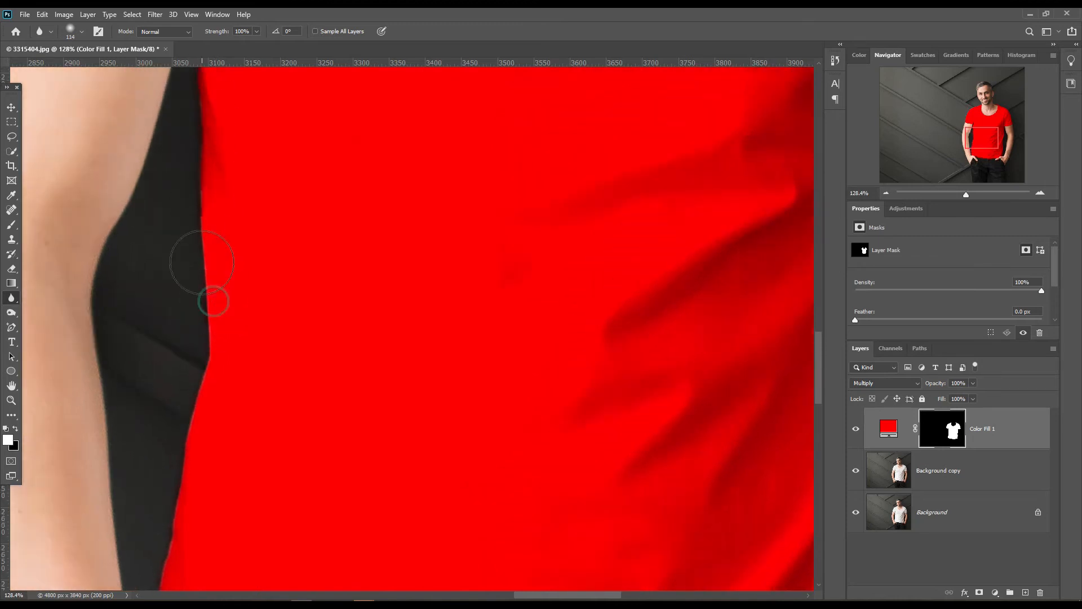
scroll(313, 333, up, 3)
scroll(324, 341, up, 1)
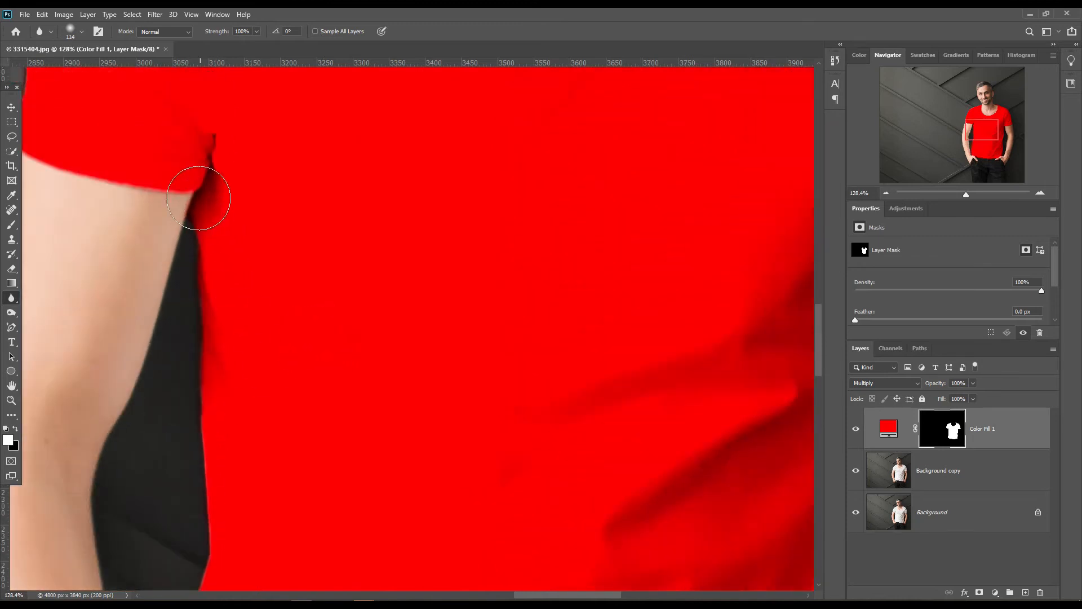
mouse_move(182, 179)
mouse_down()
mouse_move(61, 191)
mouse_move(76, 184)
mouse_up()
Step: Draw a white rectangle shape about 1612 × 1896 px over the T-shirt, above the Color Fill 1 layer
click(891, 194)
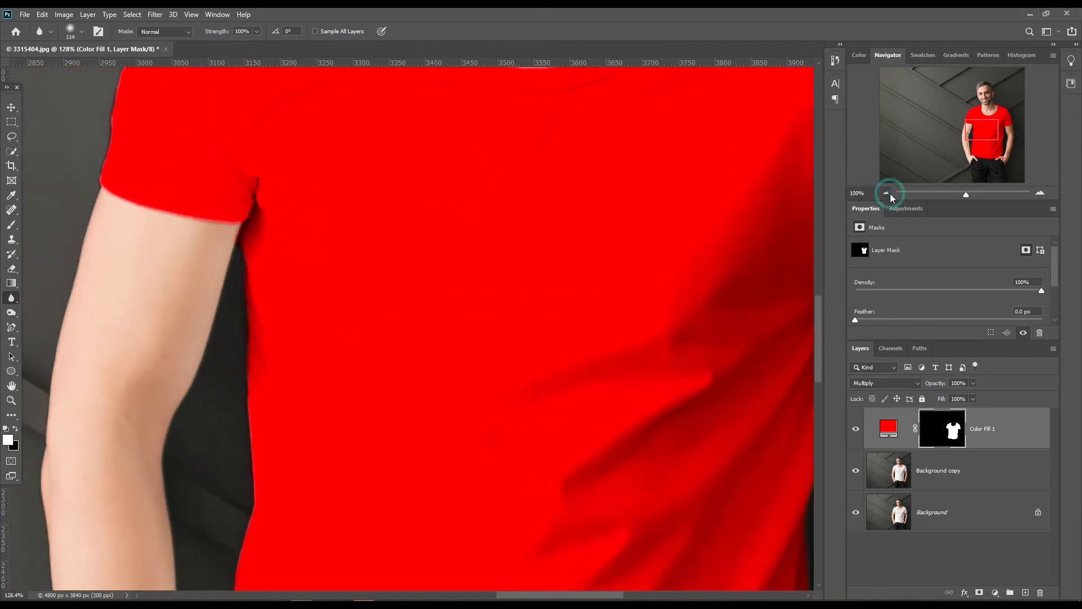
click(890, 194)
click(890, 193)
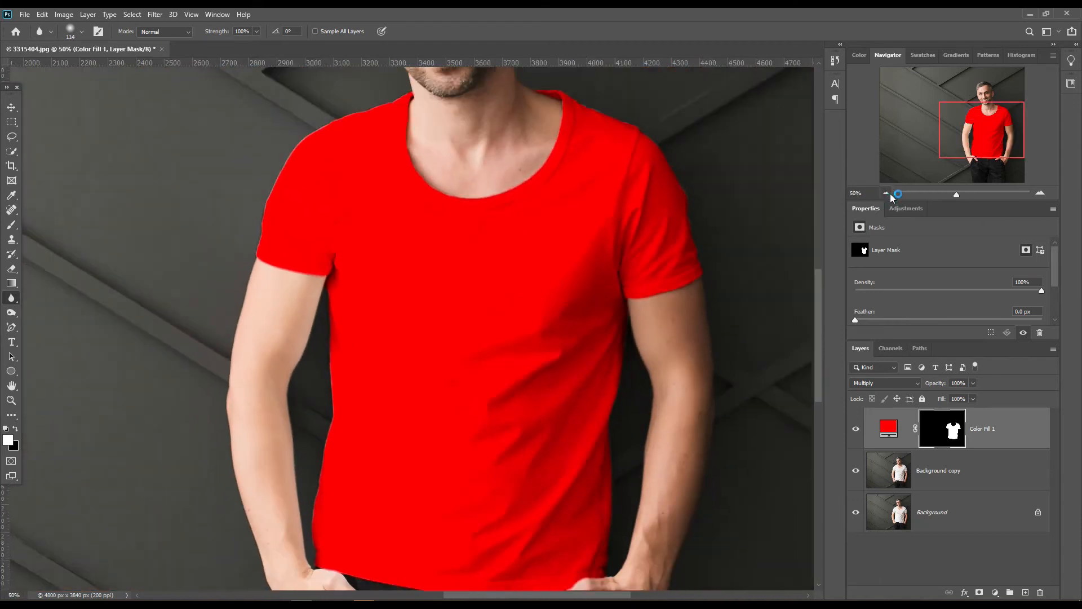
click(890, 193)
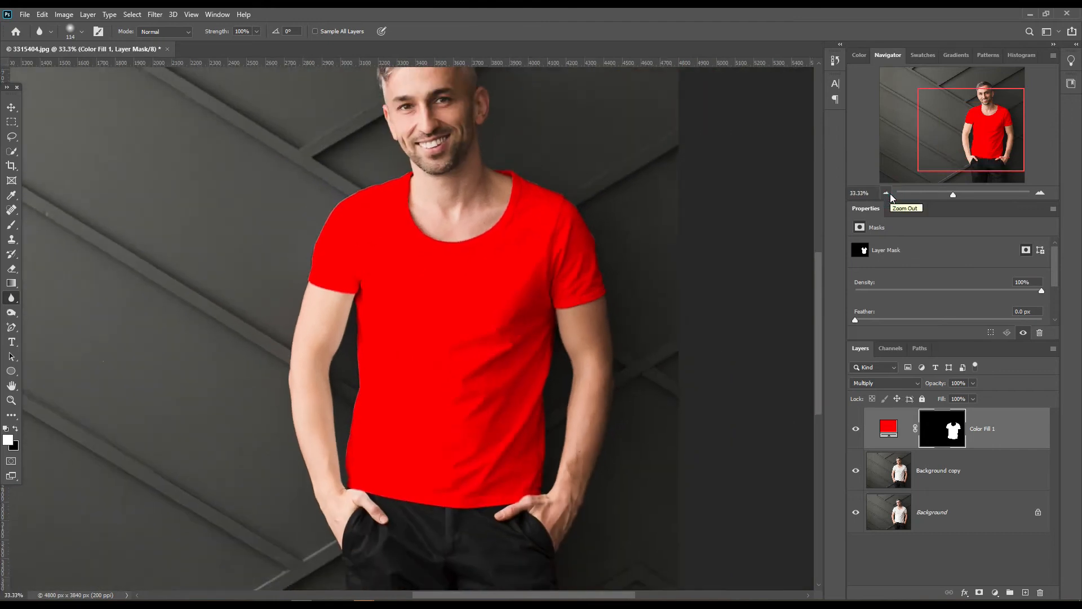
click(890, 194)
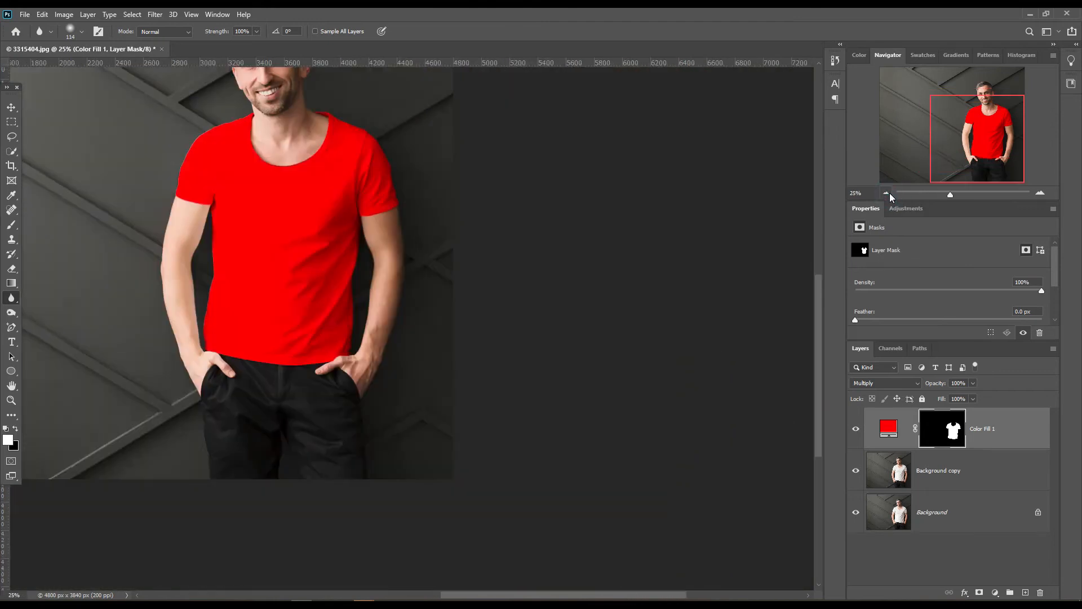
drag(991, 163, 979, 147)
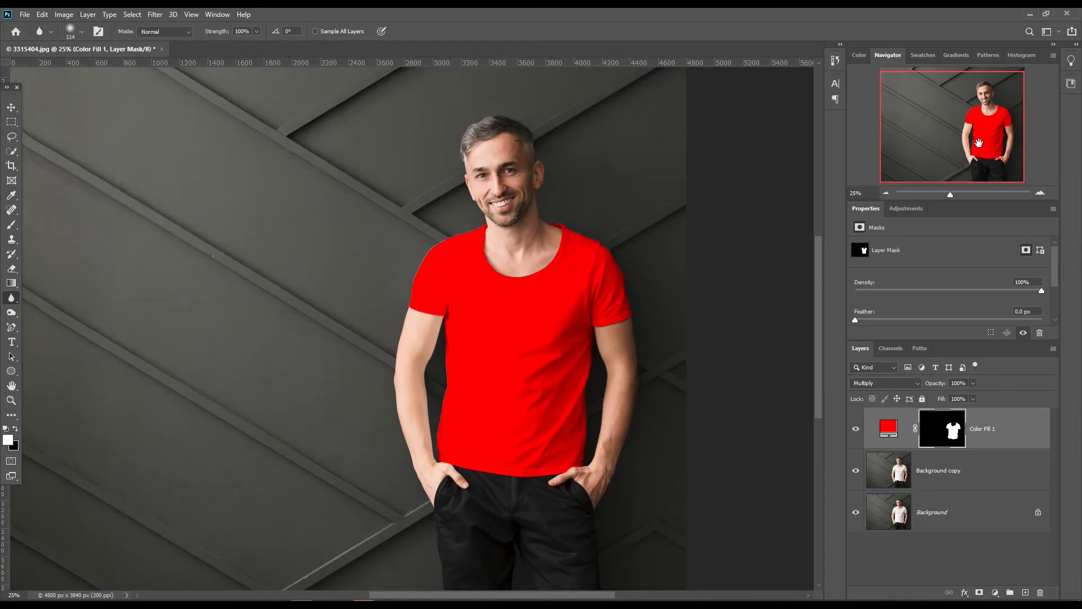
click(1009, 435)
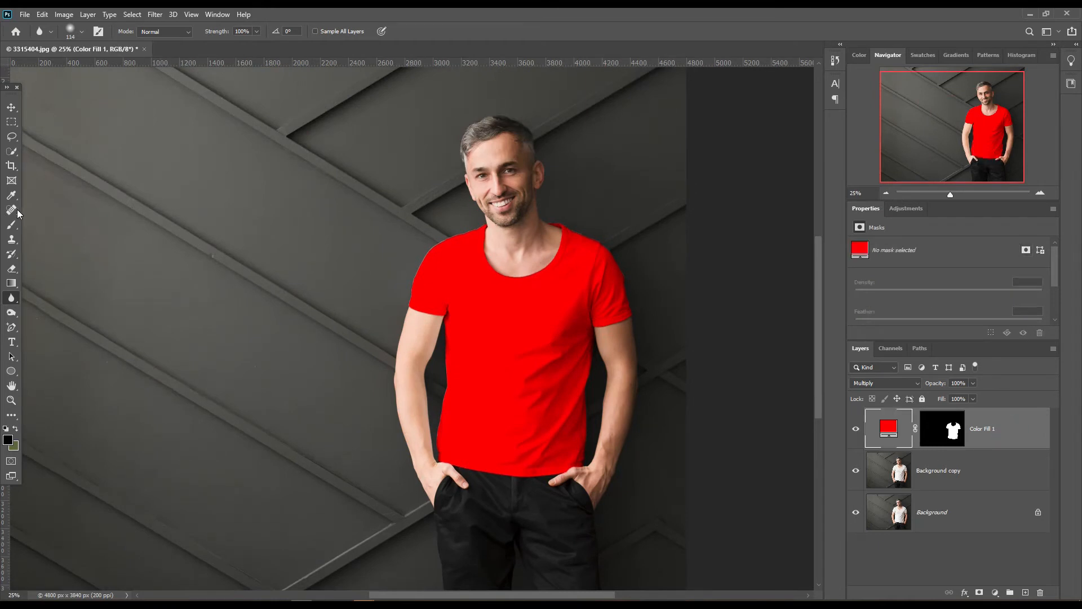
click(11, 372)
click(50, 372)
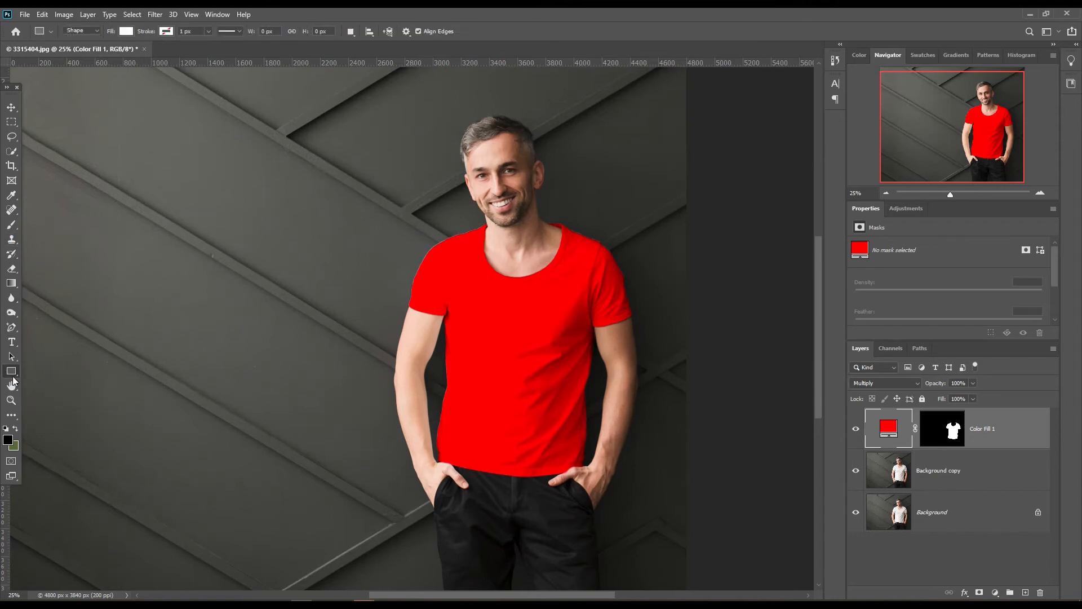
drag(416, 216, 643, 483)
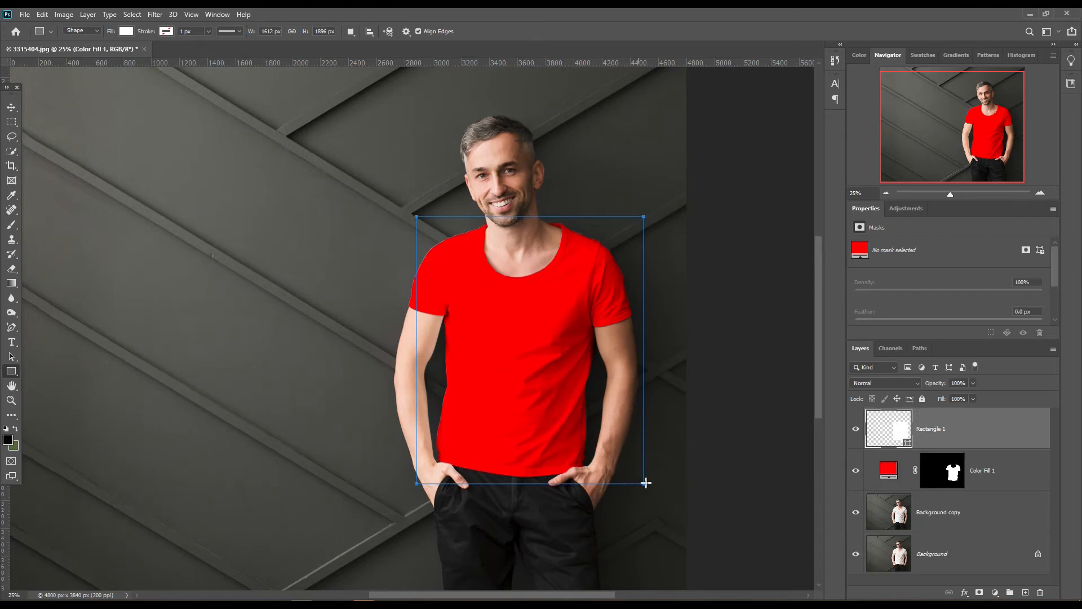
Step: Convert the rectangle layer to a smart object and shift it to cover both sleeves, checking coverage at reduced opacity before restoring 100%
right_click(989, 431)
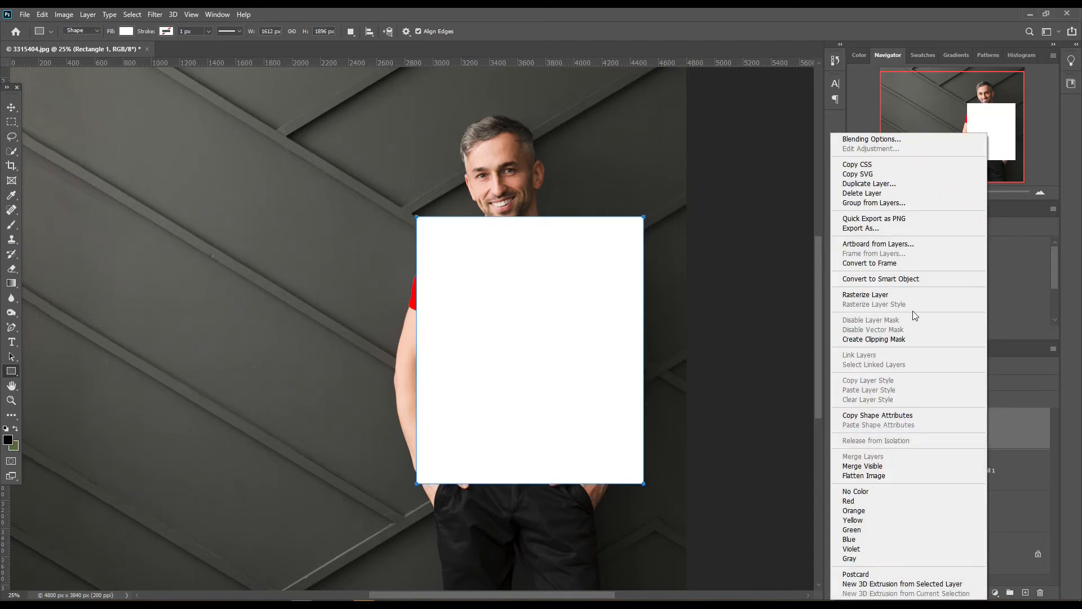
click(906, 278)
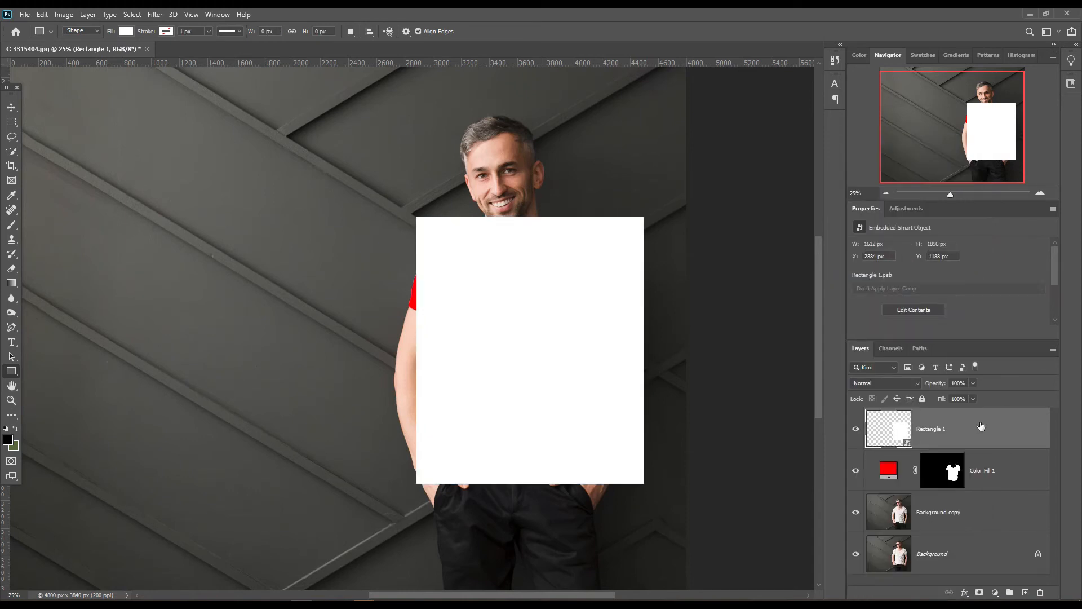
click(11, 107)
drag(510, 284, 497, 287)
drag(938, 383, 927, 384)
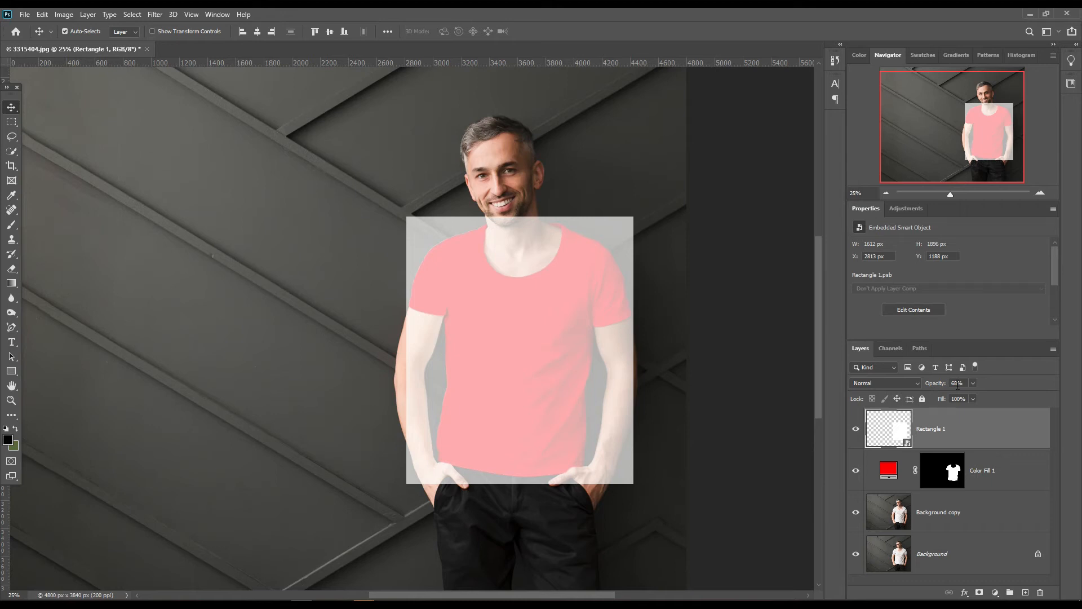
drag(934, 384, 1079, 391)
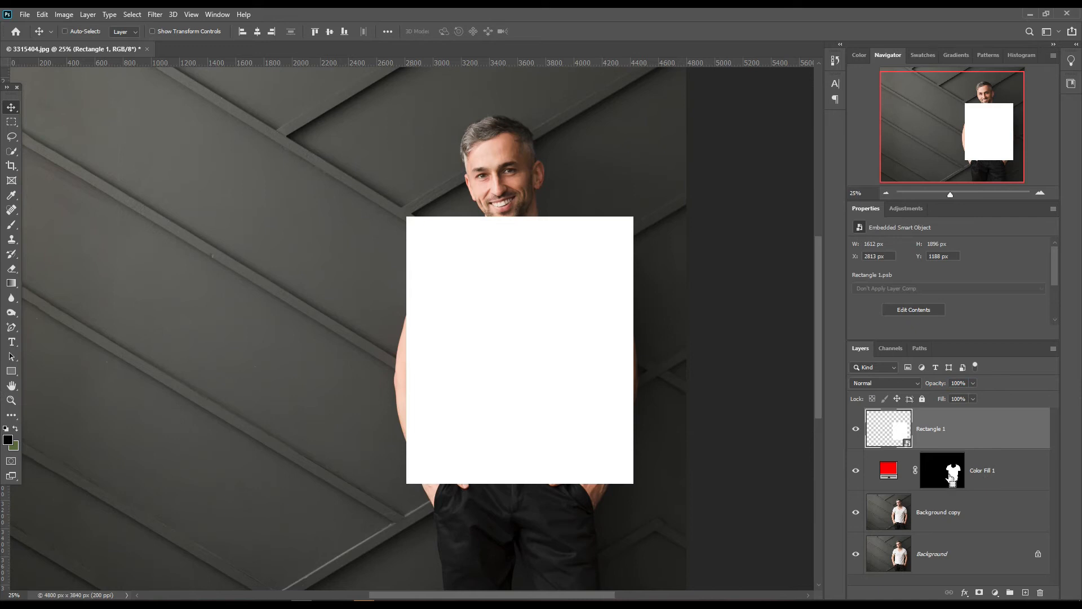
Step: Load the shirt selection from the Color Fill 1 mask and add it as a layer mask on Rectangle 1
ctrl+click(952, 474)
click(981, 434)
click(979, 593)
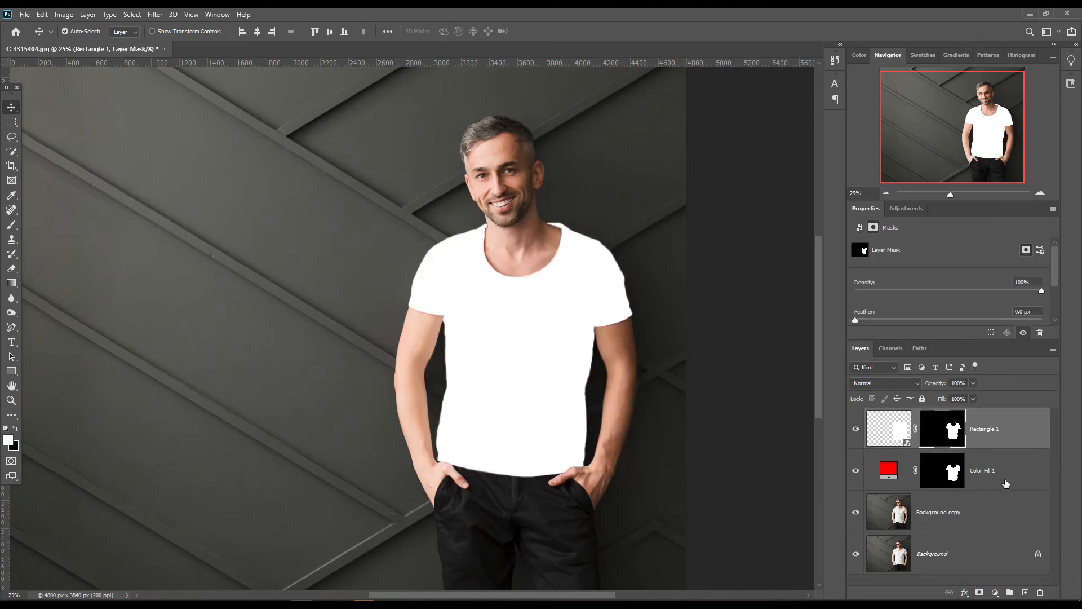
Step: Hide the Color Fill 1 layer and delete it
click(856, 472)
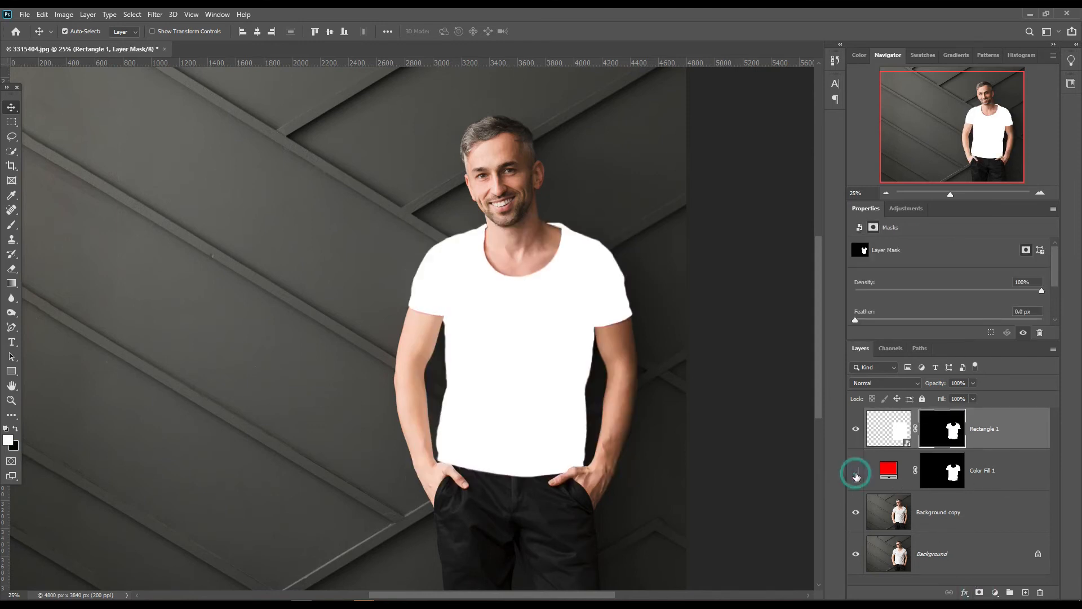
click(1013, 484)
drag(1011, 467, 1040, 592)
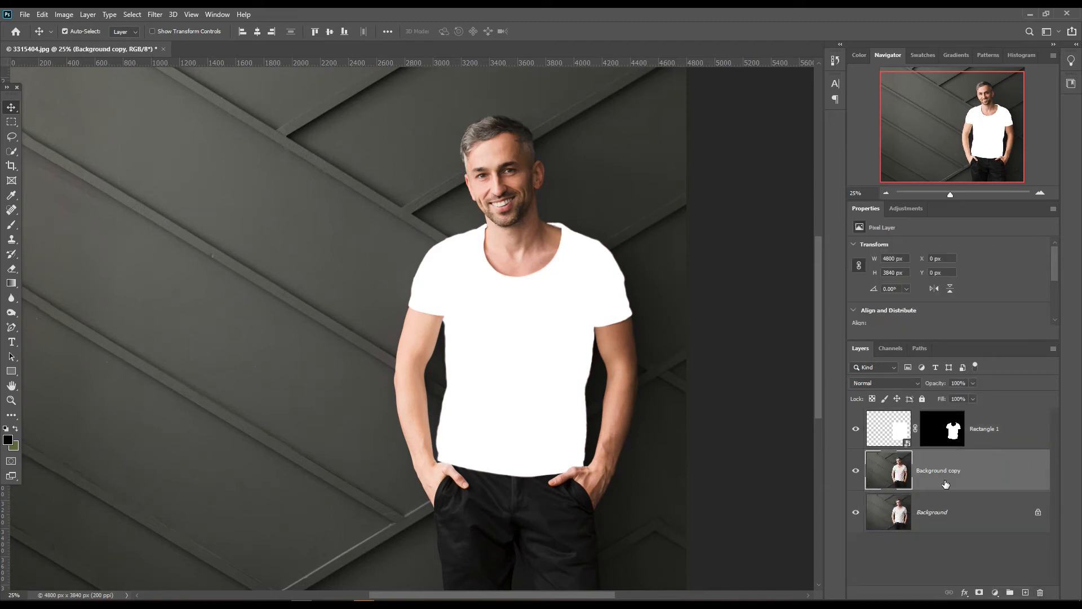
Step: Copy the shirt area of Background copy to a new layer using the Rectangle 1 mask selection, and duplicate that layer
ctrl+click(952, 434)
key(ctrl+j)
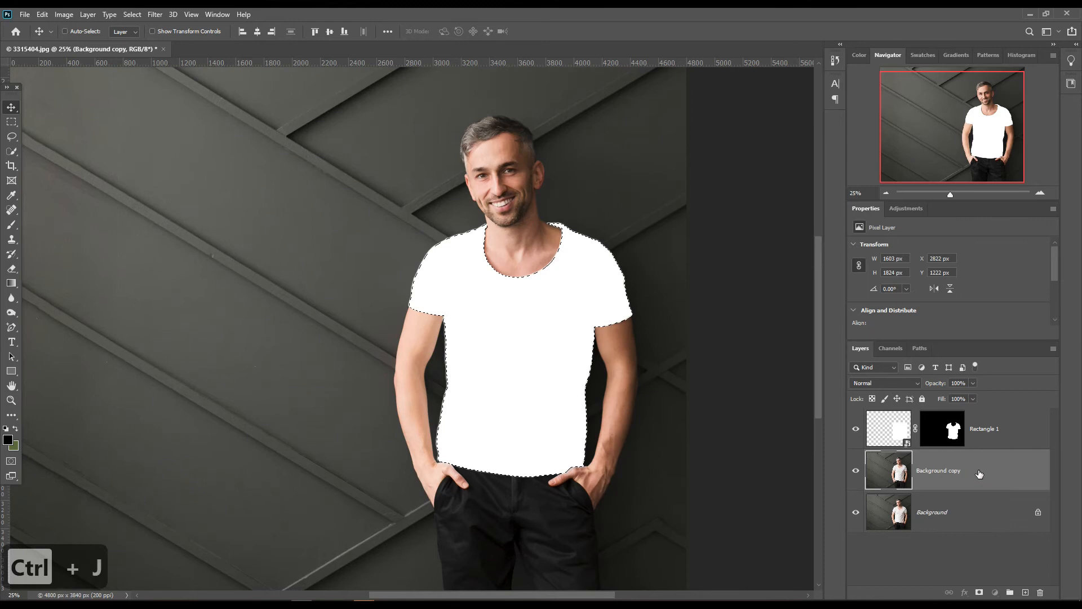
key(ctrl+j)
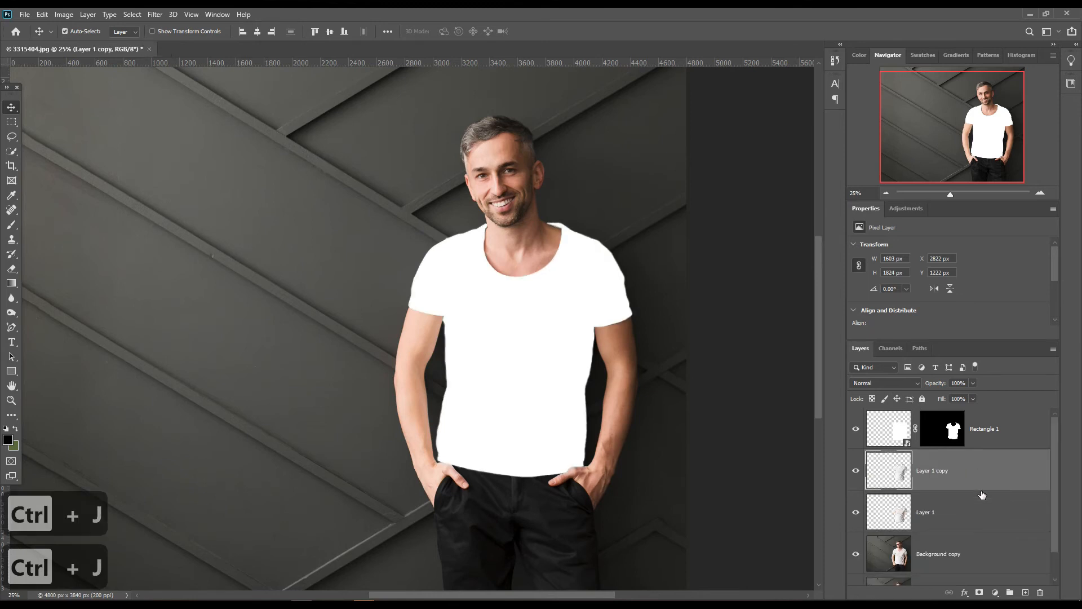
Step: Open the Rectangle 1 smart object's contents and change the rectangle's fill to yellow f6e200
click(904, 442)
double_click(898, 440)
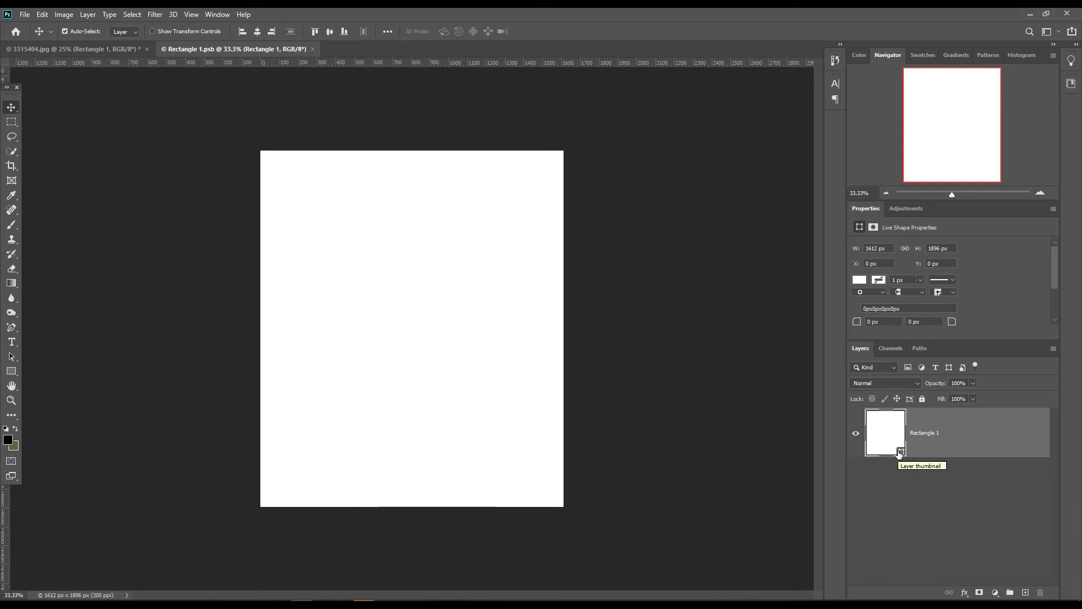
click(899, 452)
double_click(899, 453)
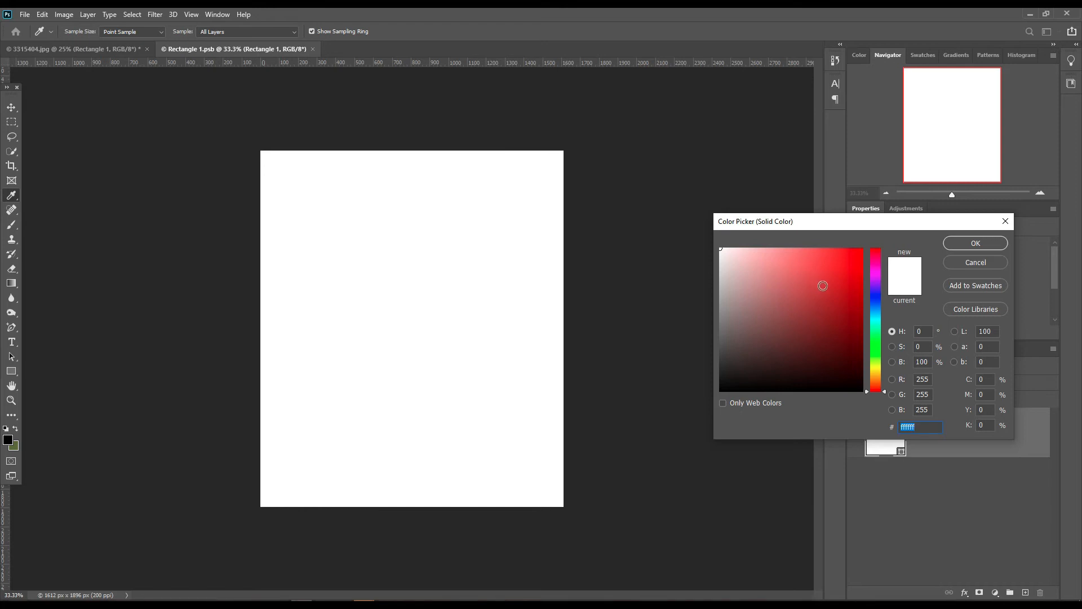
click(827, 289)
click(837, 292)
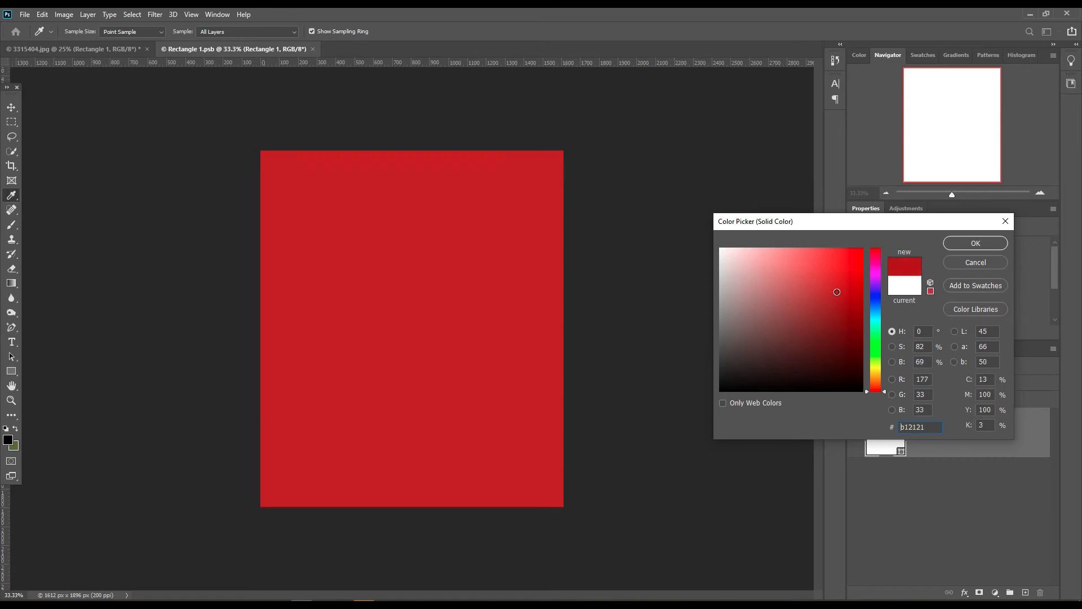
mouse_move(844, 297)
mouse_down()
mouse_move(862, 272)
mouse_move(862, 283)
mouse_up()
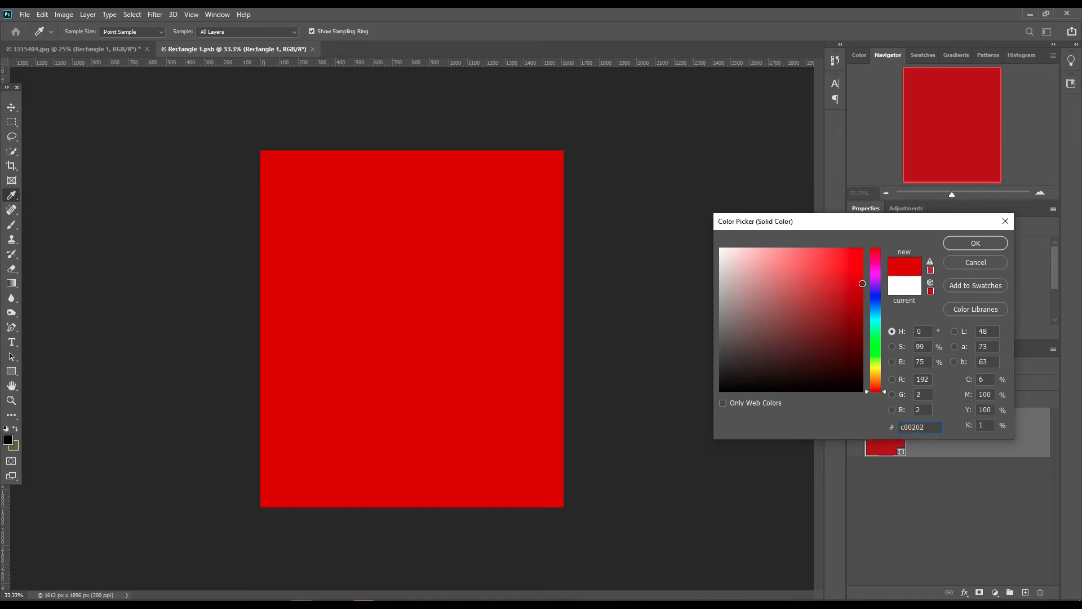
drag(877, 350, 877, 371)
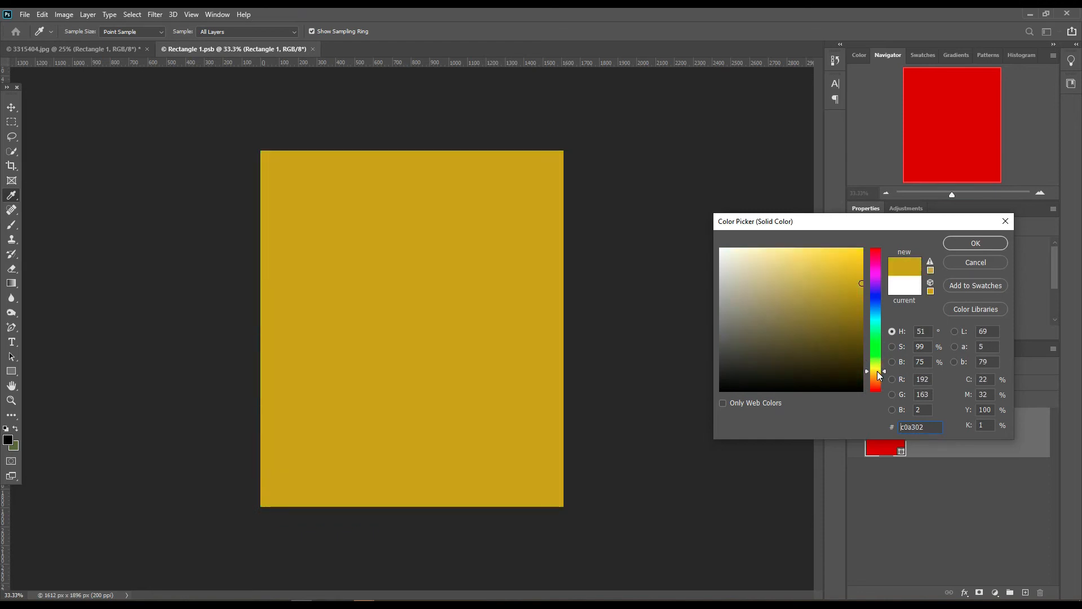
drag(861, 283, 865, 252)
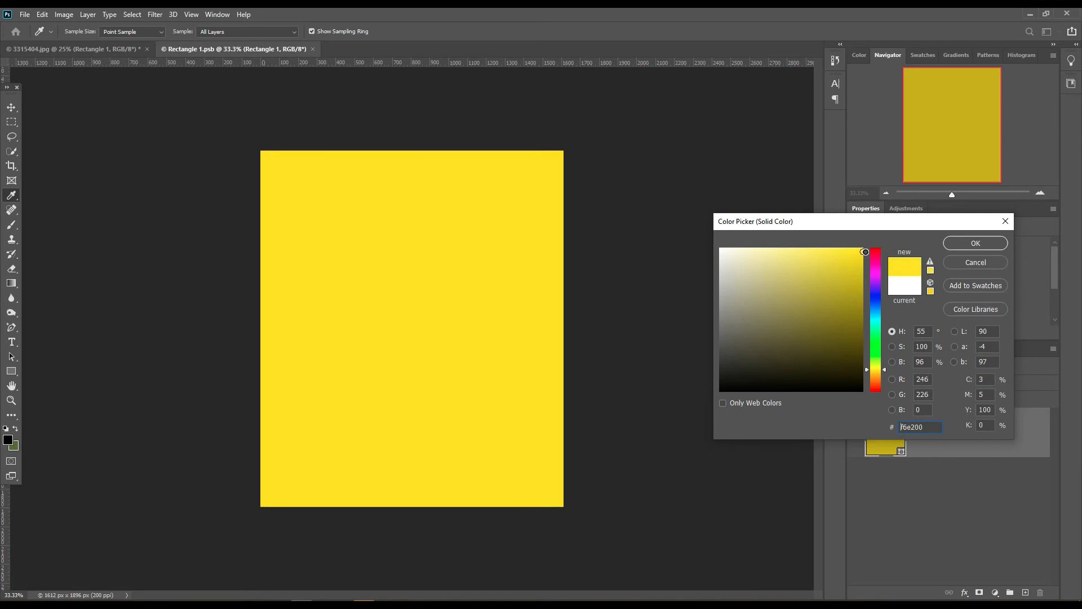
click(965, 242)
Step: Save the smart object's contents and return to the photo document 3315404.jpg
click(25, 15)
click(35, 141)
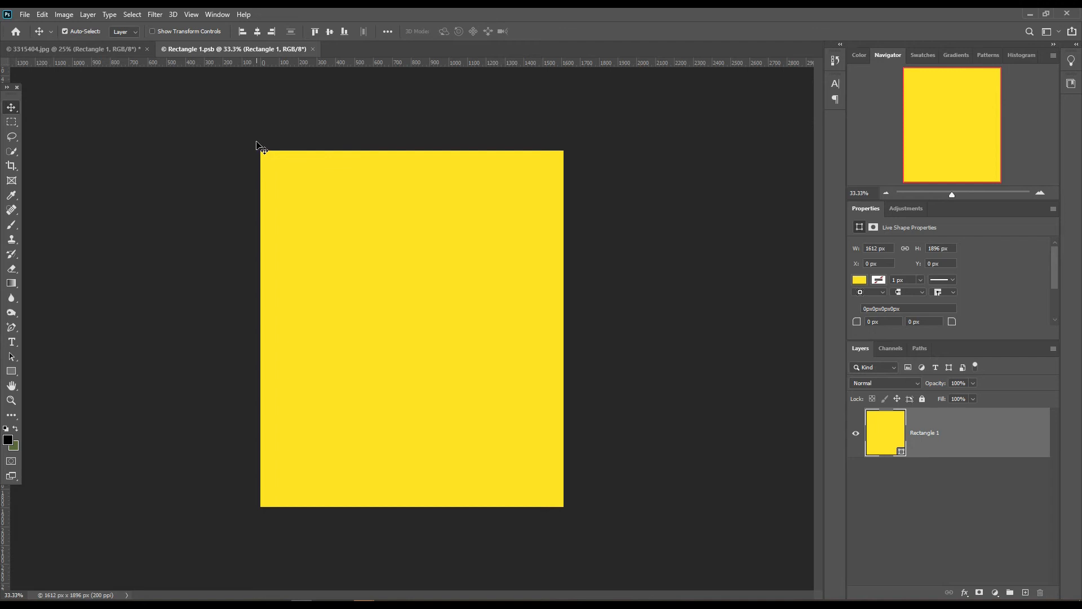
click(107, 49)
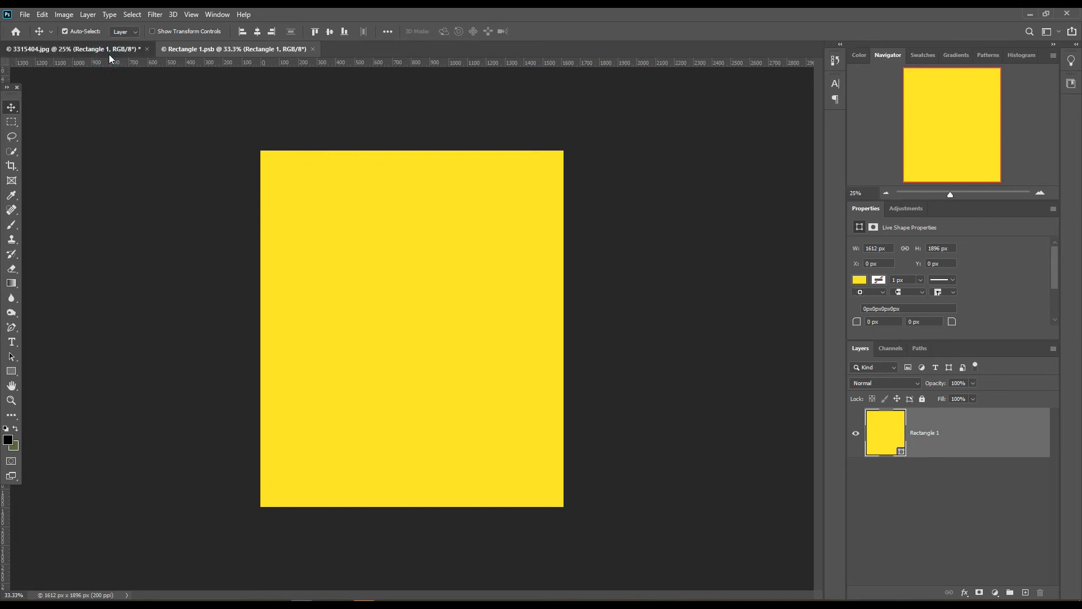
Step: Move Layer 1 copy above Rectangle 1 and set its blend mode to Linear Burn
drag(983, 469, 992, 426)
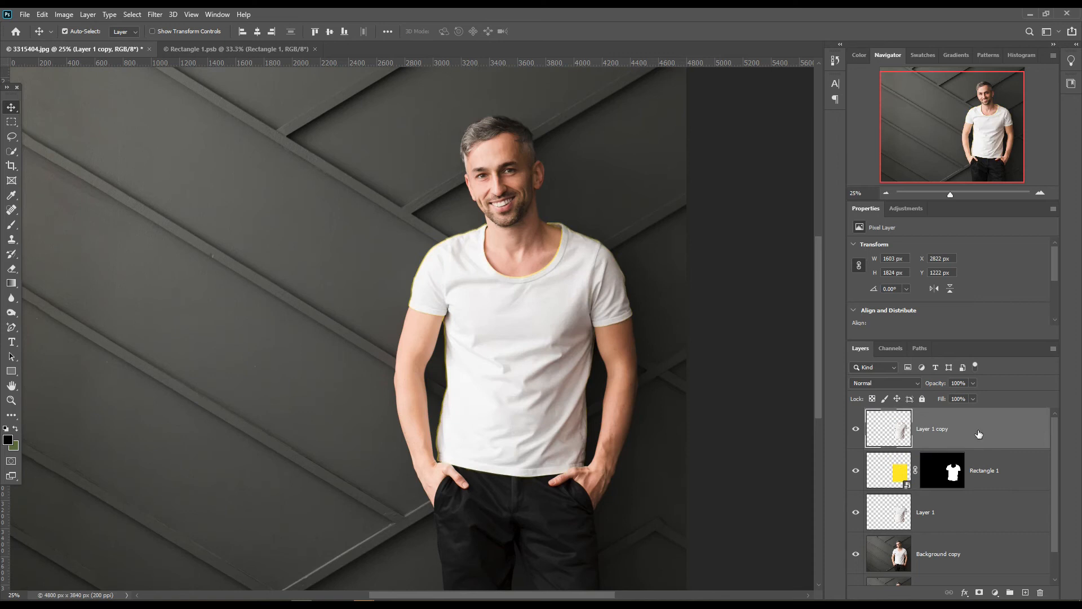
click(904, 383)
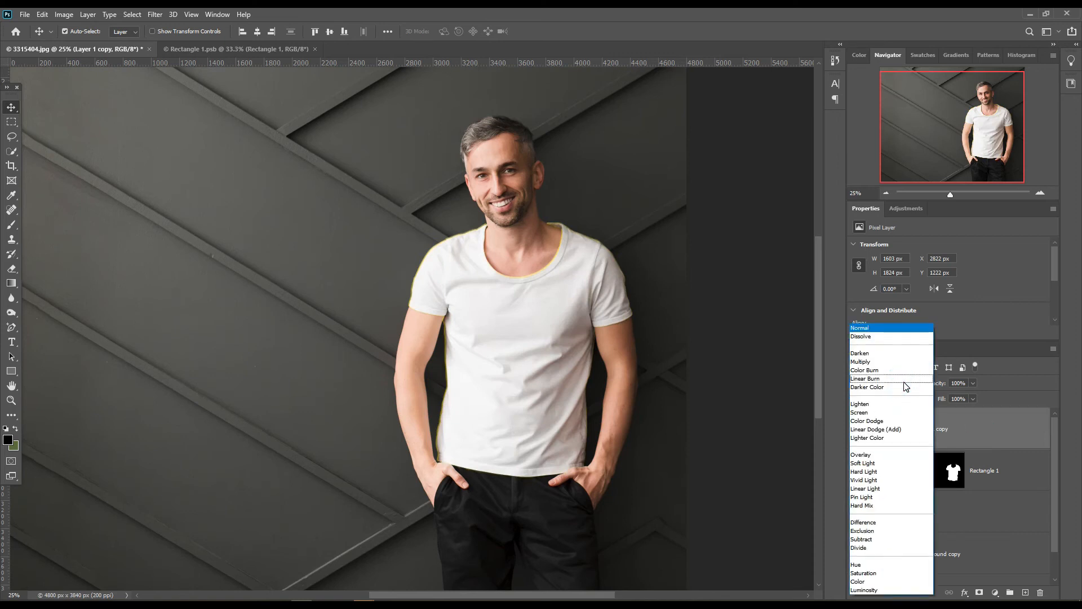
click(884, 380)
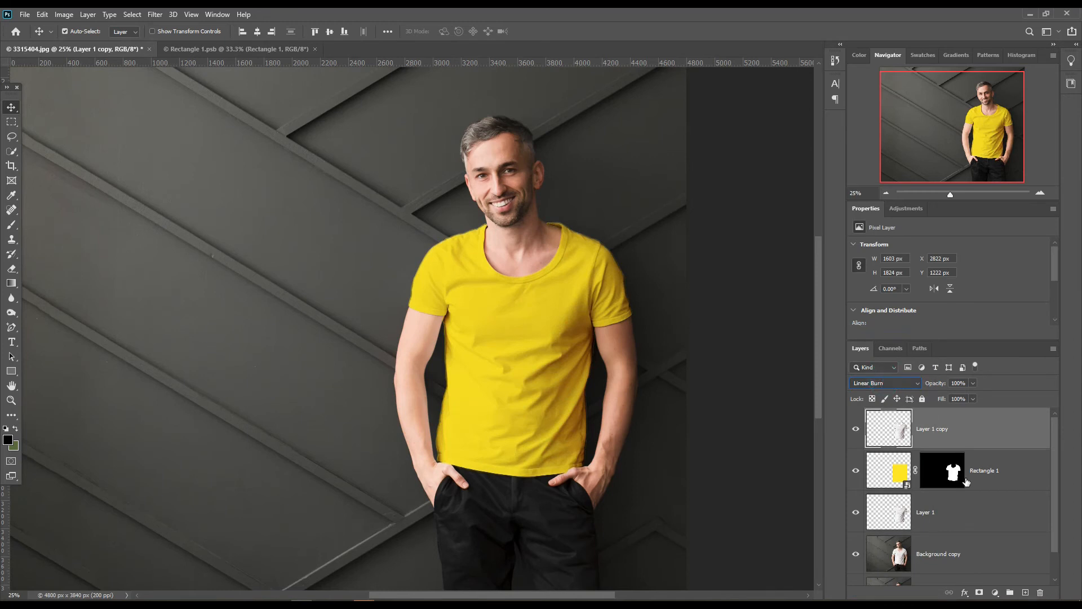
Step: Move Layer 1 to the top of the layer stack and set its blend mode to Screen
click(976, 523)
drag(975, 523, 966, 427)
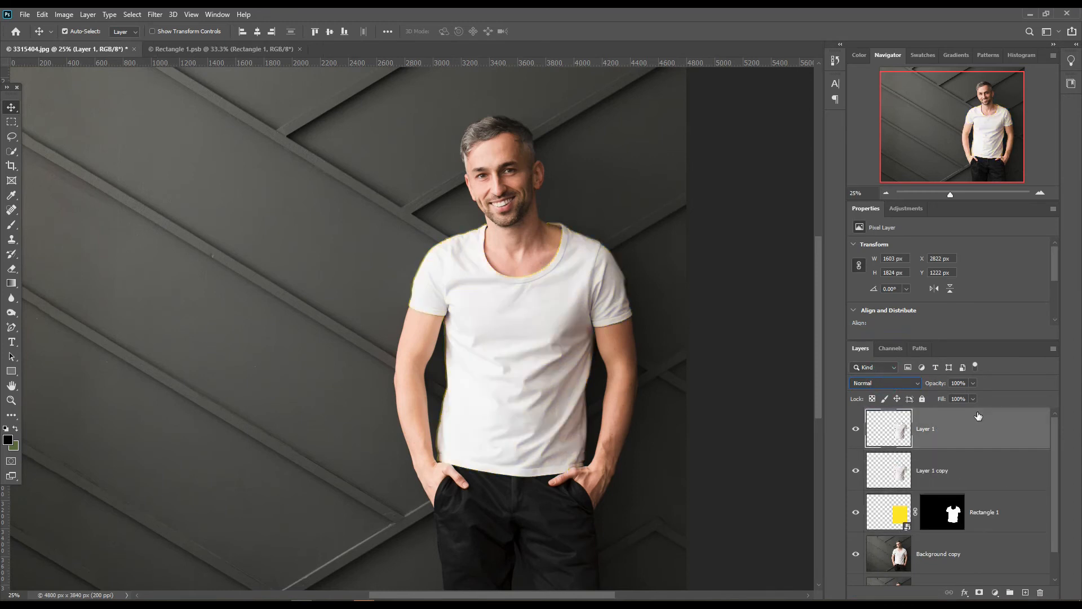
click(901, 384)
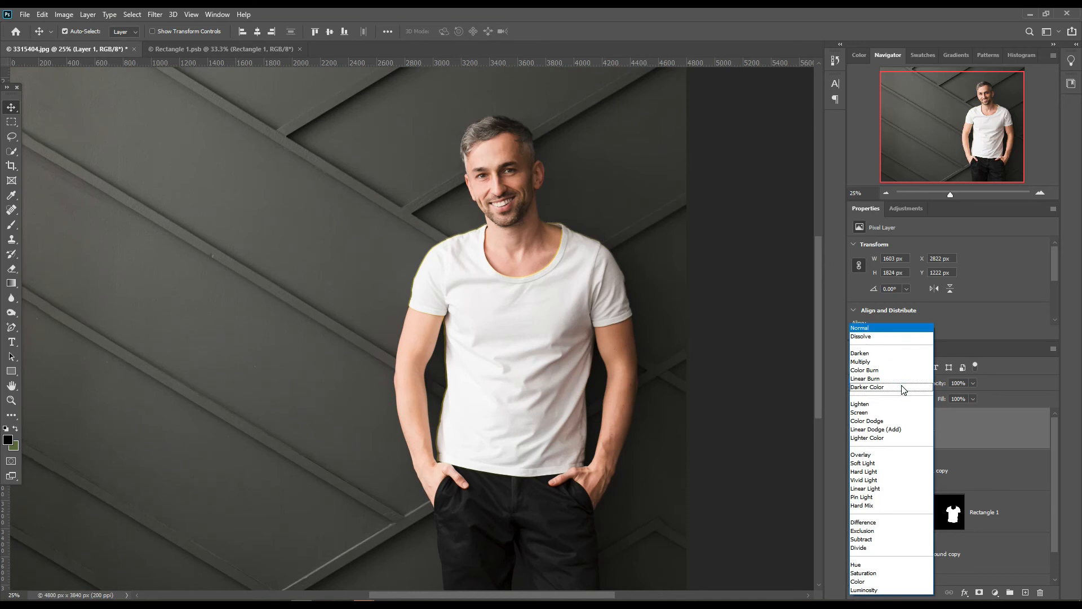
click(876, 414)
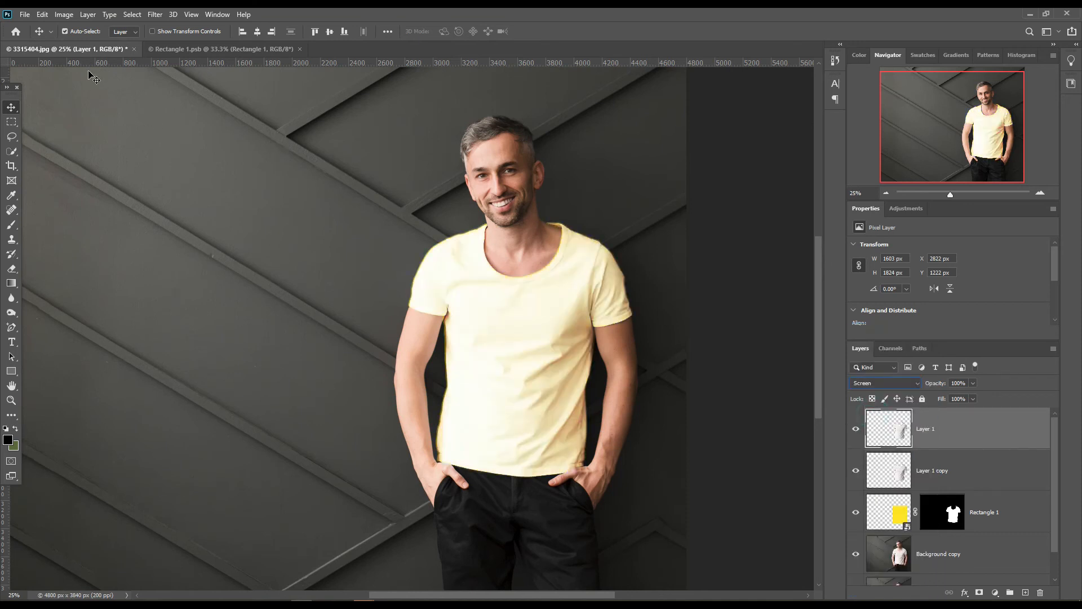
Step: Apply Levels to Layer 1 with the input black level at 206 and a reduced output white level to tone down the shirt highlights
click(63, 15)
mouse_move(82, 44)
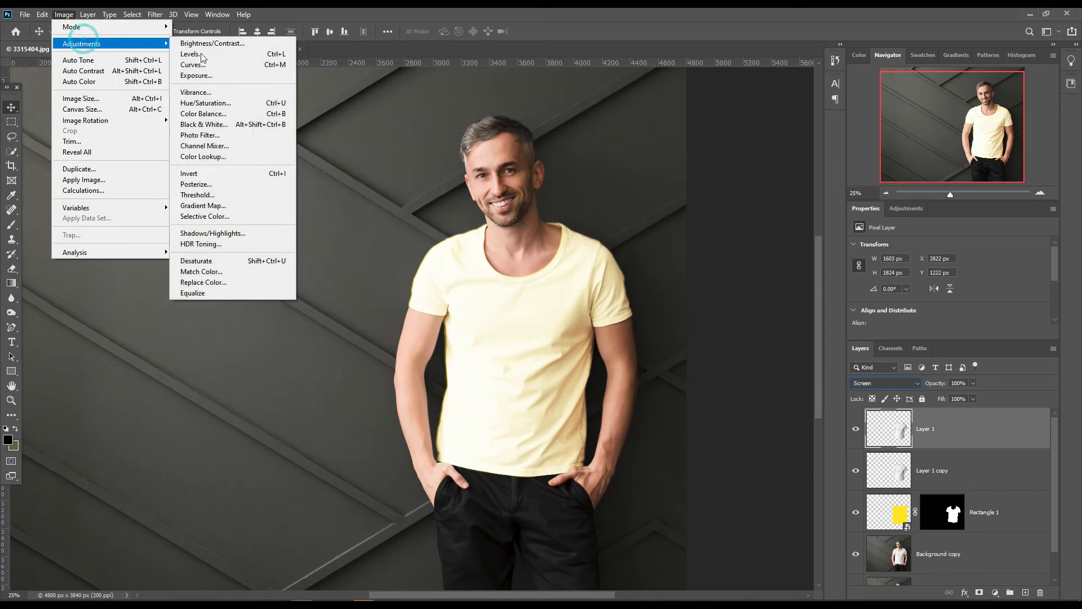
click(206, 54)
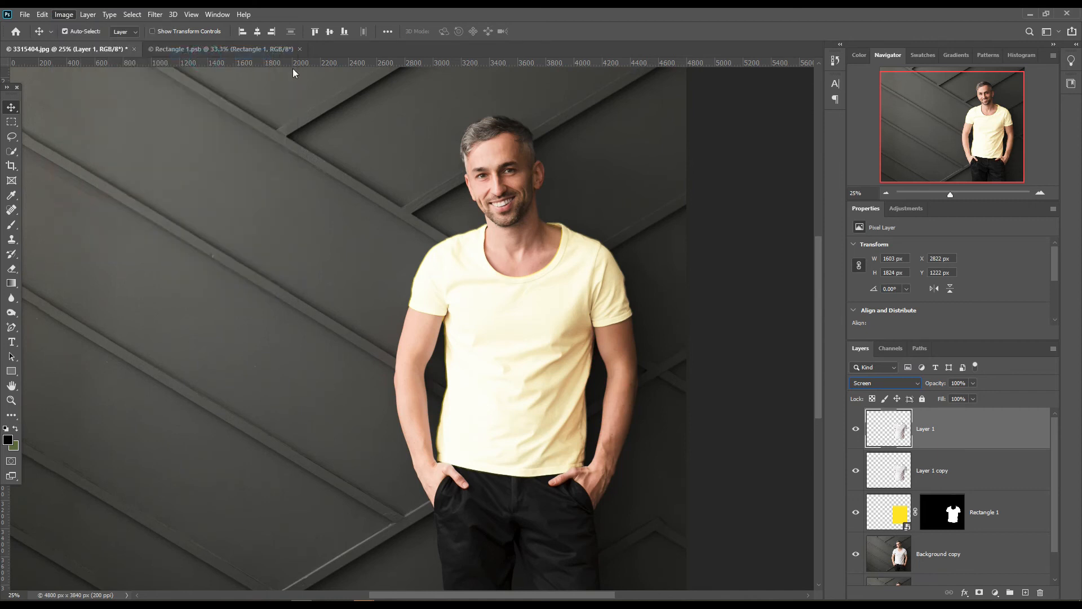
drag(789, 259, 911, 258)
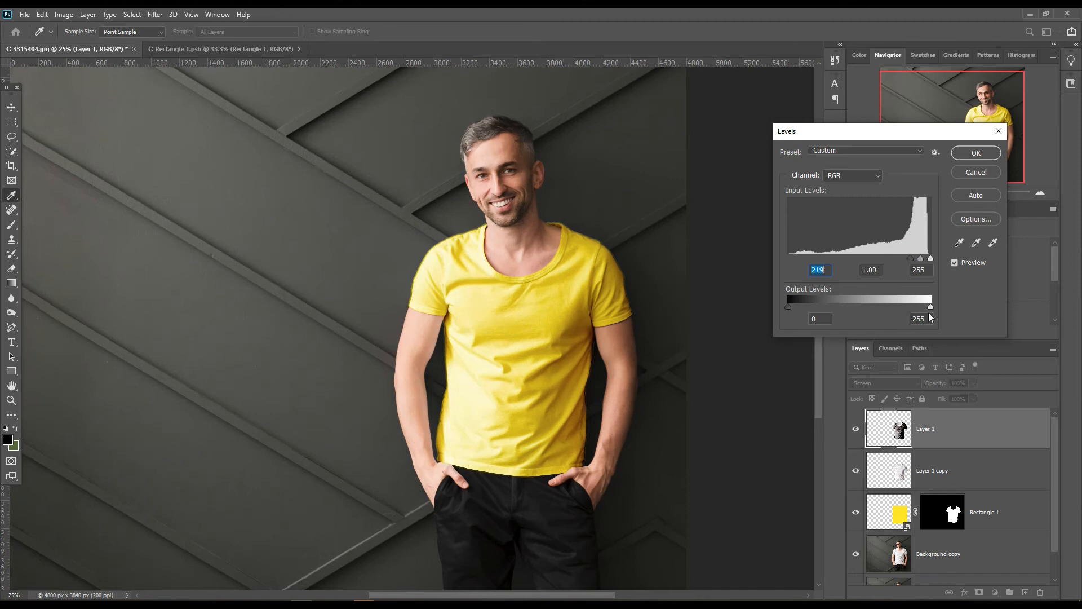
drag(930, 308, 926, 309)
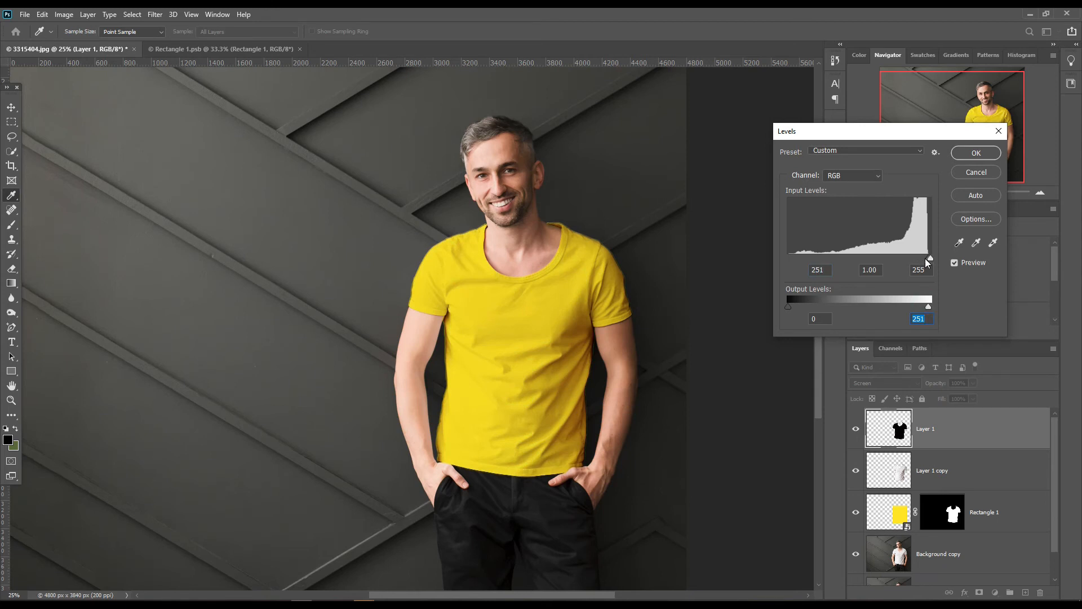
drag(928, 259, 904, 257)
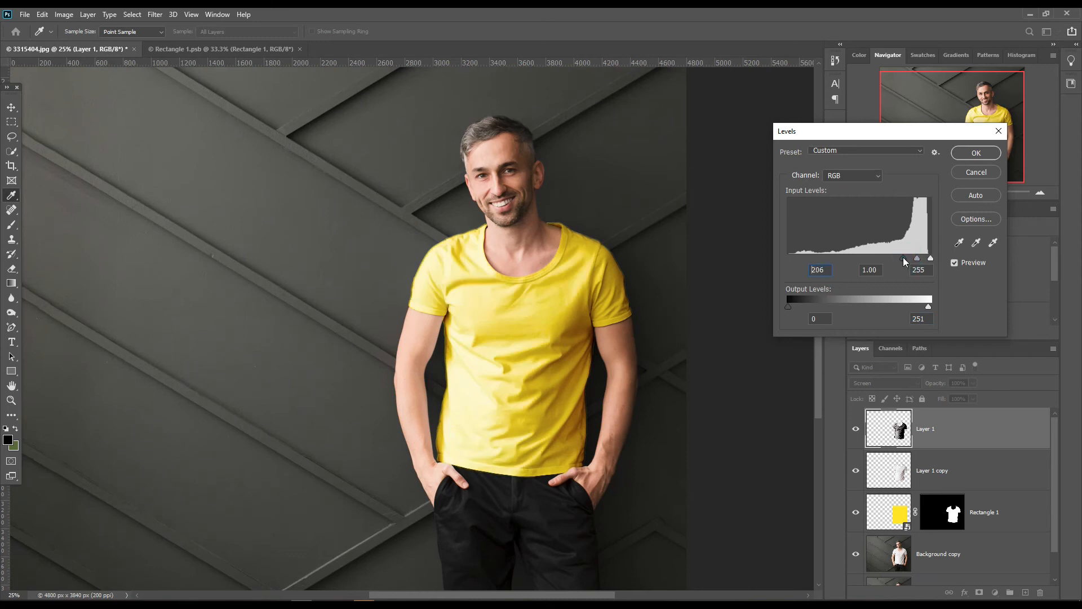
drag(929, 306, 892, 307)
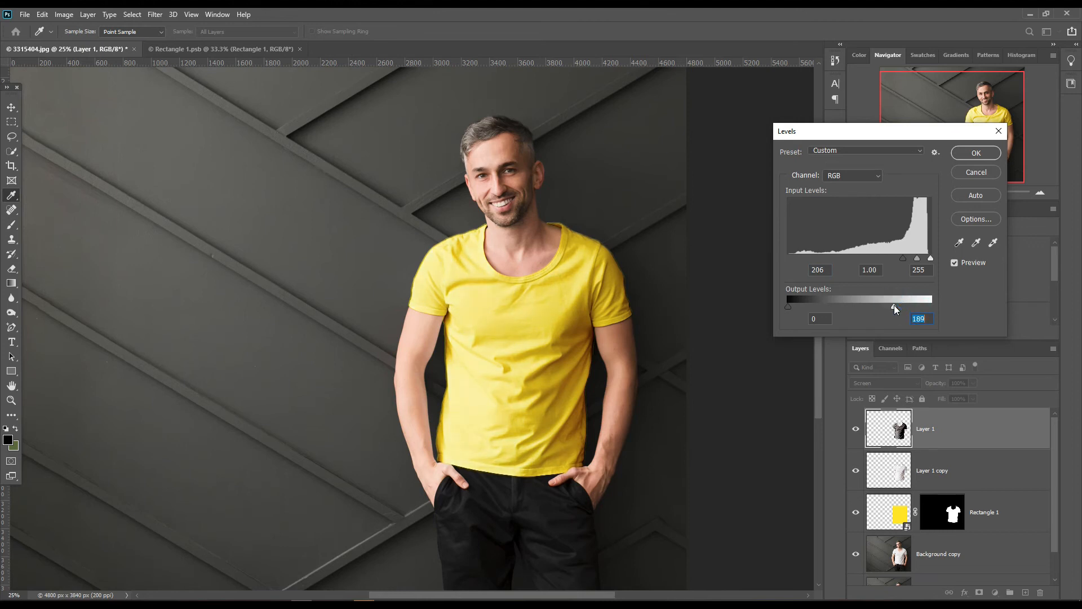
drag(907, 303, 908, 304)
click(974, 153)
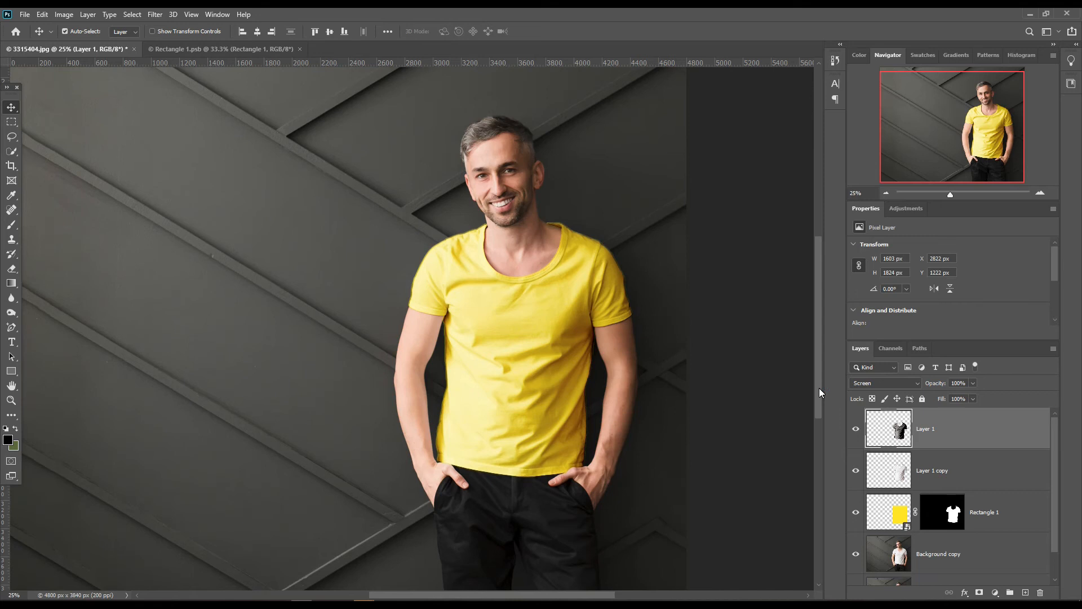
Step: Examine the yellow T-shirt's folds, neckline and edges up close, and look over the whole photo
key(ctrl+equal)
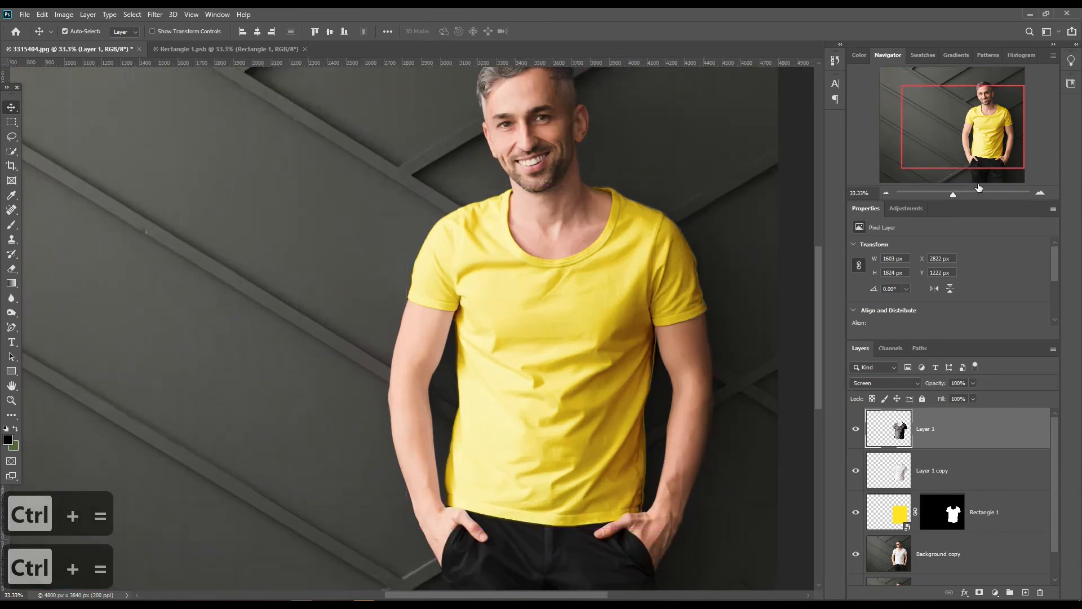
click(1041, 193)
click(1041, 193)
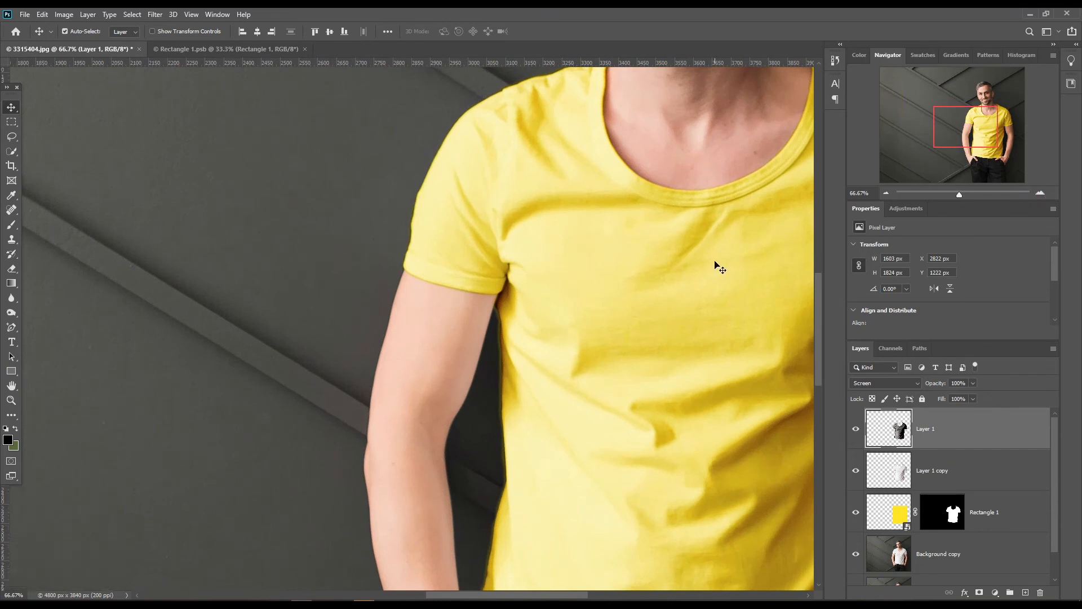
scroll(719, 265, up, 5)
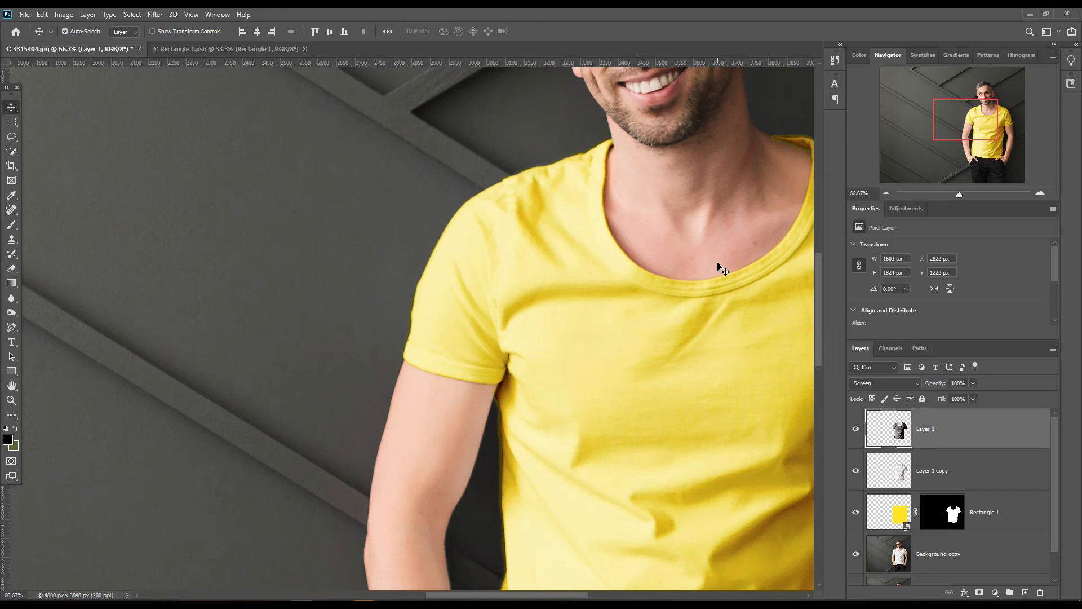
scroll(719, 265, down, 2)
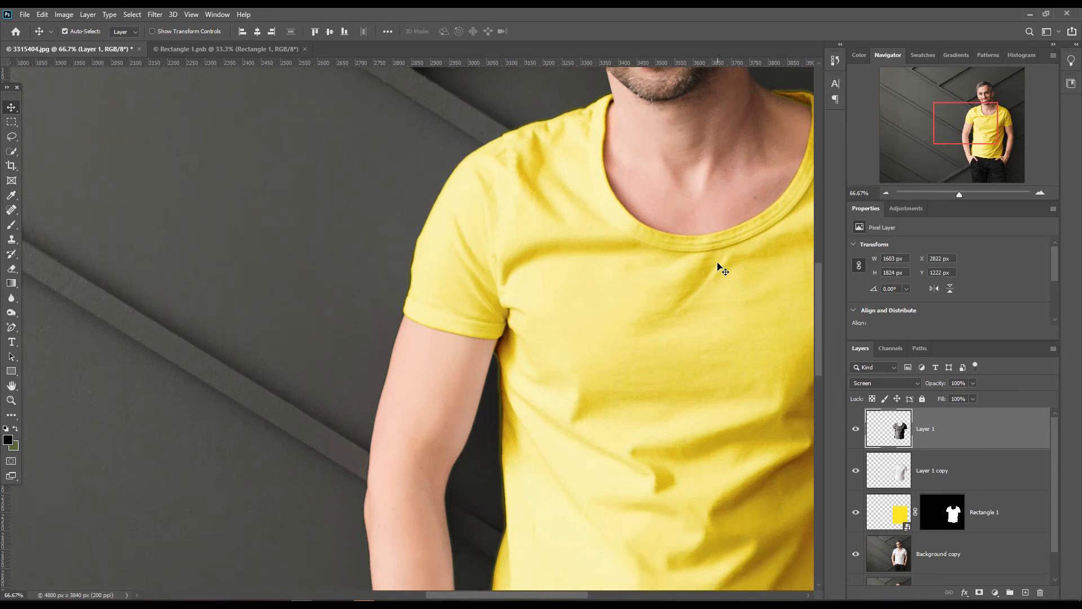
scroll(718, 263, down, 1)
click(887, 192)
click(888, 192)
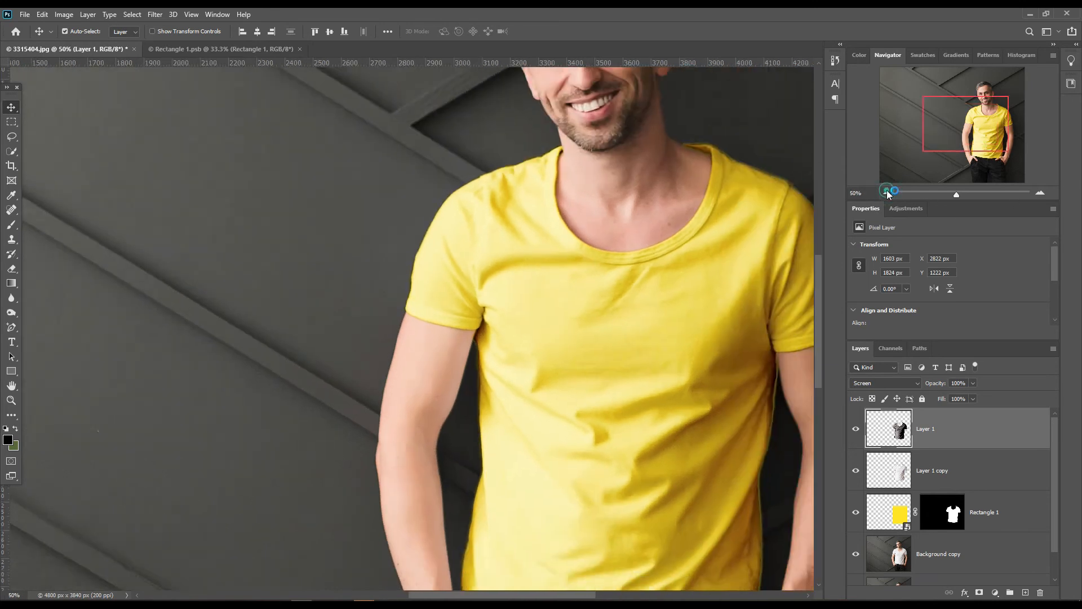
click(887, 192)
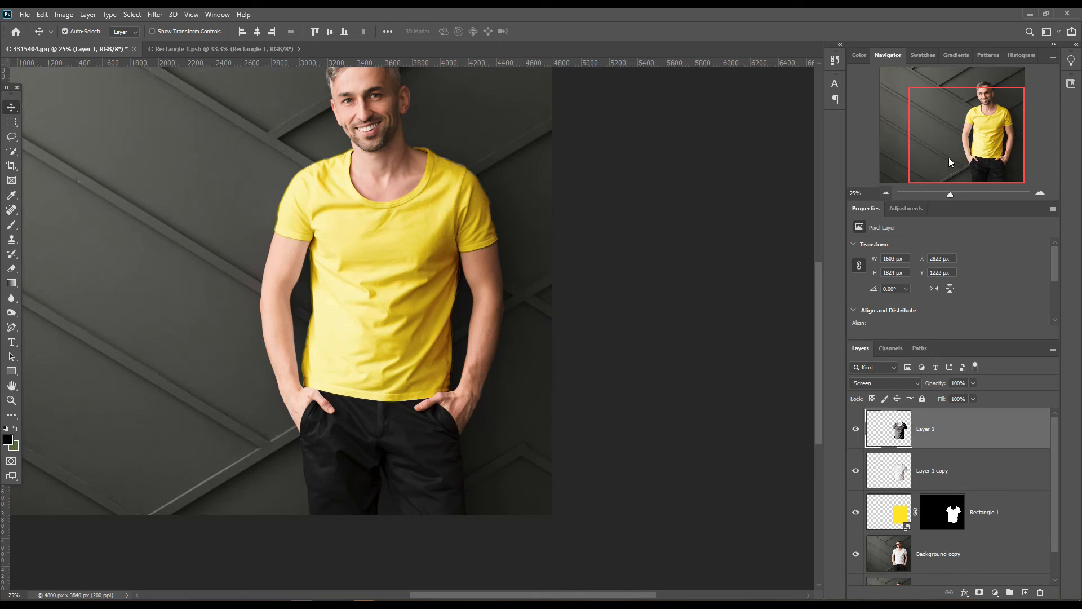
click(953, 154)
click(888, 192)
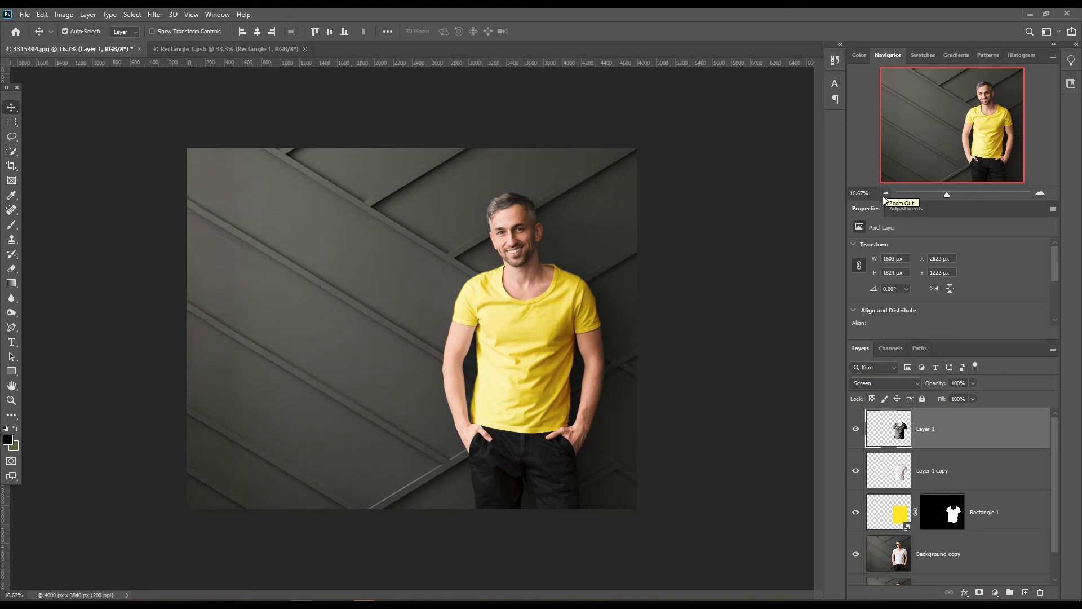
Step: Copy the owl artwork layer from 6.jpg into the Rectangle 1.psb document, accepting the color profile conversion
click(263, 49)
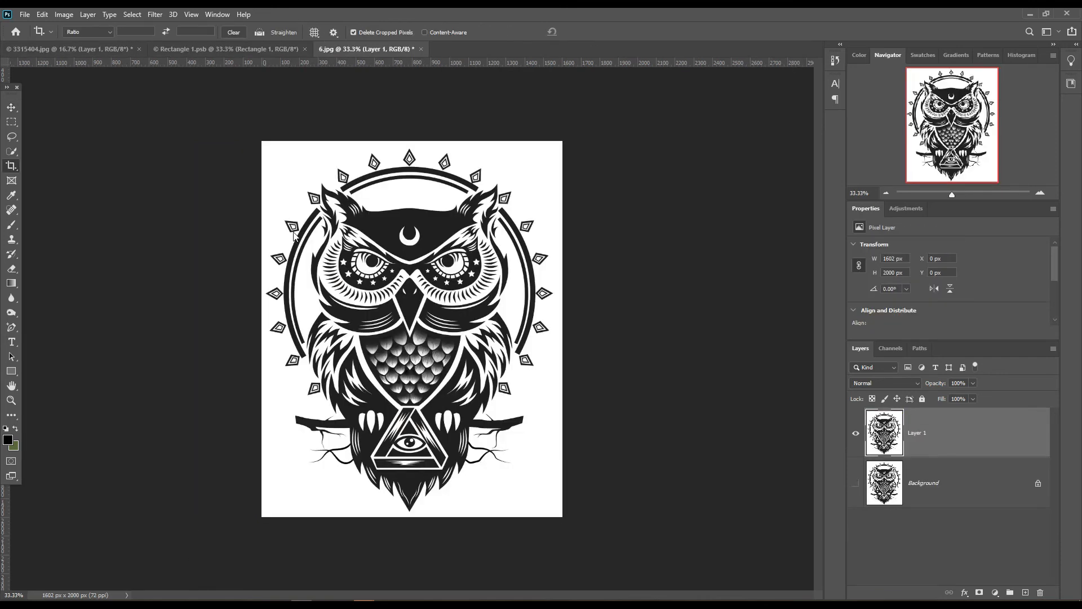
click(72, 119)
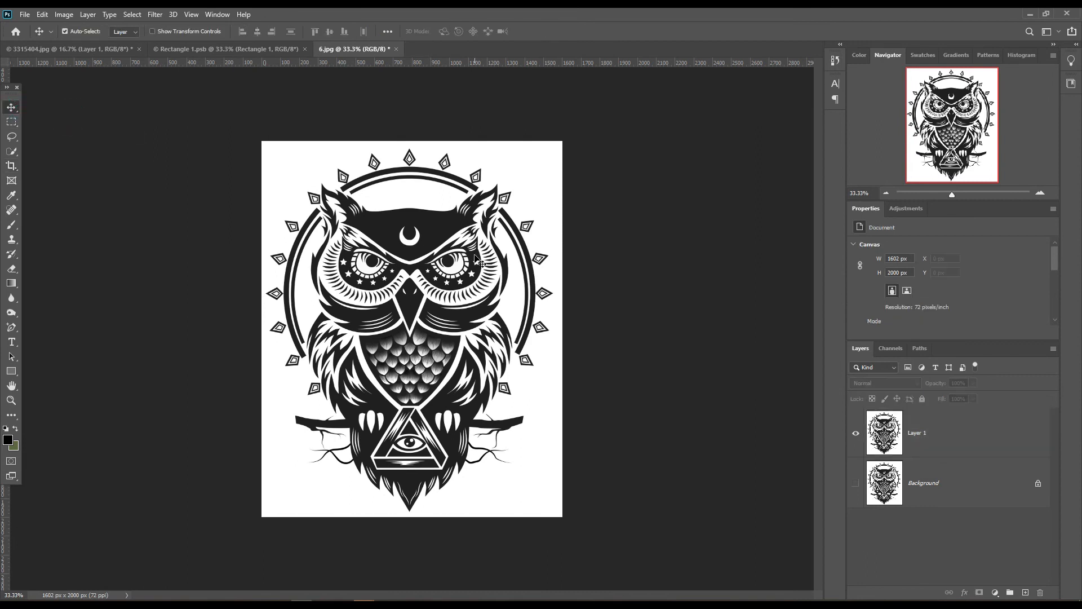
click(426, 269)
drag(426, 269, 230, 50)
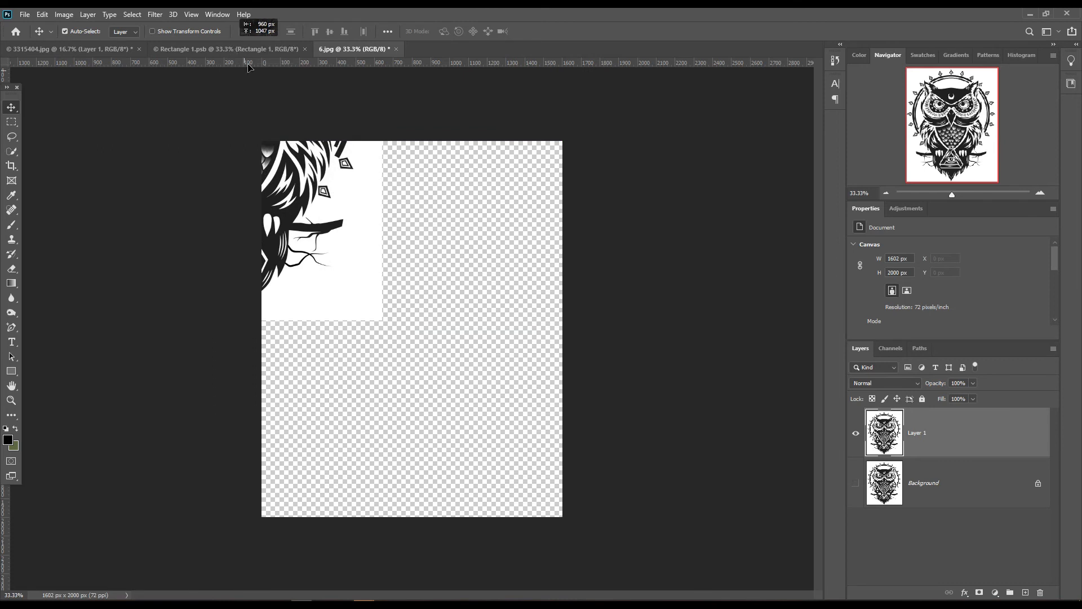
drag(248, 58, 248, 54)
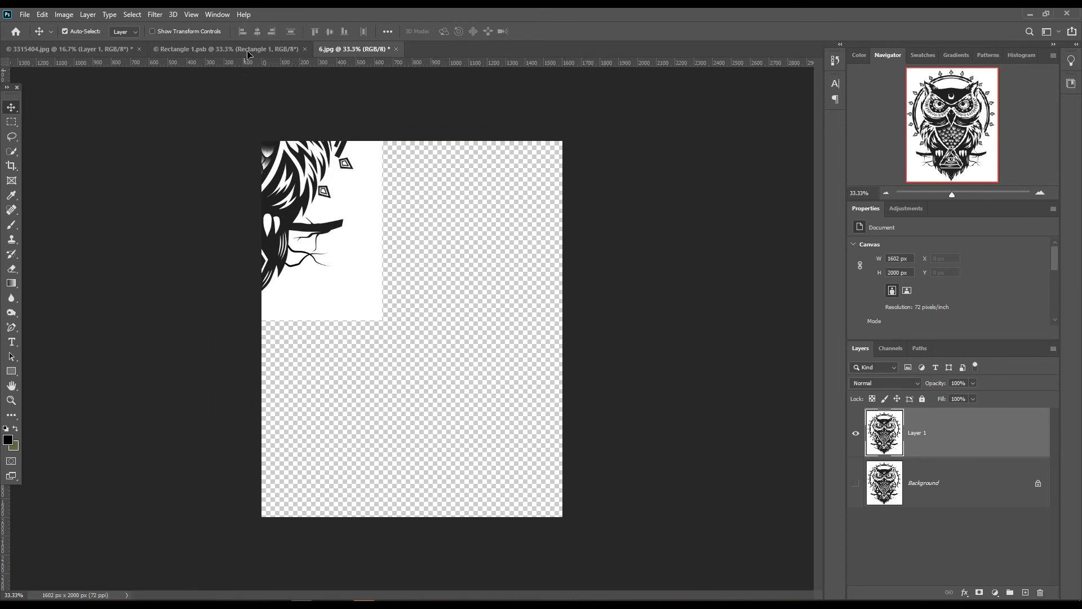
drag(259, 48, 410, 302)
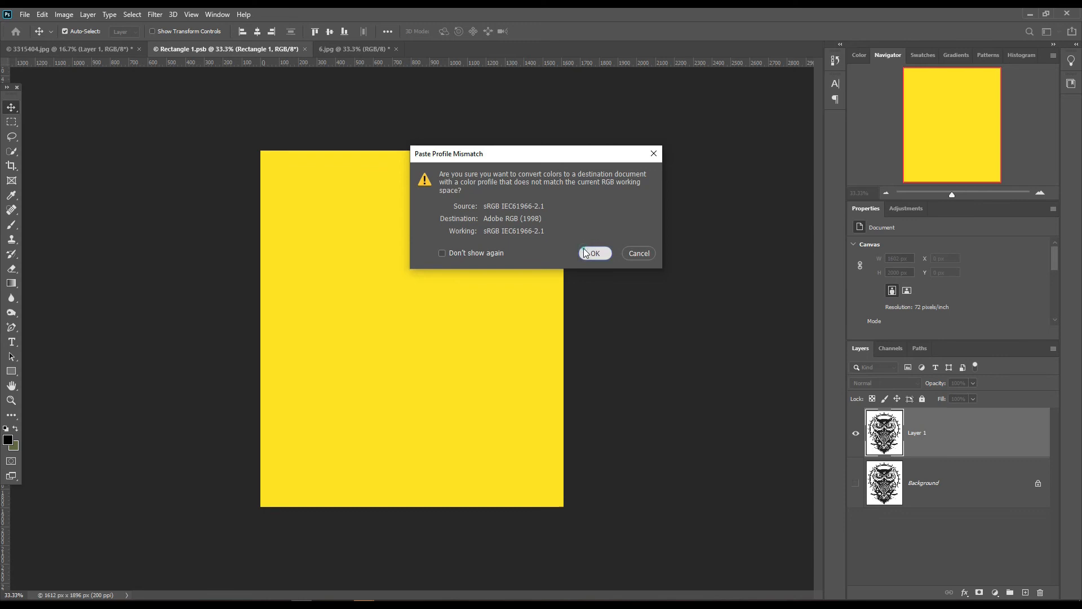
click(595, 253)
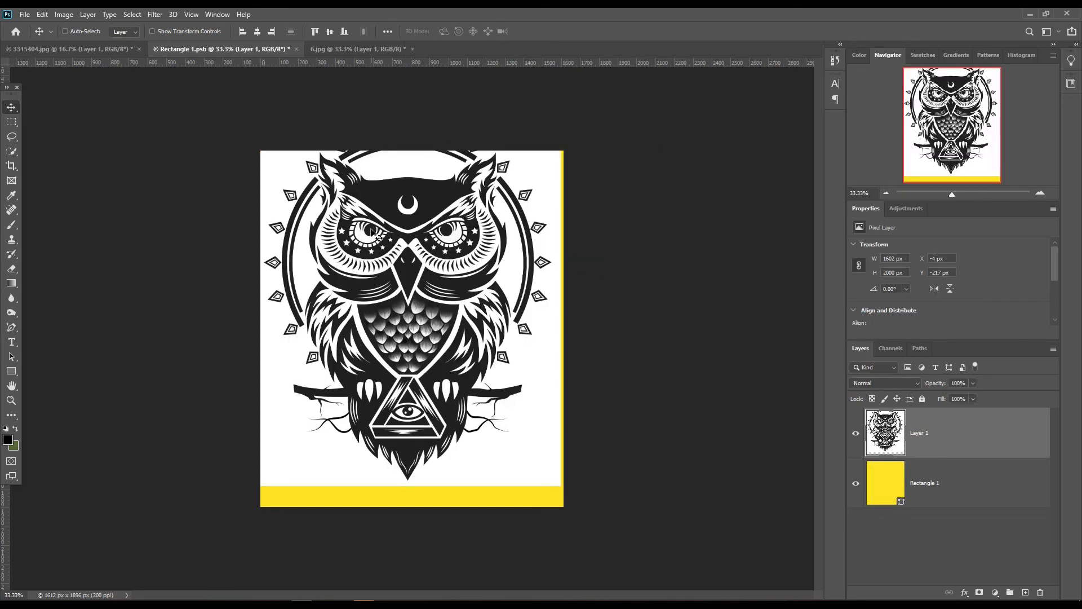
Step: Scale the owl layer to about 75%, centered horizontally on the yellow rectangle, and set its blend mode to Multiply
key(ctrl+t)
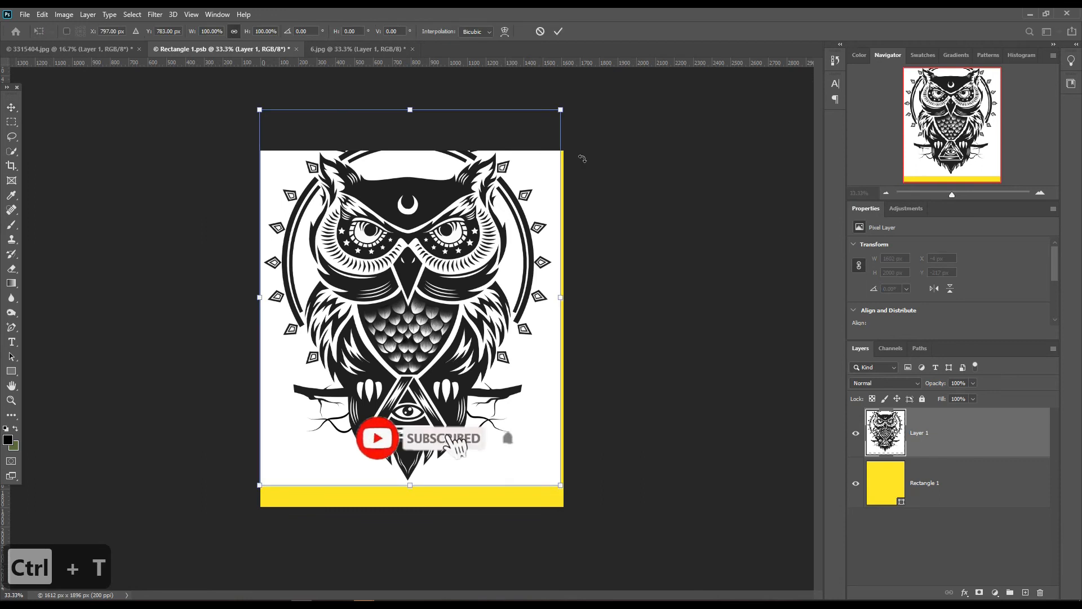
drag(561, 110, 484, 198)
drag(439, 274, 477, 282)
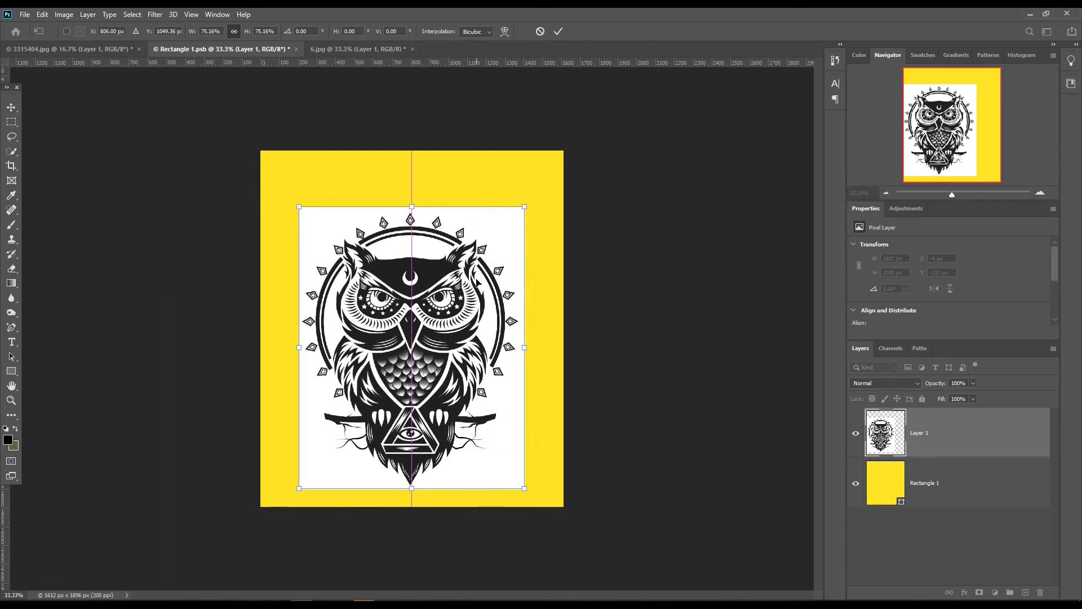
click(558, 31)
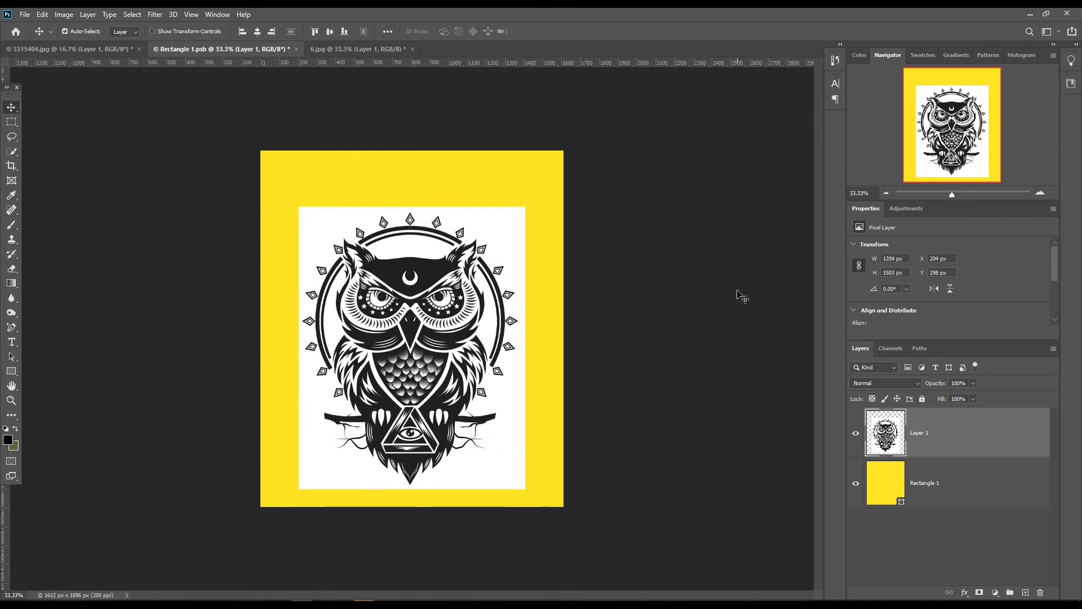
click(857, 384)
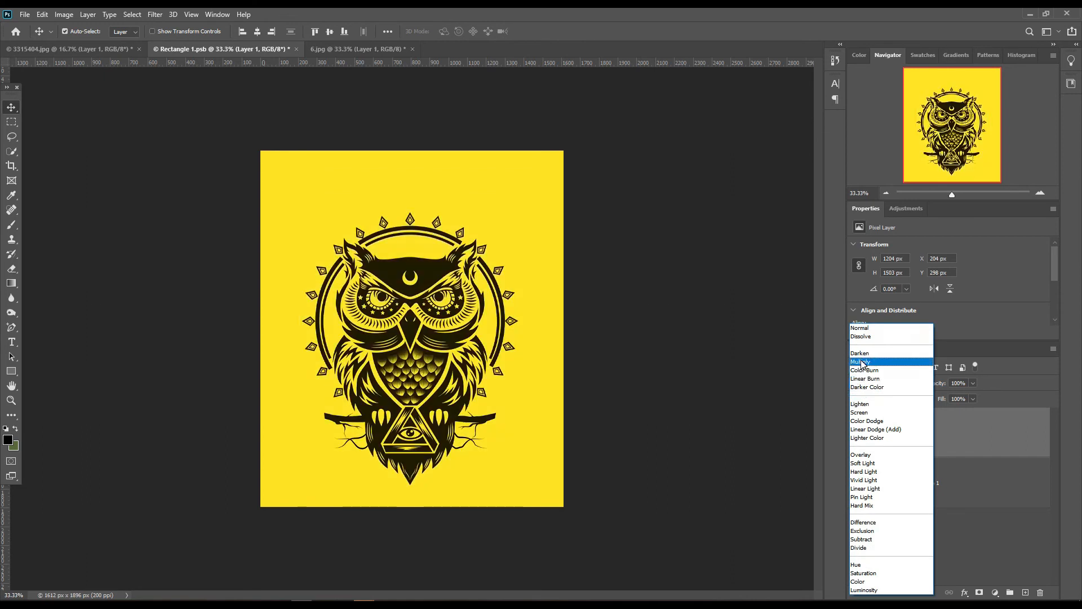
click(861, 362)
Step: Save Rectangle 1.psb with the owl artwork and return to the photo document 3315404.jpg
click(25, 15)
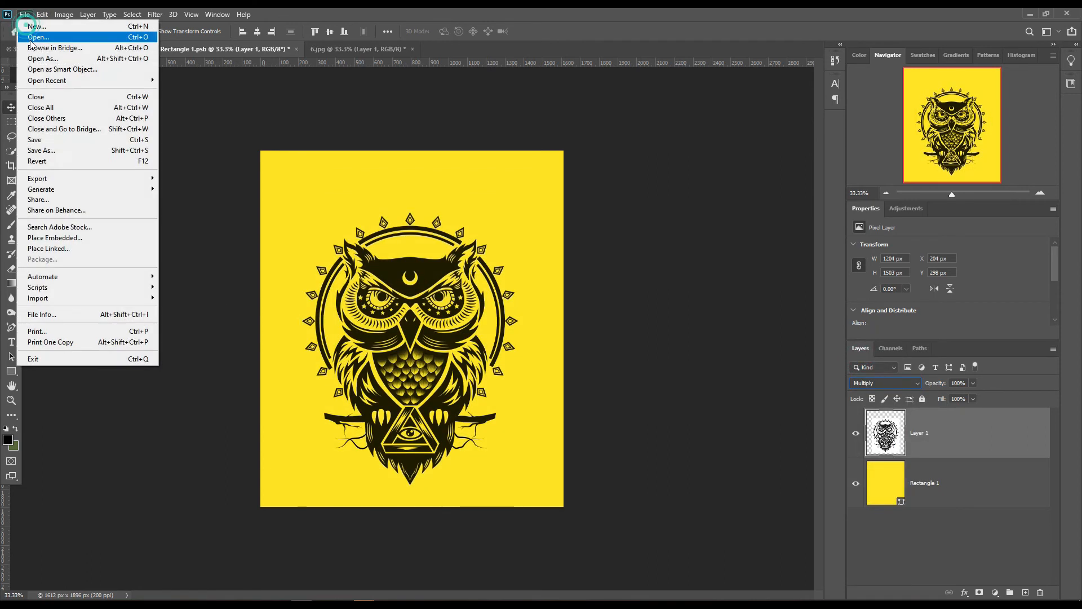
click(55, 139)
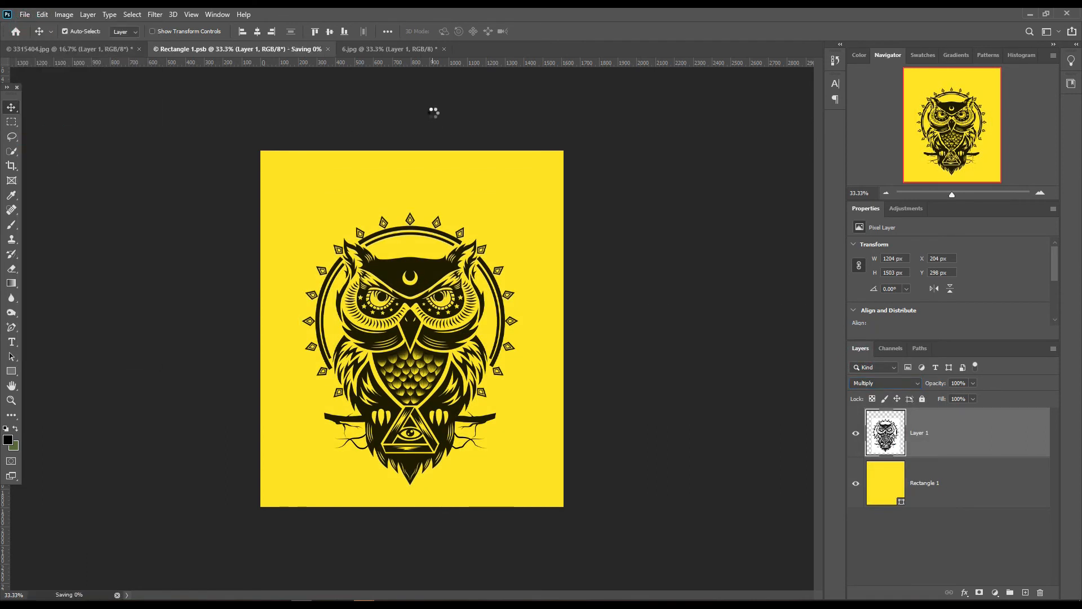
click(86, 50)
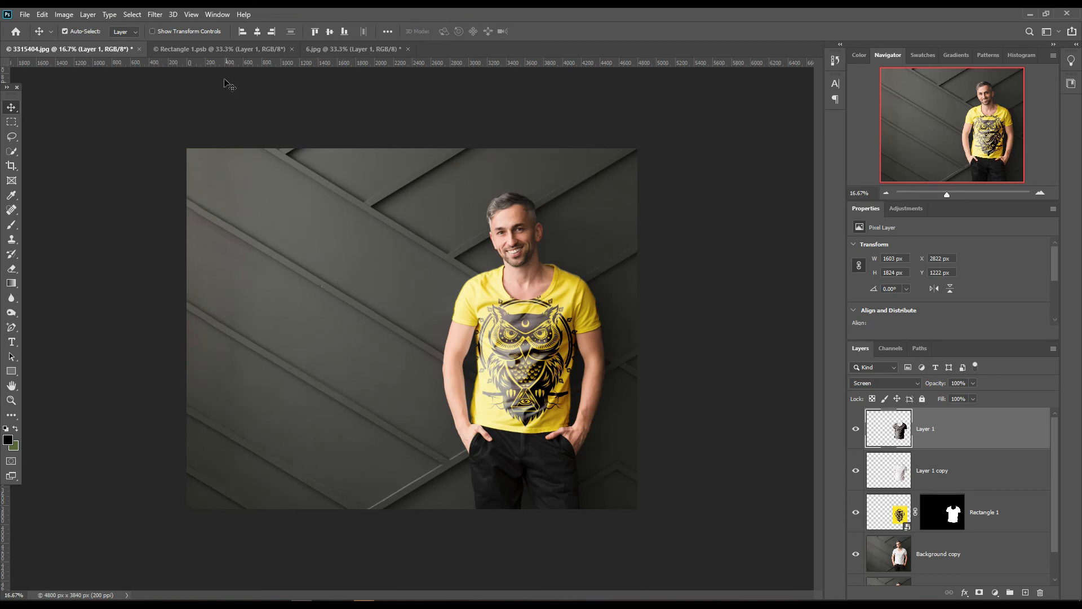
Step: Return to Rectangle 1.psb and scale the owl layer down to about 1010 by 1261 px
click(229, 49)
click(446, 272)
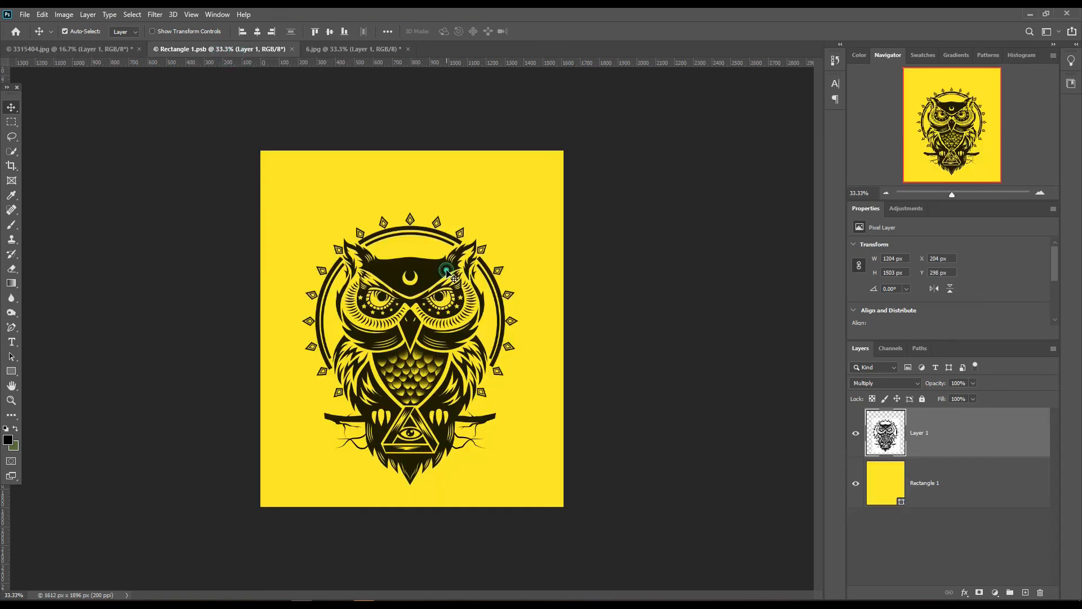
key(ctrl+t)
drag(524, 208, 488, 252)
click(558, 32)
Step: Change the rectangle's fill to white ffffff and move the owl to about X 339 px, Y 504 px
click(897, 500)
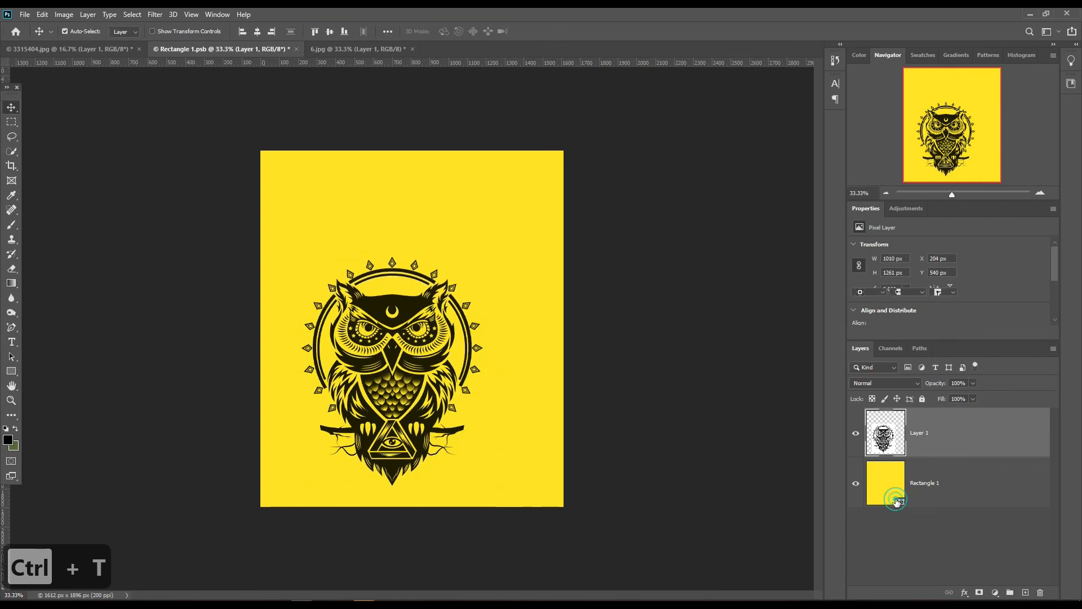
double_click(897, 500)
drag(752, 288, 717, 246)
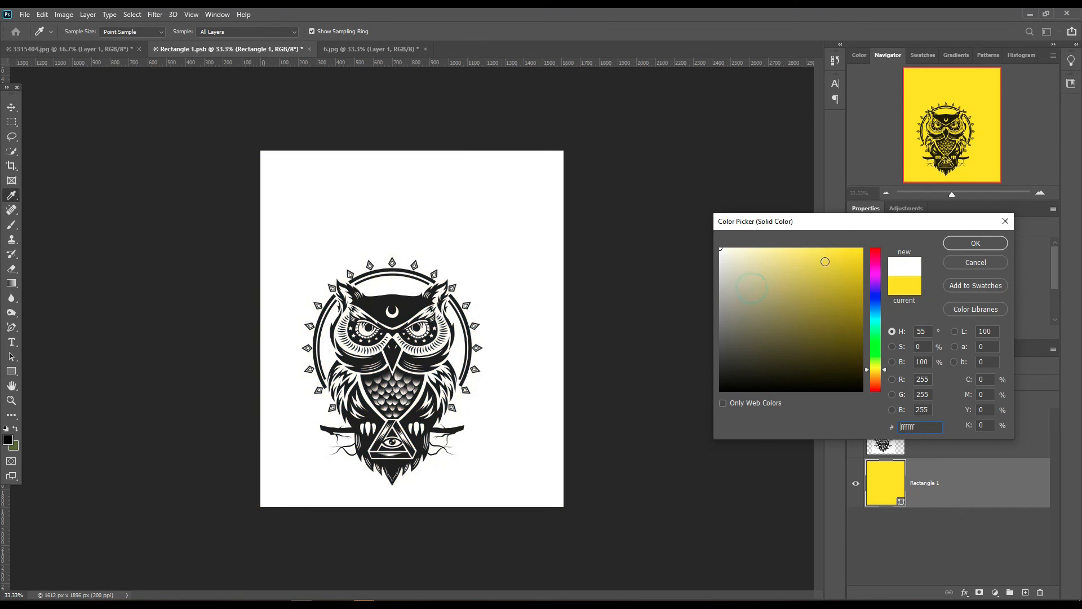
click(956, 247)
drag(409, 361, 432, 353)
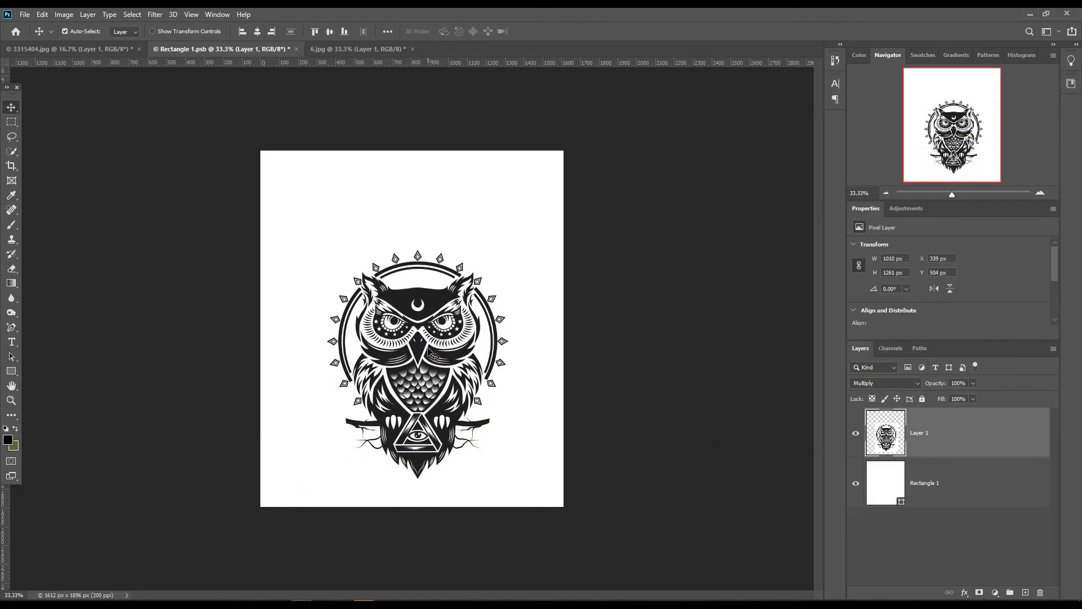
Step: Save the white version of Rectangle 1.psb and switch back to the photo document 3315404.jpg
click(25, 14)
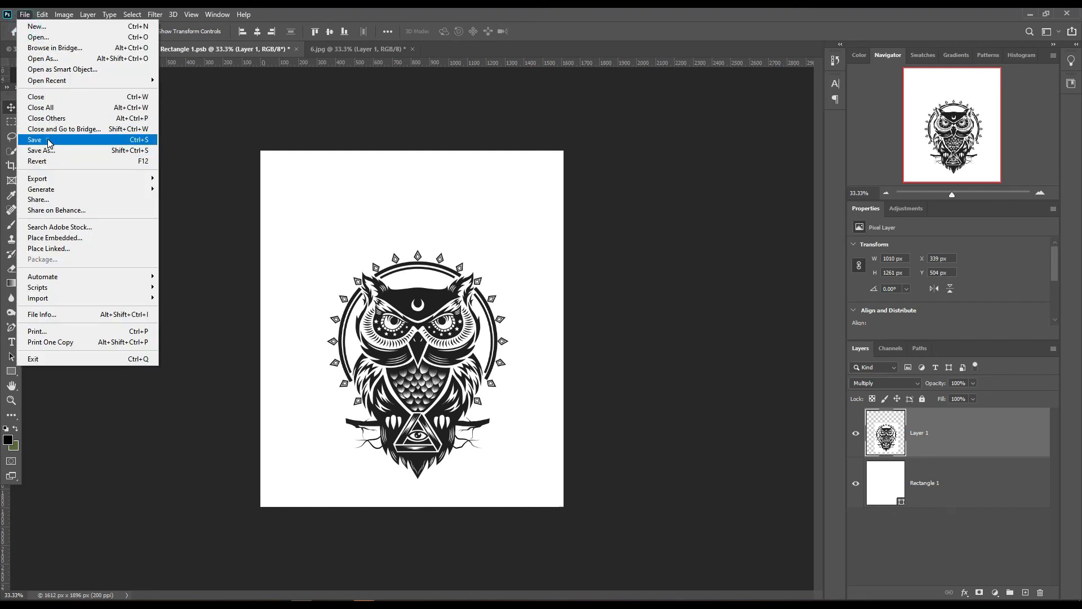
click(48, 140)
click(107, 49)
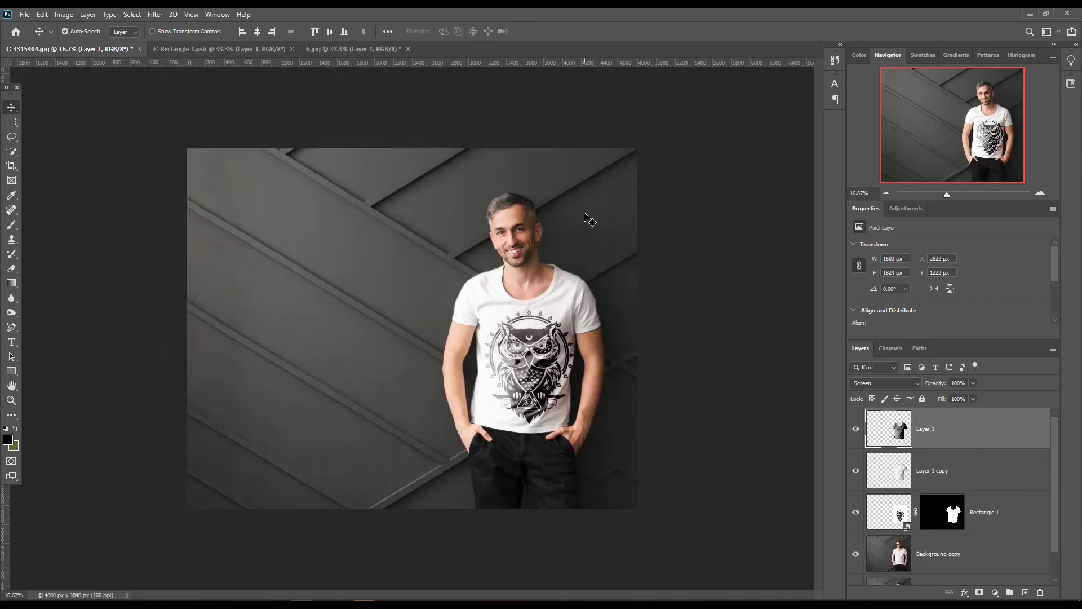
Step: Reopen Rectangle 1.psb and center the owl horizontally on the white rectangle, at about X 301 px
click(221, 49)
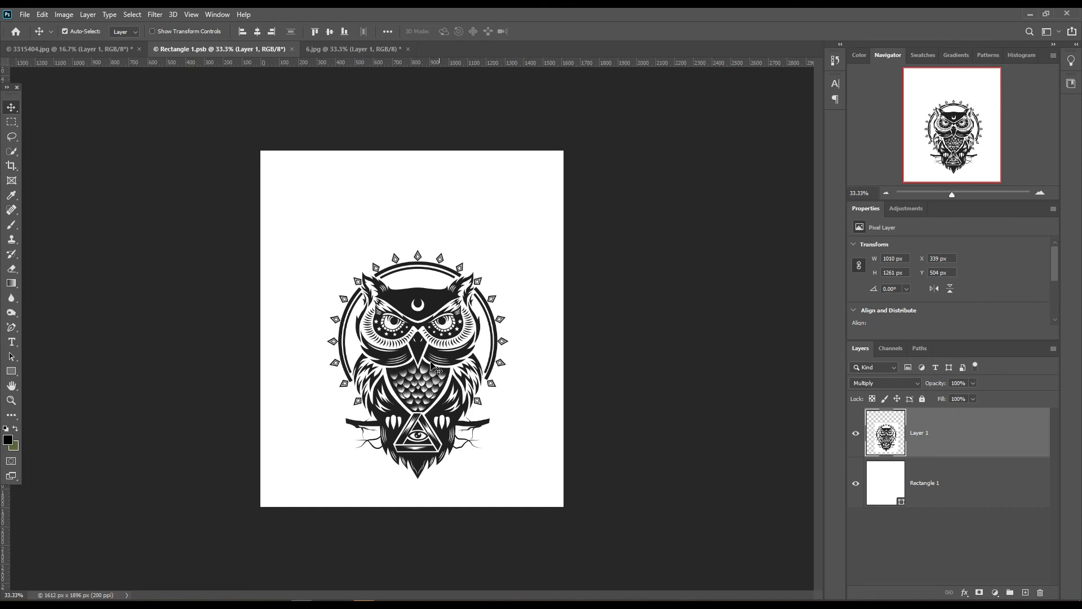
drag(431, 366, 425, 366)
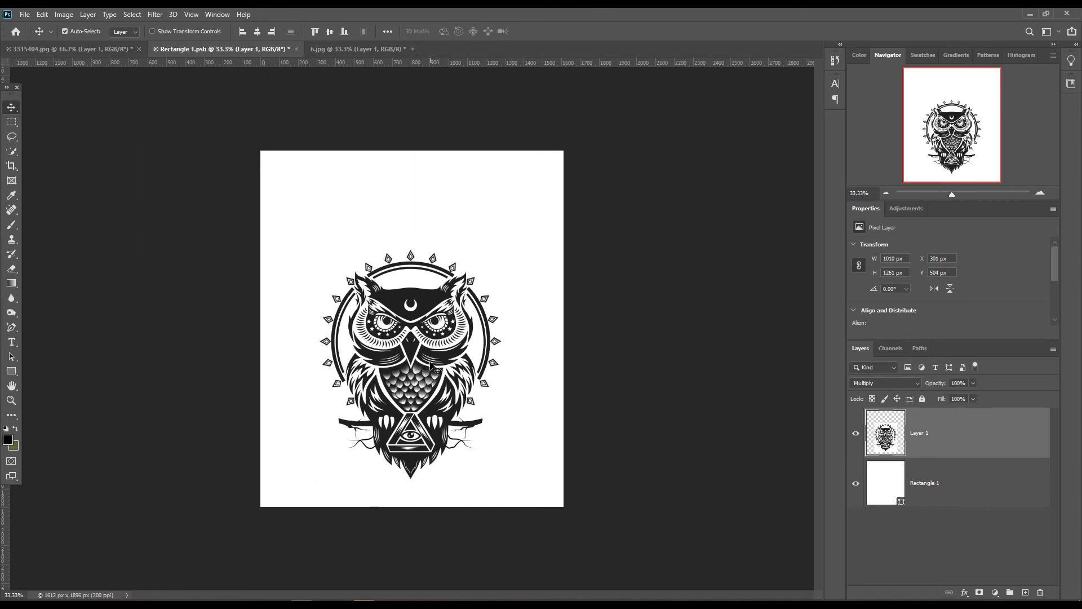
Step: Save Rectangle 1.psb with the centered owl and switch back to the photo document 3315404.jpg
click(25, 14)
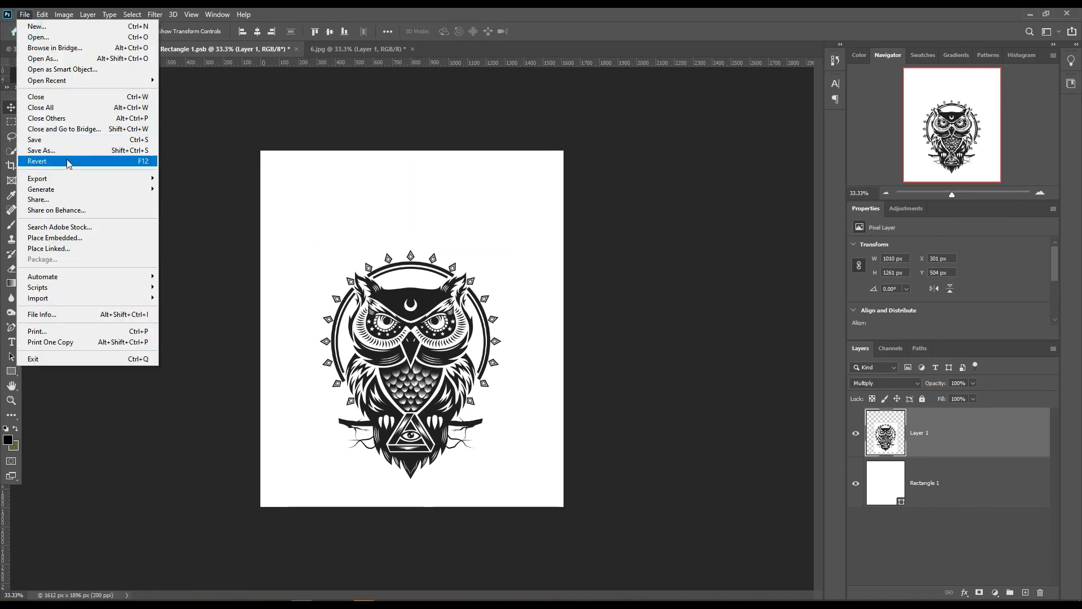
click(68, 141)
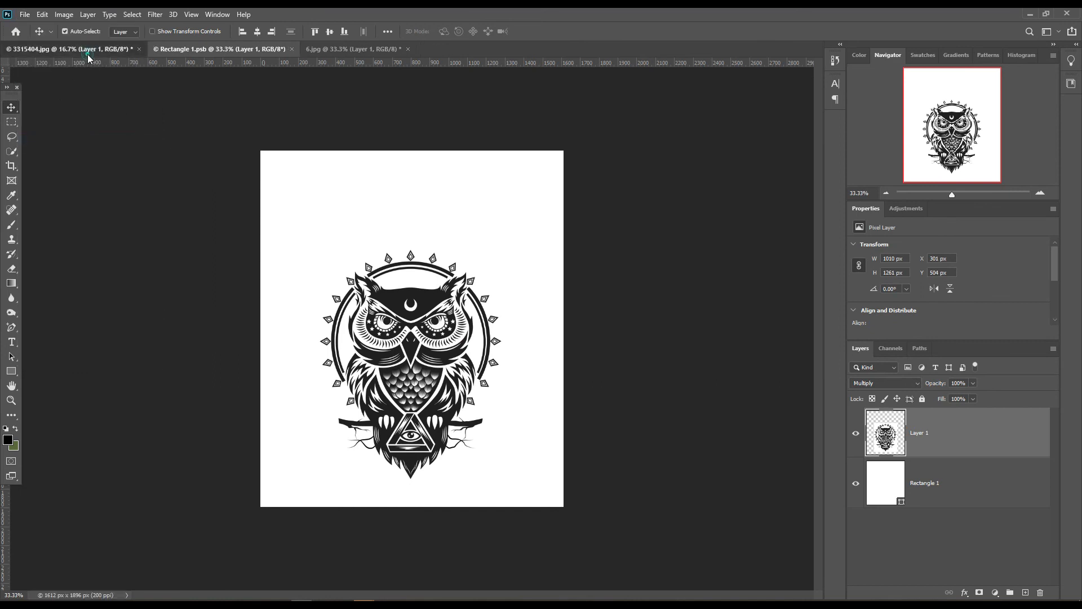
click(85, 50)
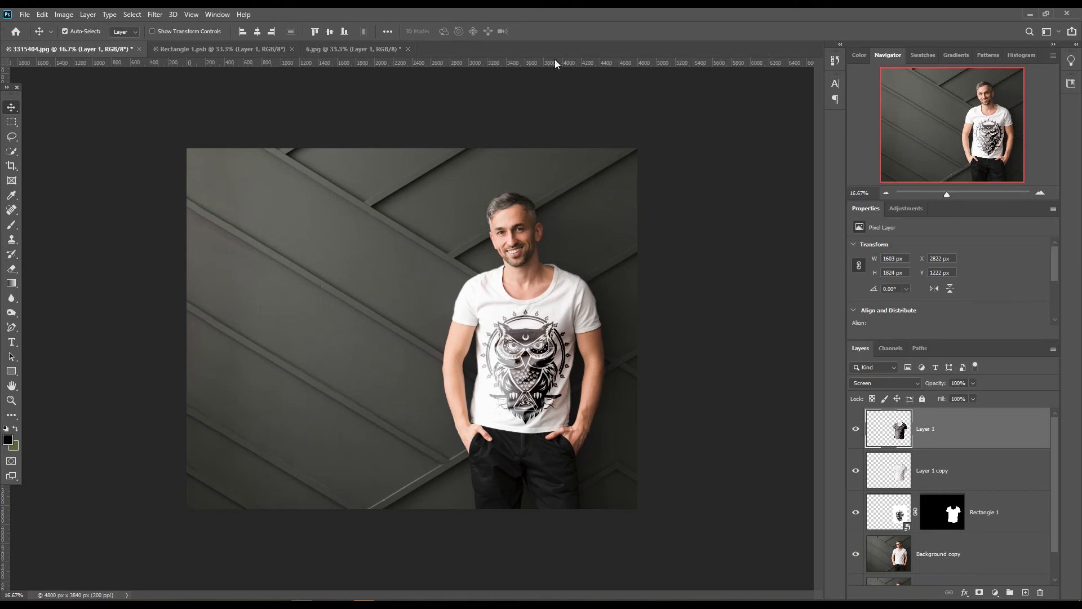
Step: Return to Rectangle 1.psb and add a Gradient Overlay effect to the white Rectangle 1 layer
click(258, 49)
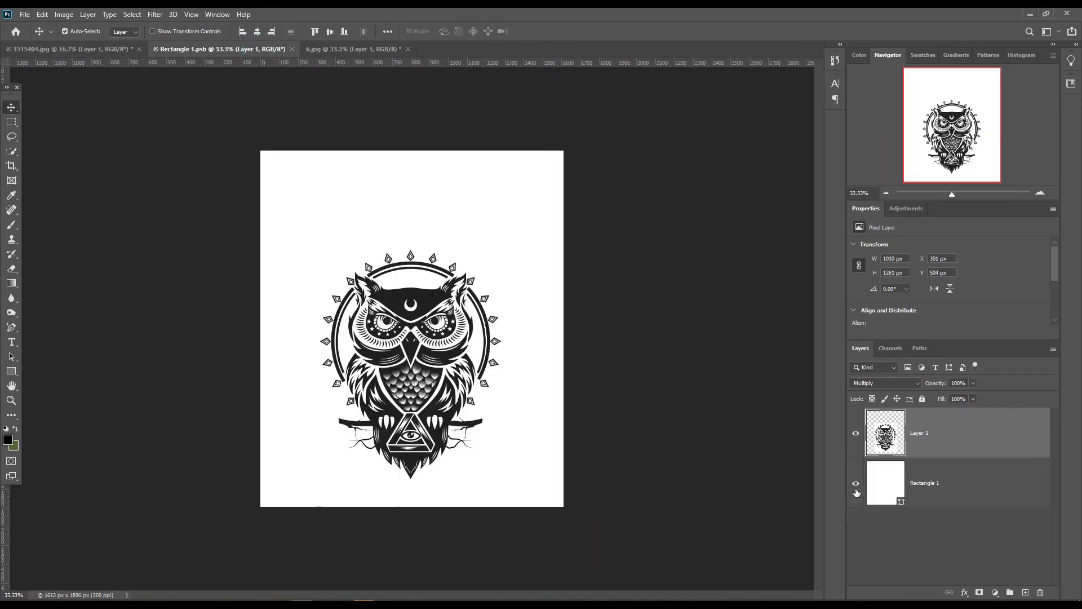
click(982, 483)
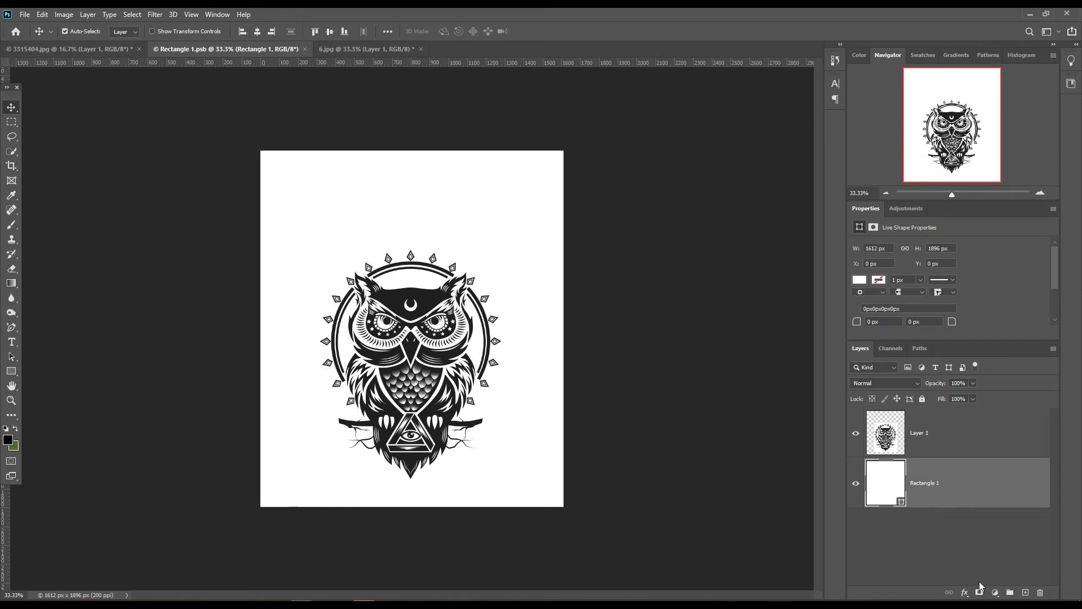
click(965, 593)
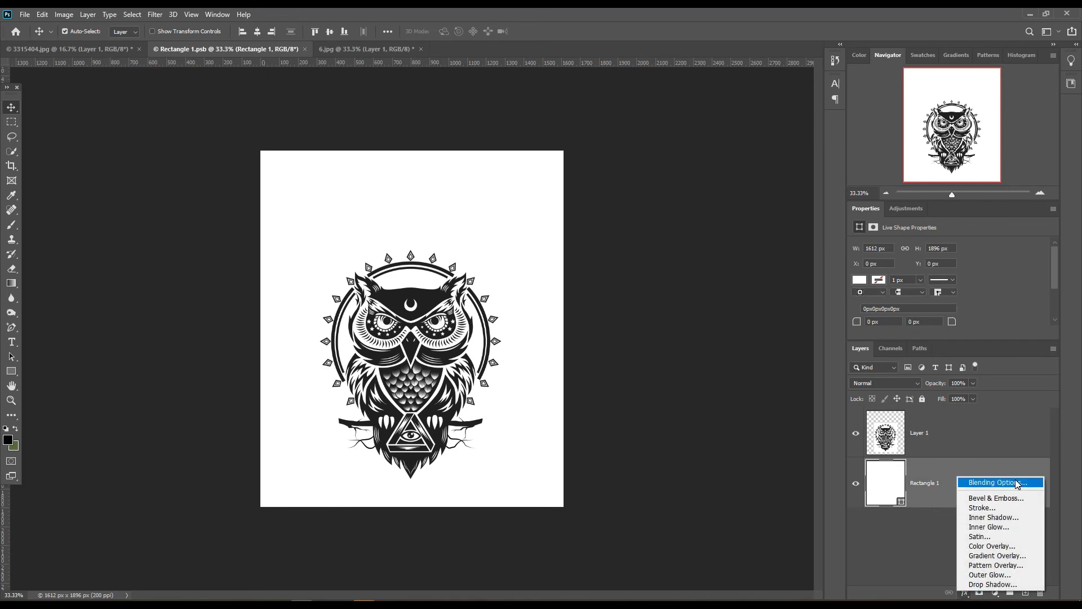
click(1000, 557)
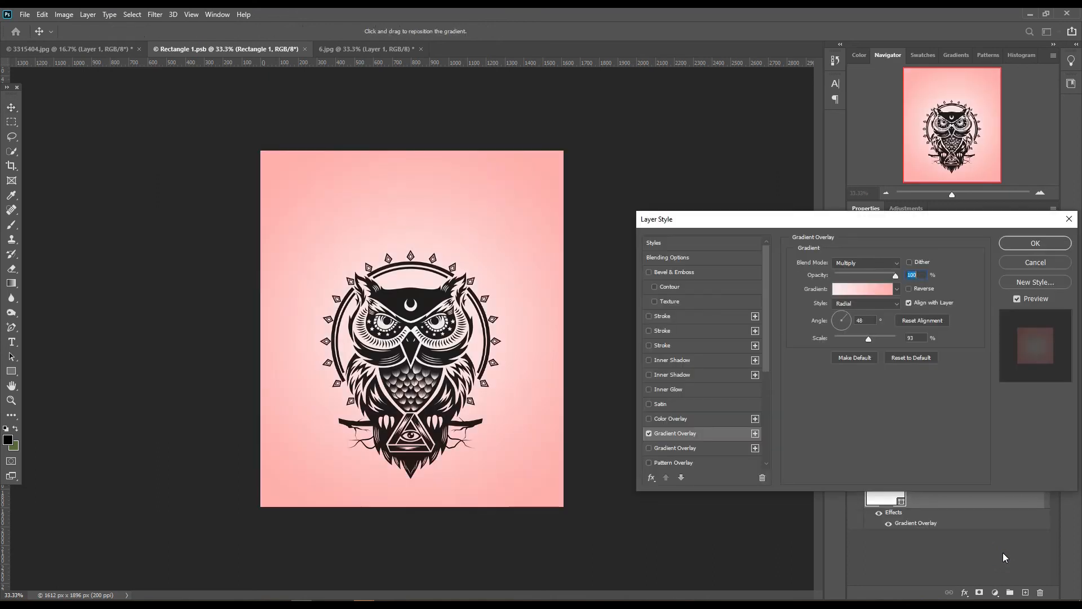
Step: Recolor the overlay gradient's end stop at location 100% to pale yellow fef5ab and apply the layer style
click(869, 288)
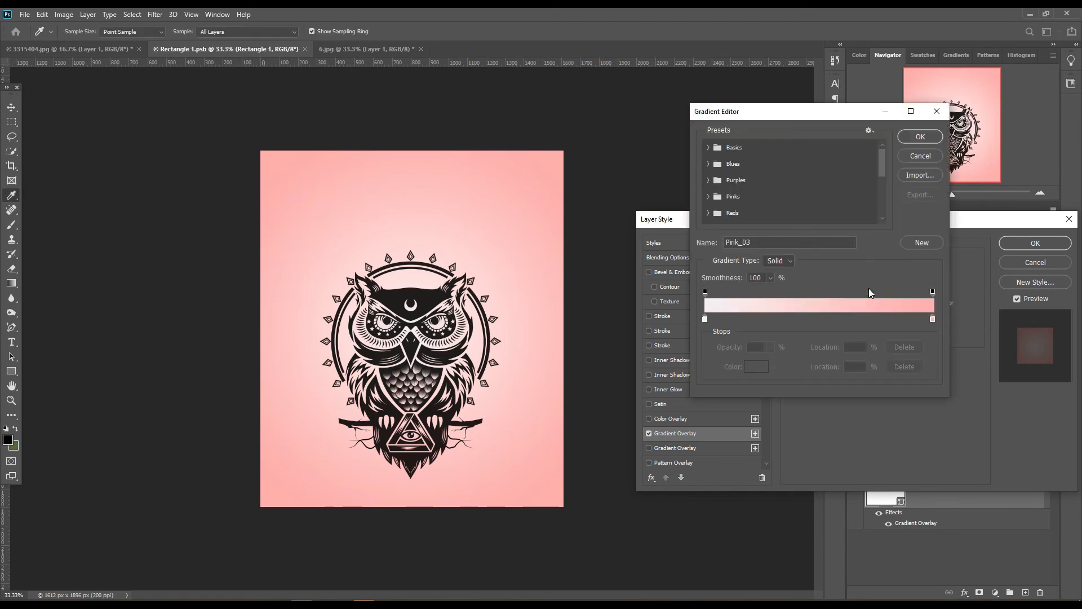
click(932, 318)
click(756, 367)
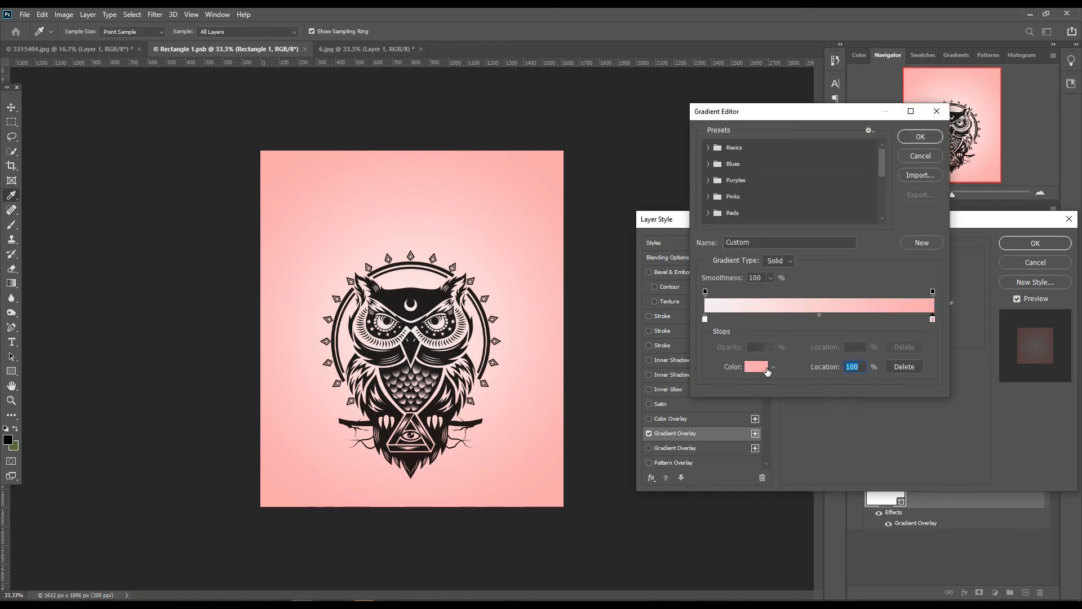
drag(881, 390, 880, 372)
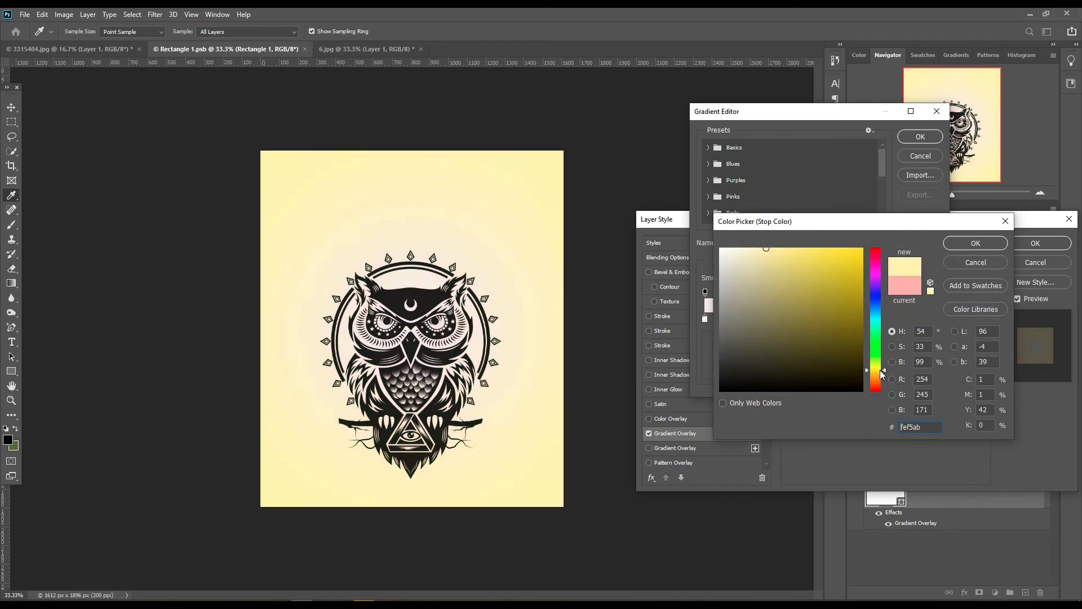
click(976, 243)
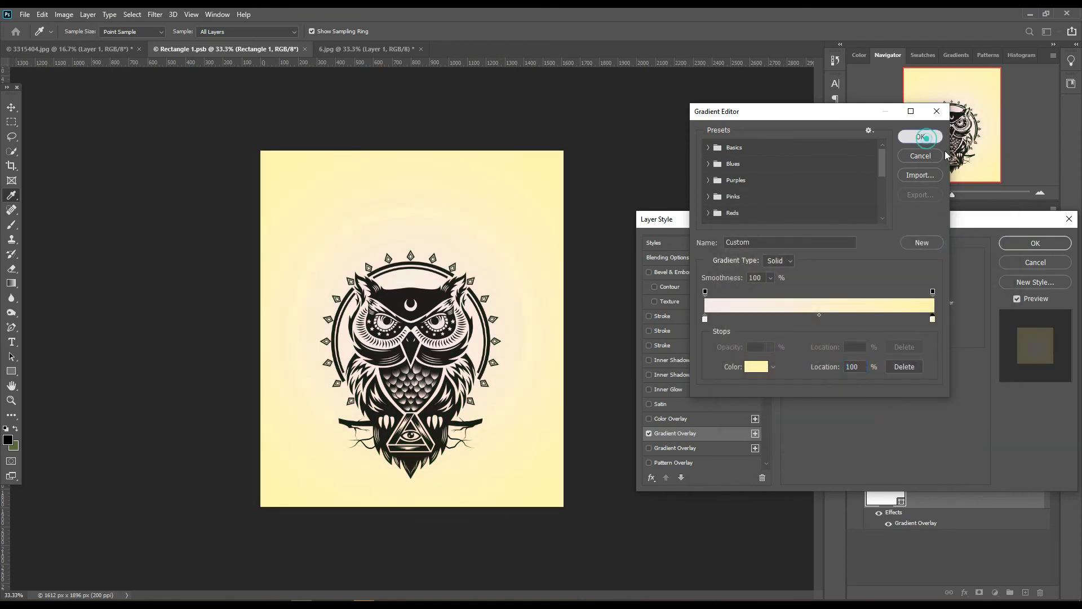
click(920, 137)
click(1015, 245)
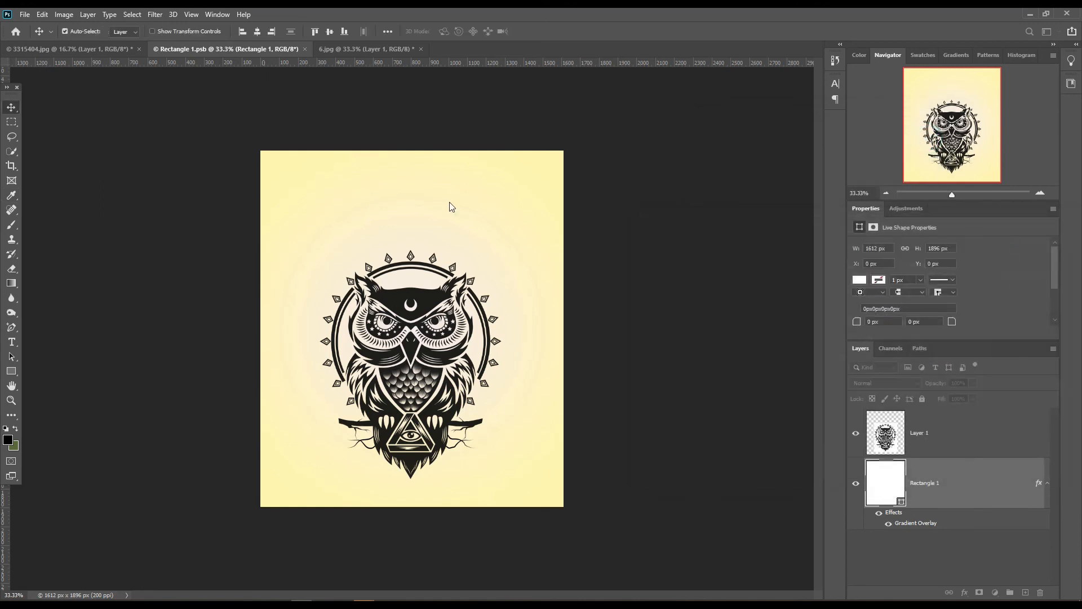
Step: Save Rectangle 1.psb with the yellow gradient and view the shirt in 3315404.jpg
click(22, 16)
click(51, 138)
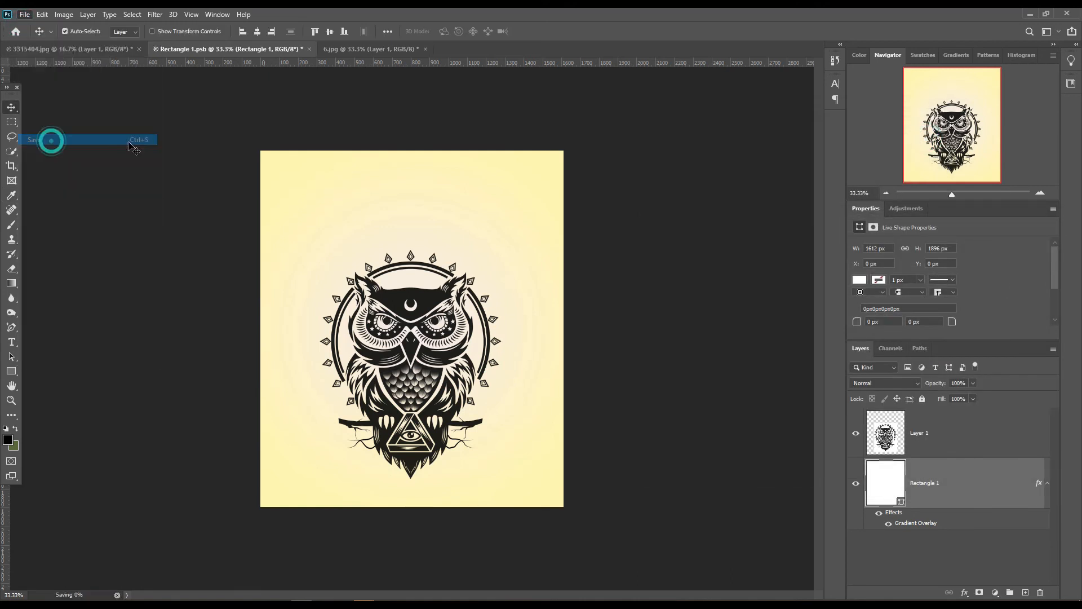
click(107, 50)
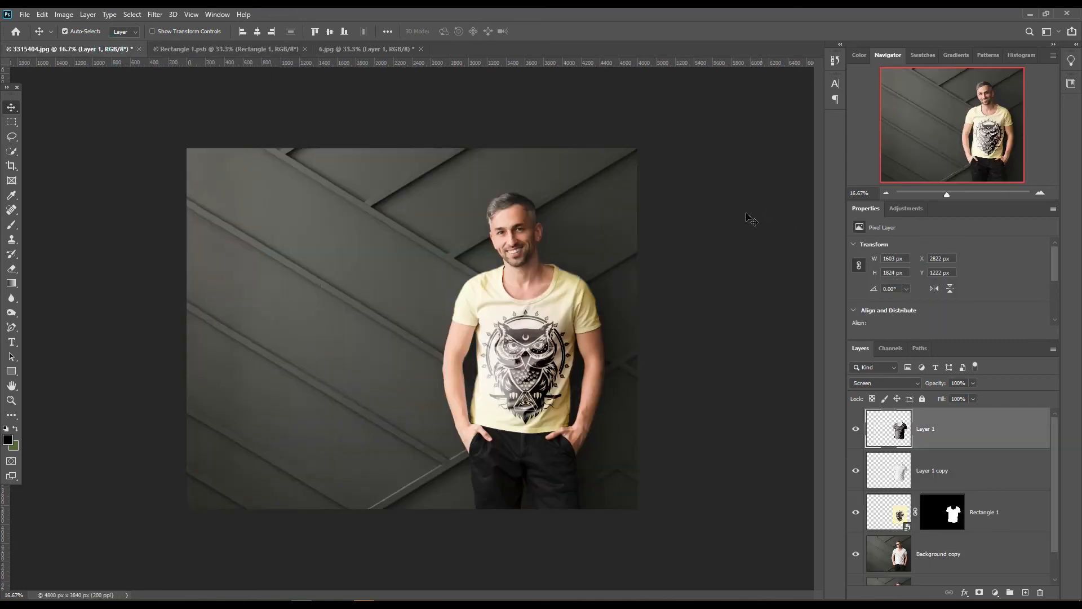
Step: In Rectangle 1.psb, change the Gradient Overlay to Linear style with a 90° angle and reverse its direction
click(222, 49)
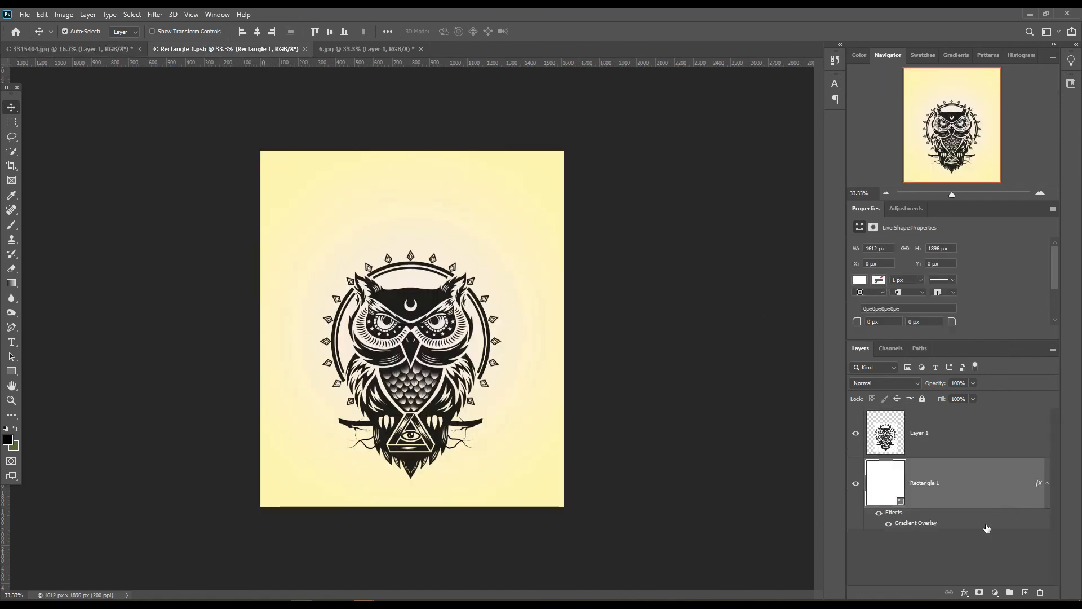
double_click(917, 525)
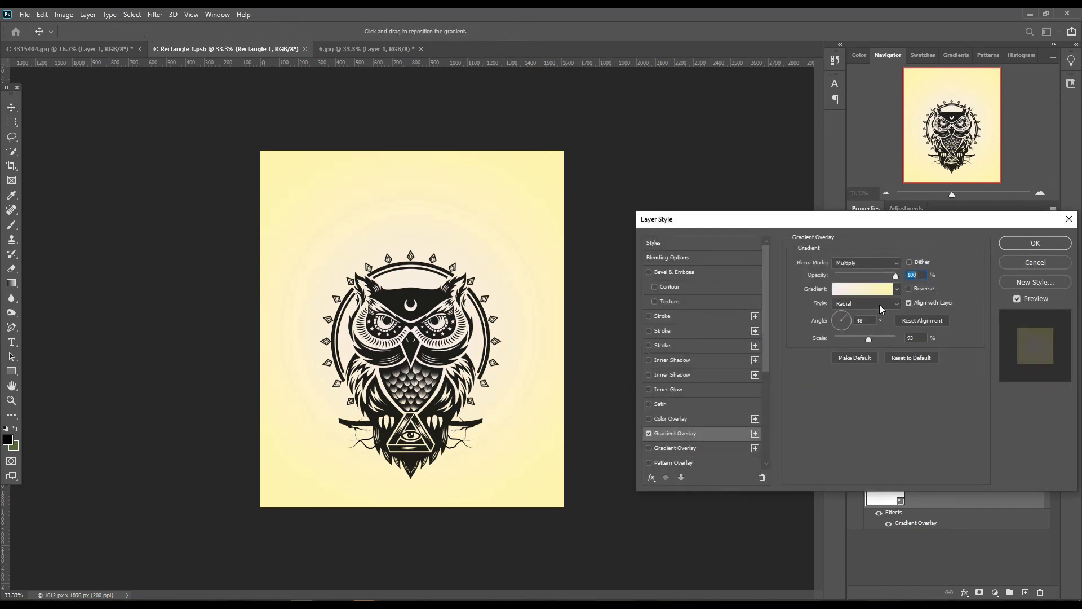
click(871, 308)
click(883, 303)
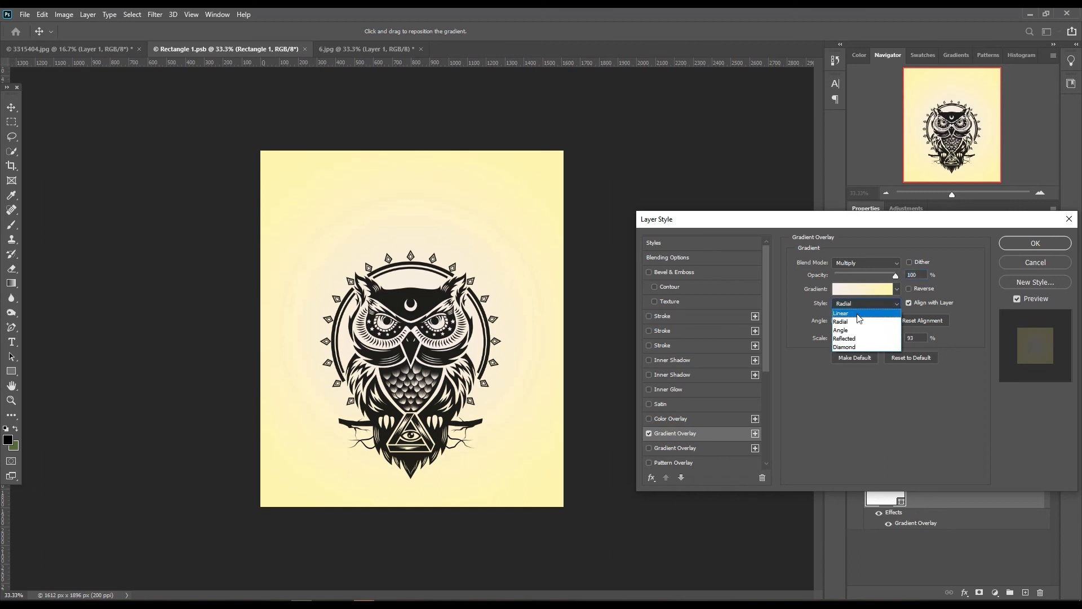
click(857, 313)
double_click(862, 321)
text(90)
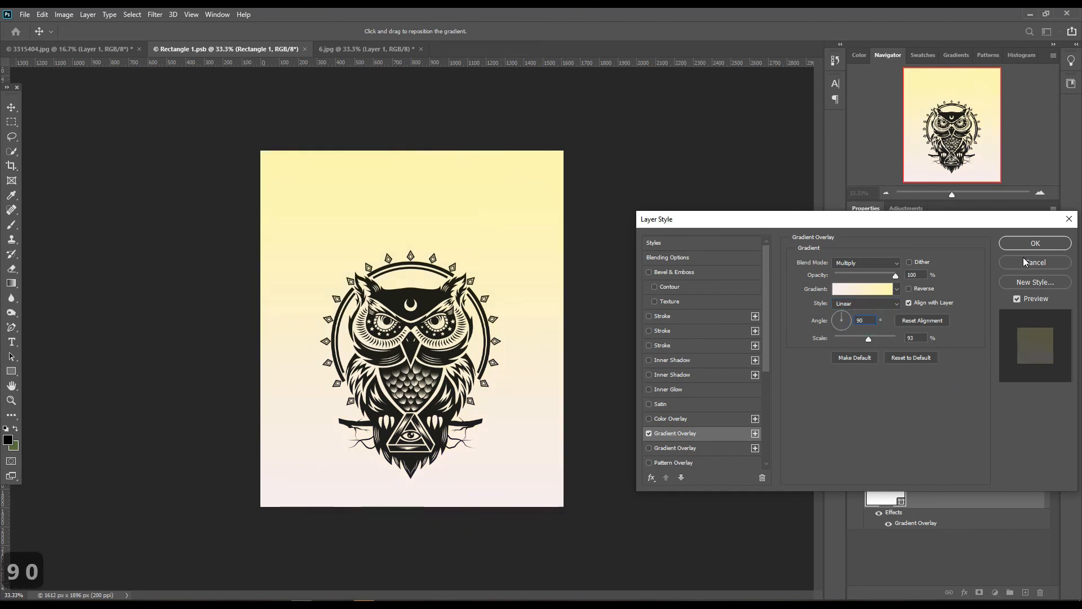
click(908, 289)
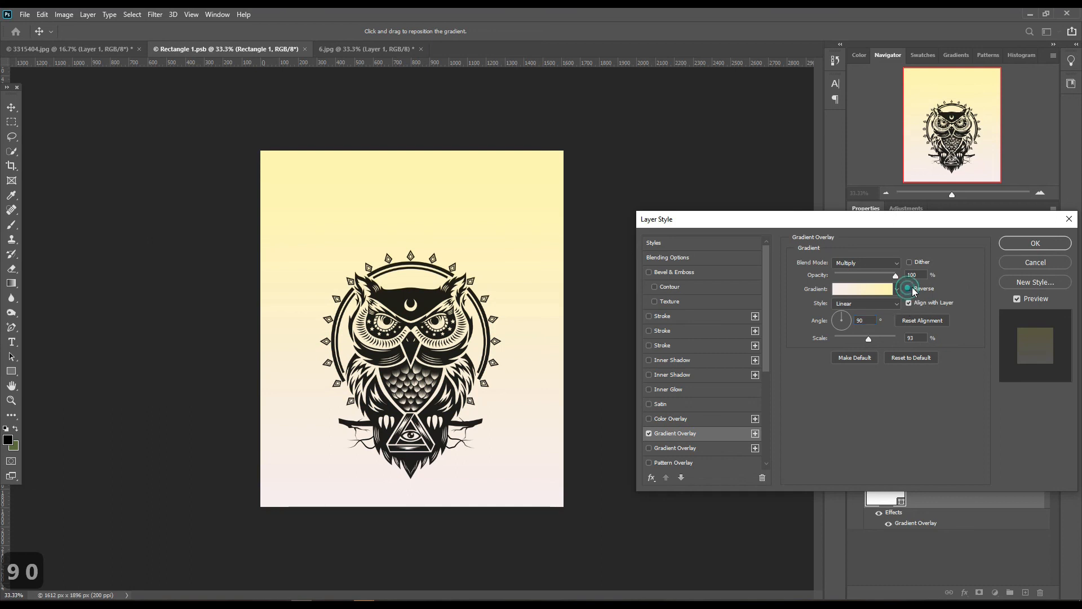
click(1017, 245)
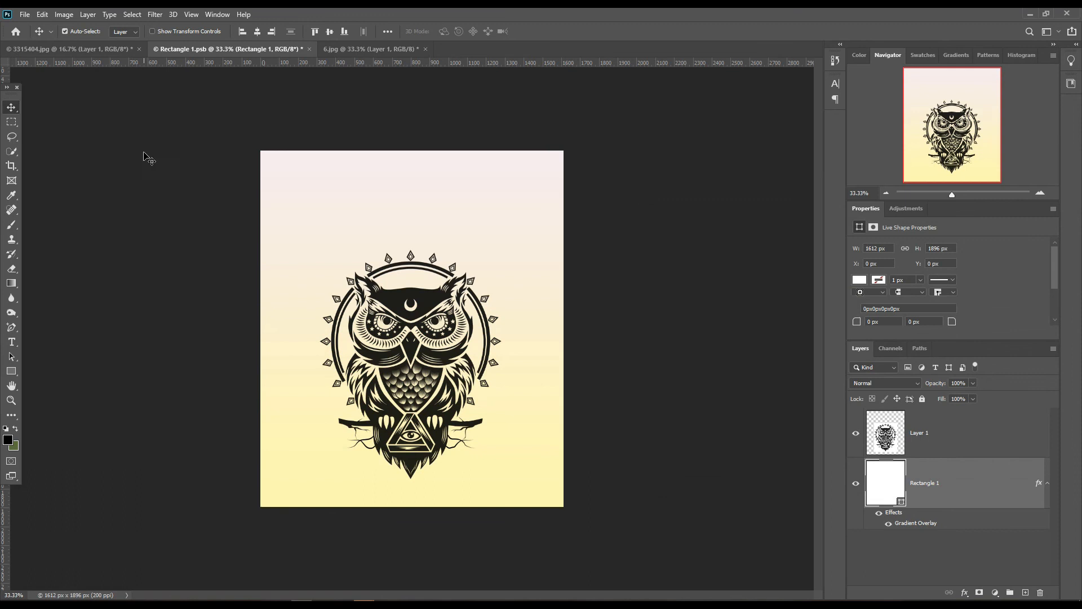
Step: Save the linear gradient version of Rectangle 1.psb and switch back to the photo document 3315404.jpg
click(24, 14)
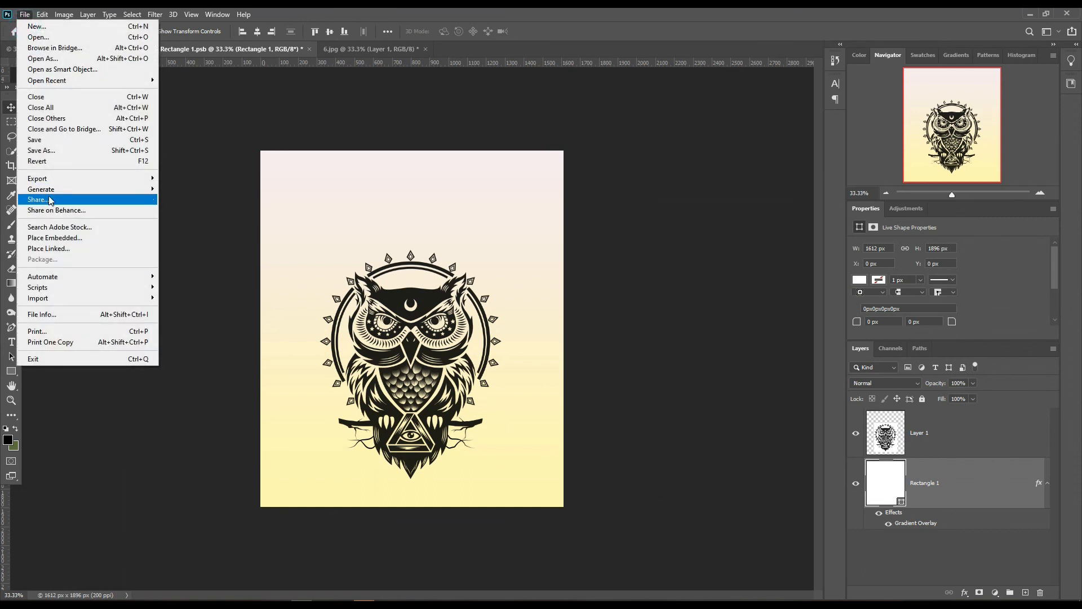
click(50, 139)
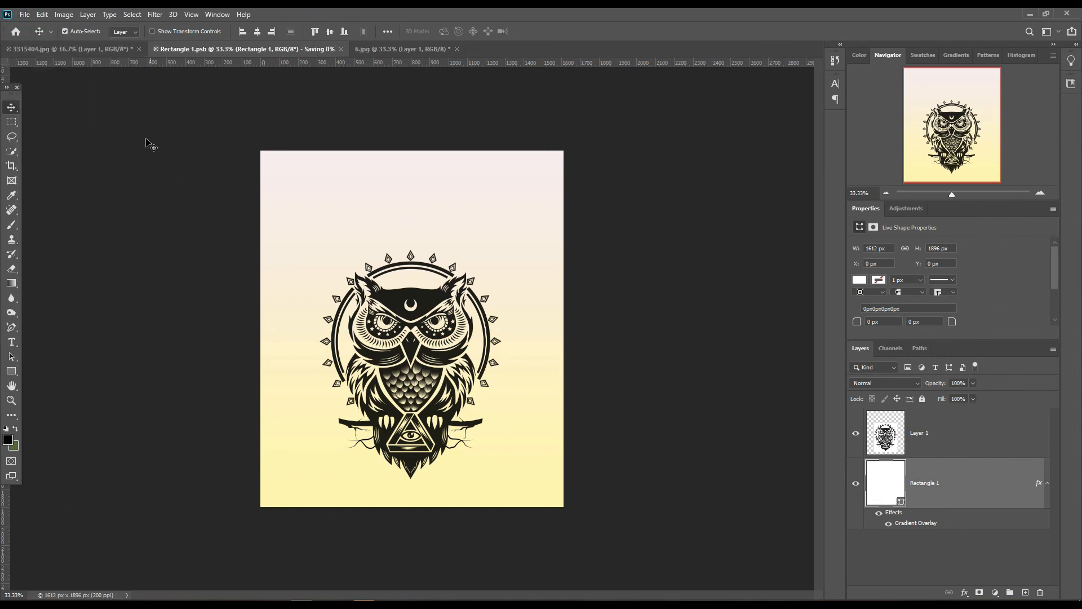
click(99, 49)
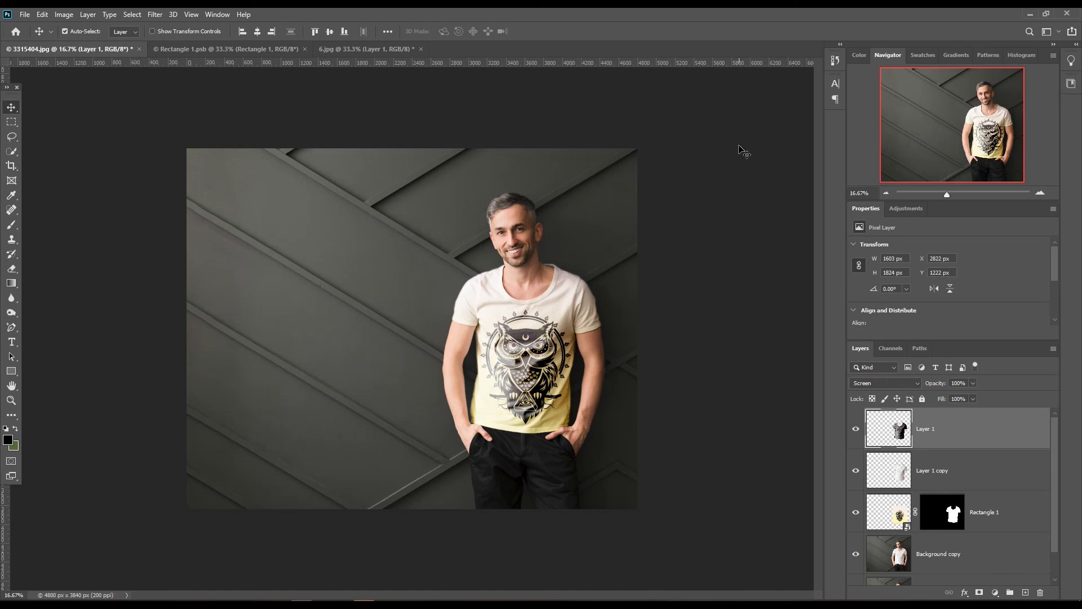
Step: Put Layer 1 and Layer 1 copy together into a new layer group
shift+click(991, 483)
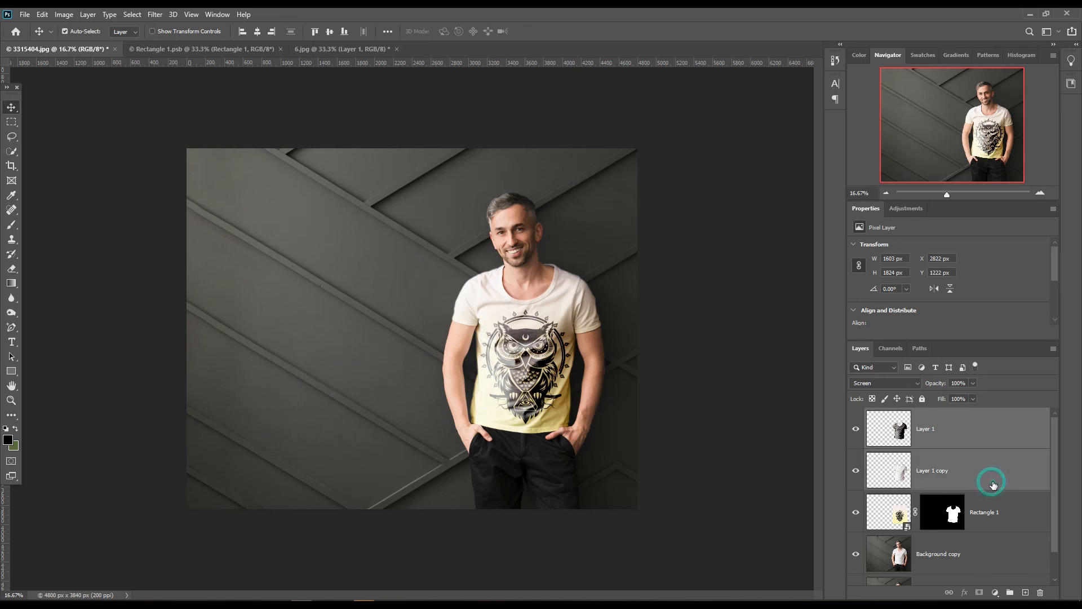
drag(998, 476, 1011, 592)
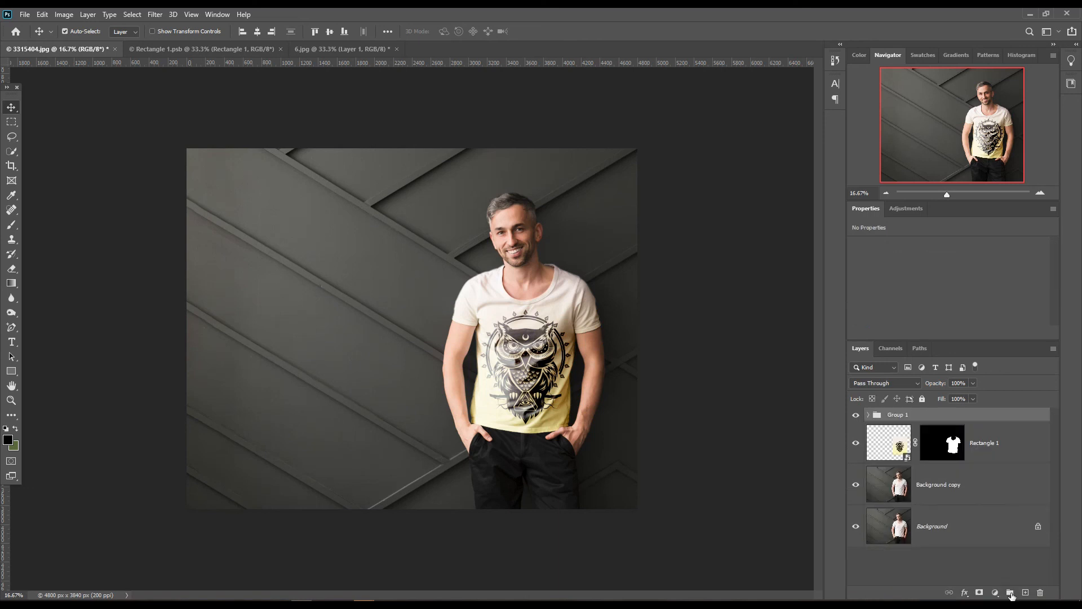
Step: Hide and show the shirt layers' group and the Rectangle 1 smart object to compare the mockup with and without each
click(856, 415)
click(856, 415)
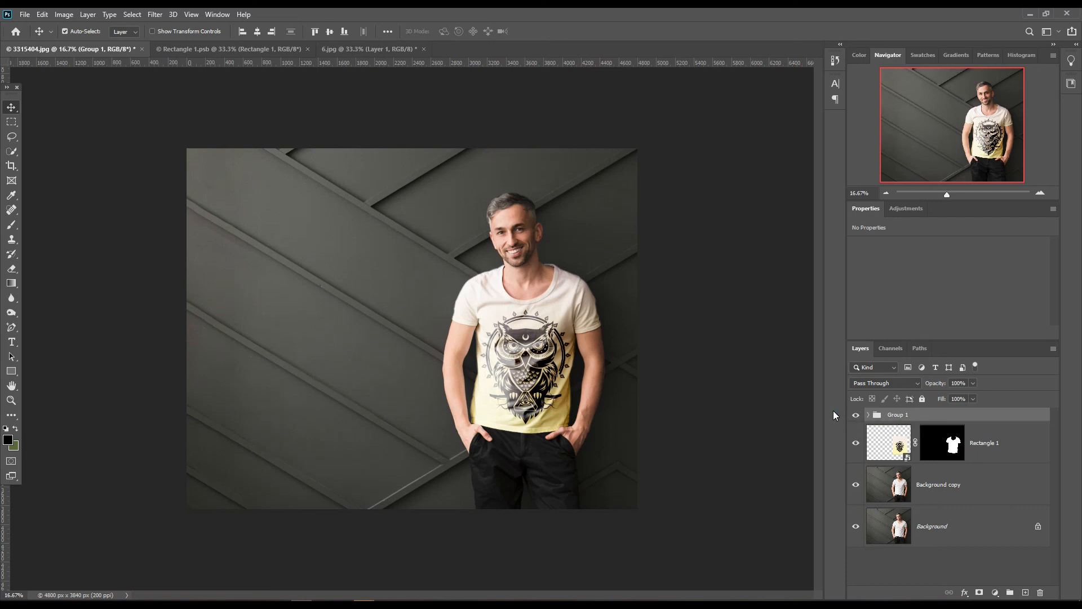
click(857, 443)
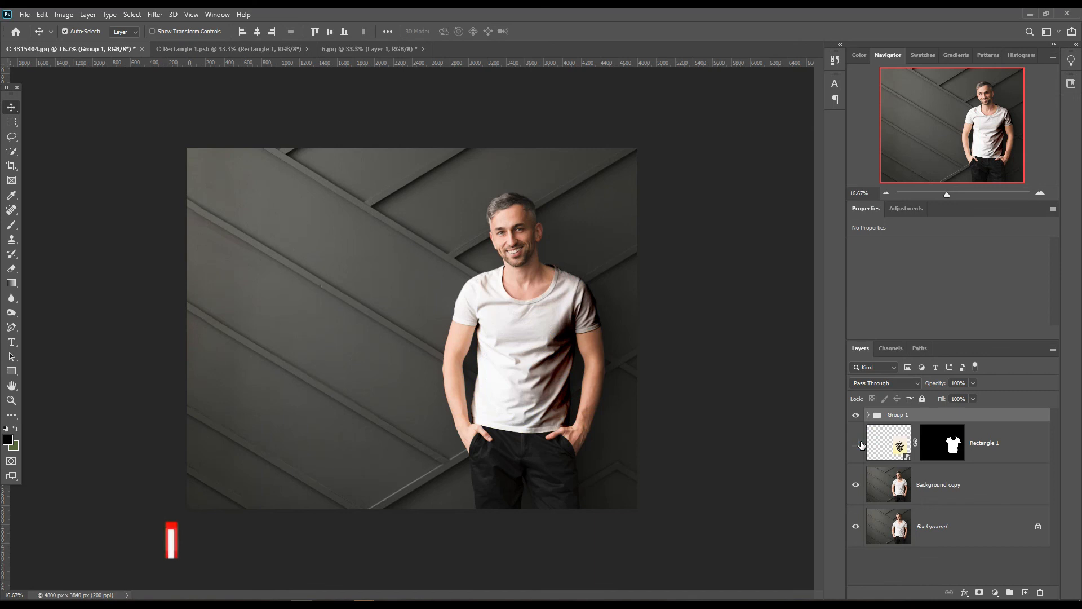
click(859, 443)
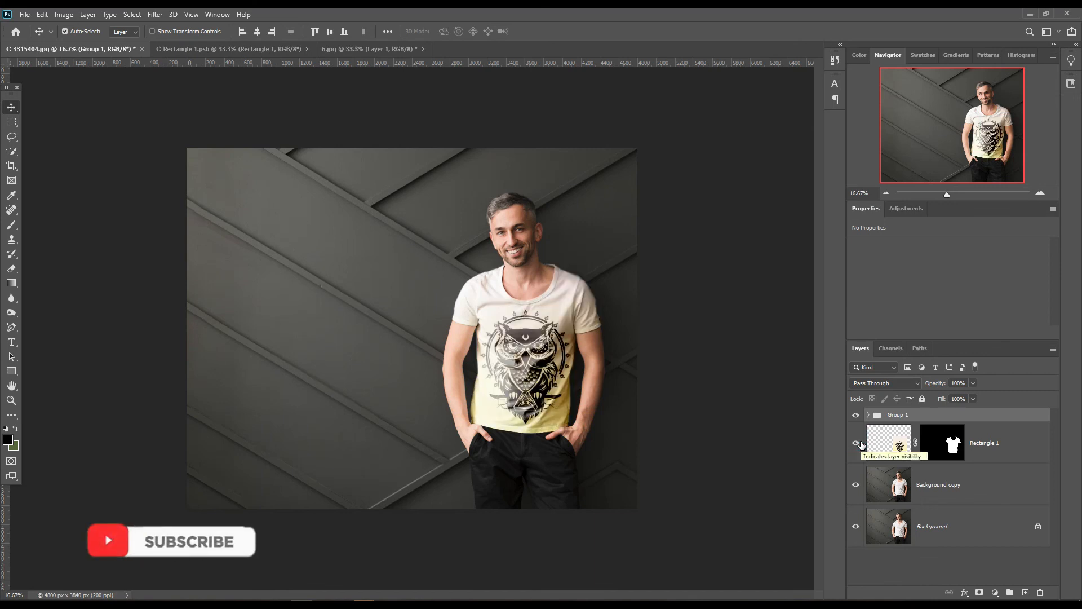